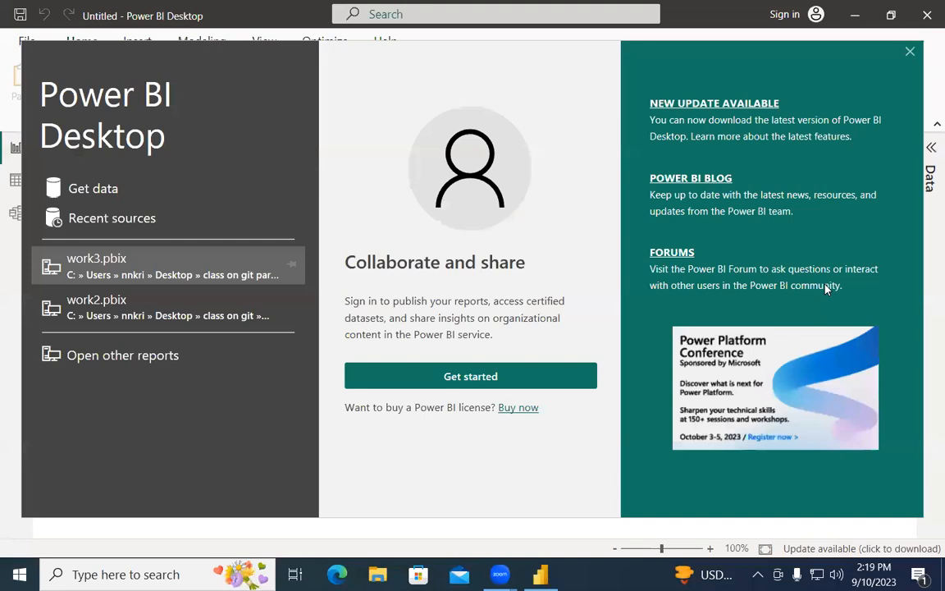
# Step: Dismiss the welcome screen and expand the Data pane of the blank report
pyautogui.click(910, 52)
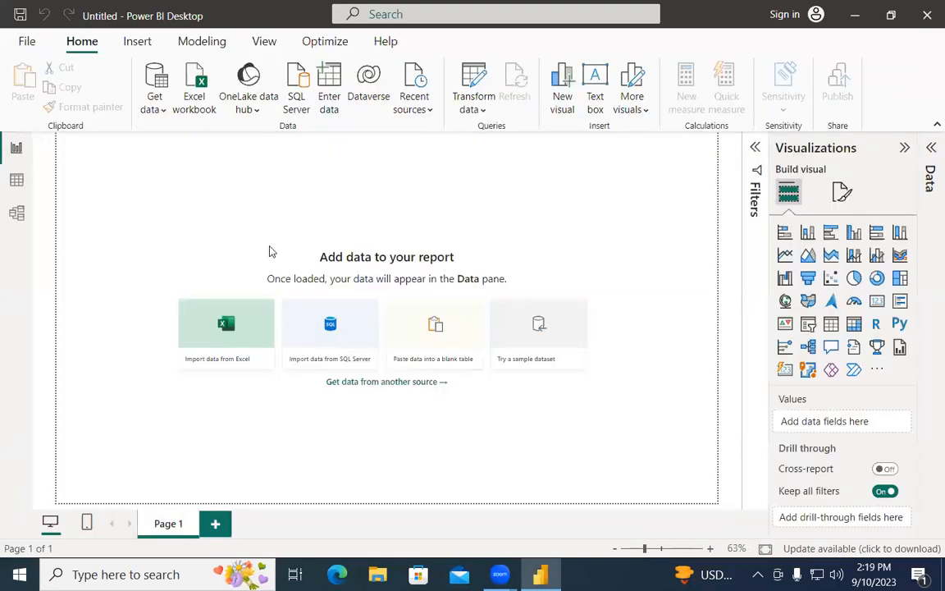
pyautogui.click(931, 149)
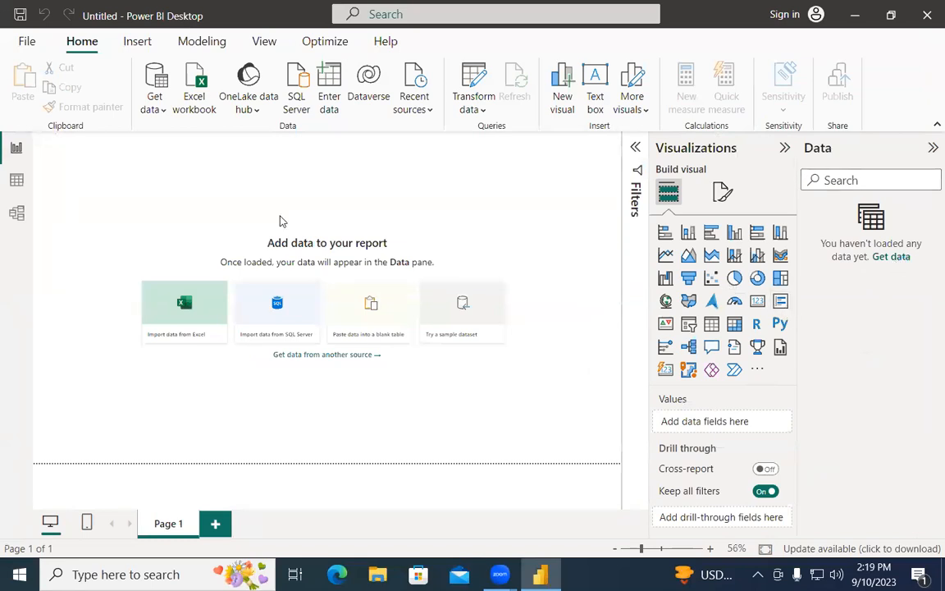
pyautogui.click(262, 263)
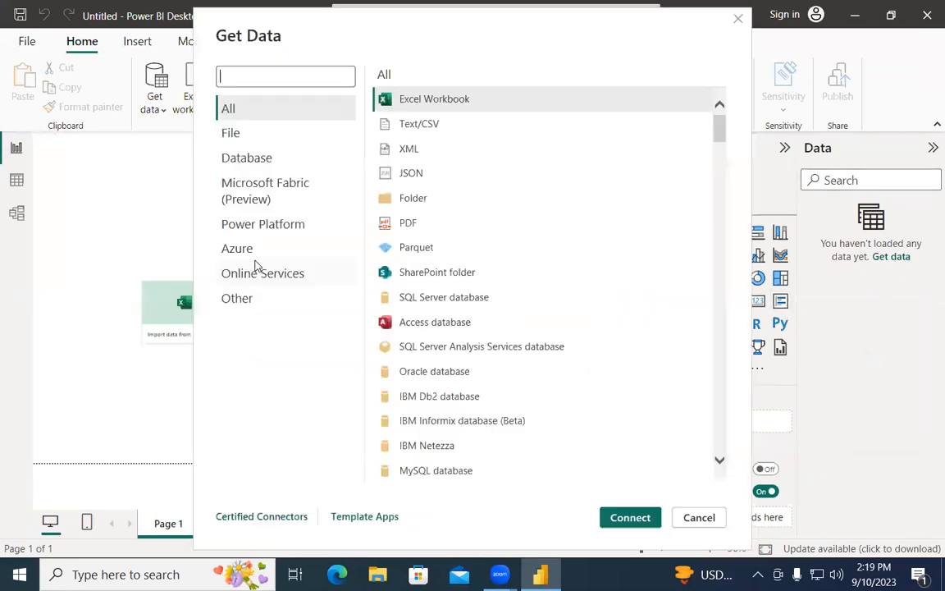
pyautogui.click(431, 134)
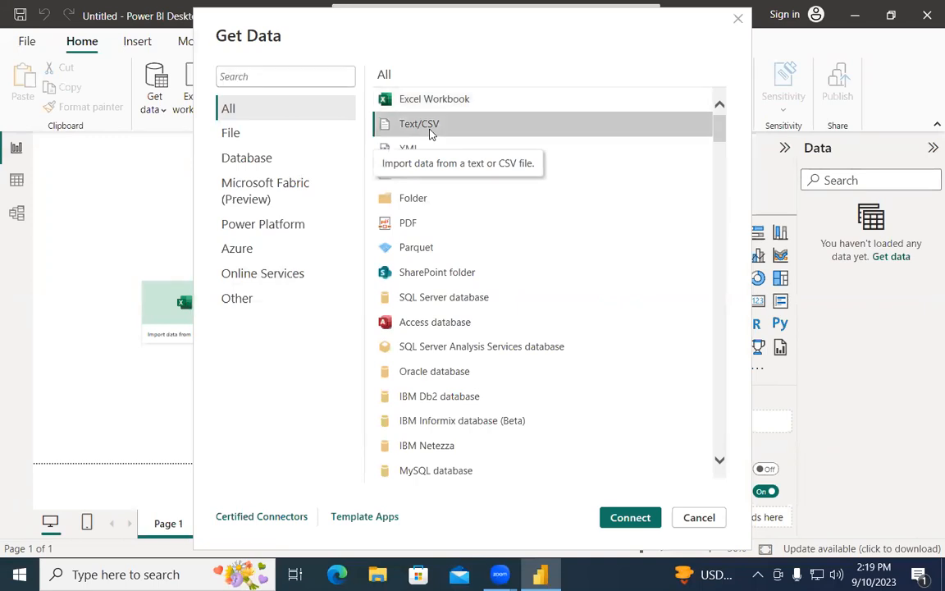
pyautogui.click(655, 518)
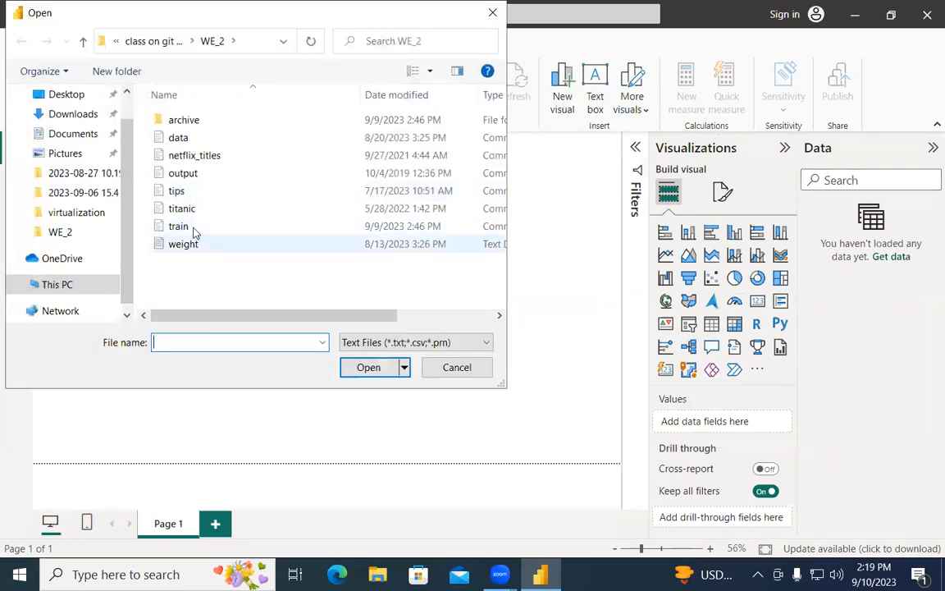
pyautogui.click(194, 228)
pyautogui.click(393, 371)
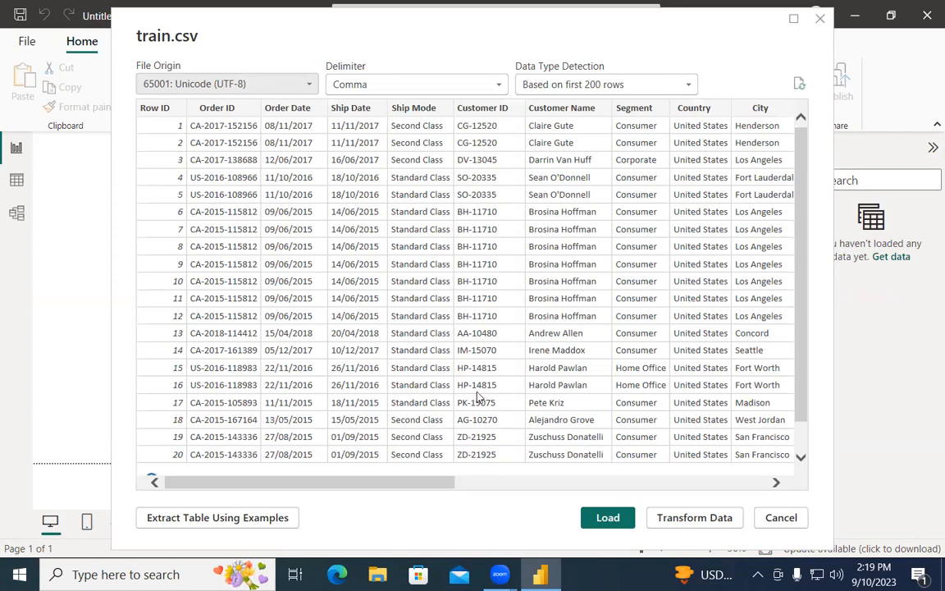
pyautogui.scroll(-1, 478, 396)
pyautogui.scroll(1, 477, 396)
pyautogui.click(819, 20)
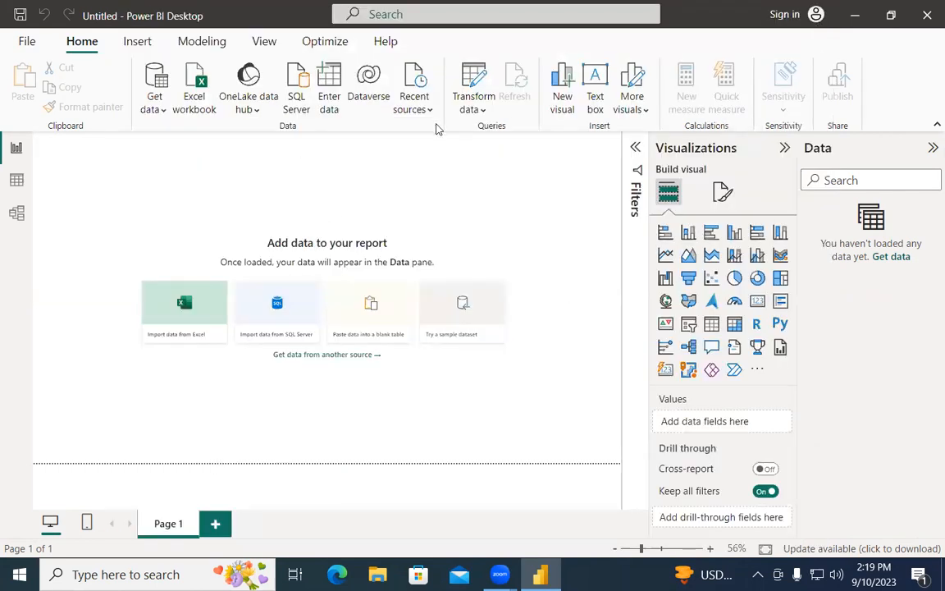
# Step: Open the recent report work3.pbix from the File menu
pyautogui.click(26, 42)
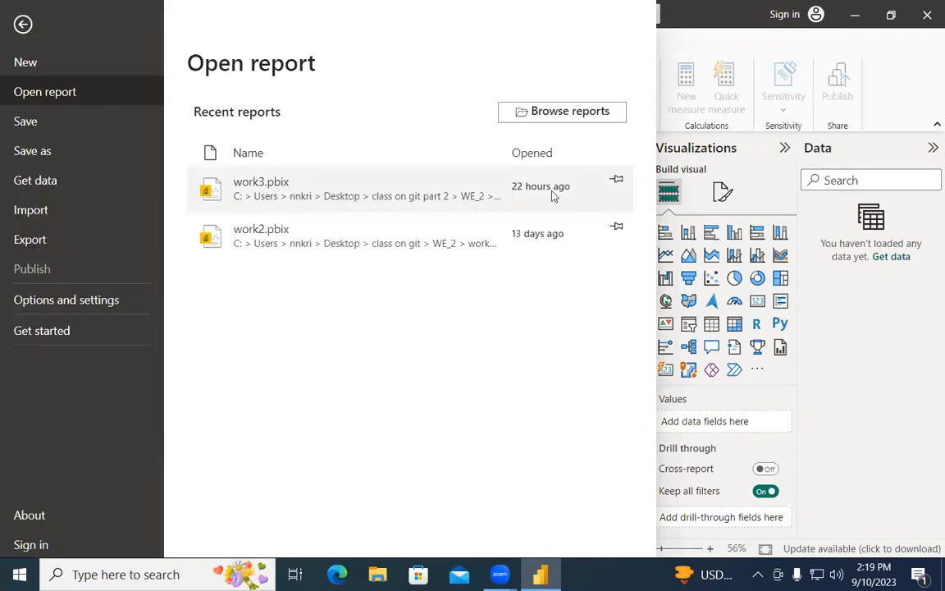
pyautogui.click(287, 181)
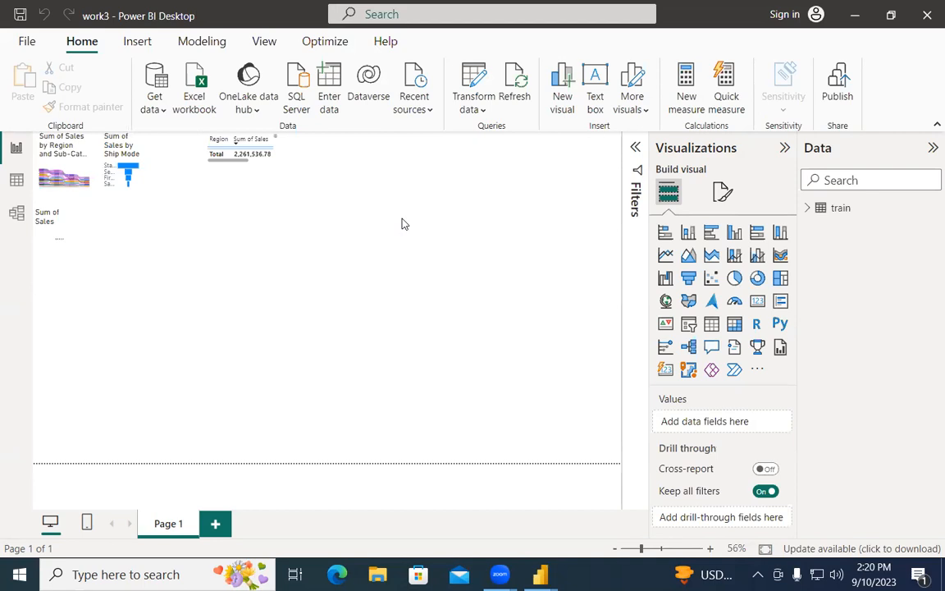
# Step: Expand the train table, add a Map visual and enlarge it on the page
pyautogui.click(809, 208)
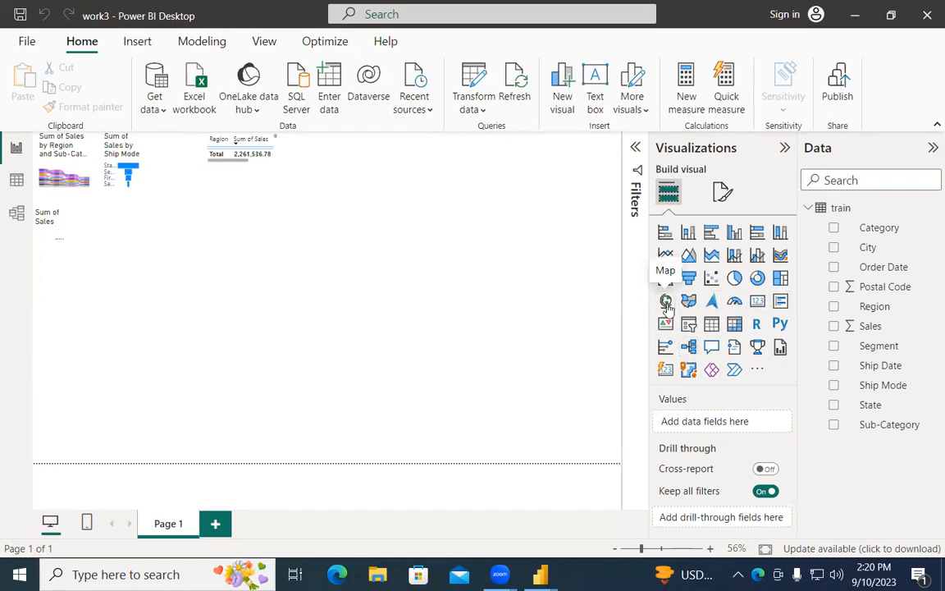
pyautogui.click(667, 302)
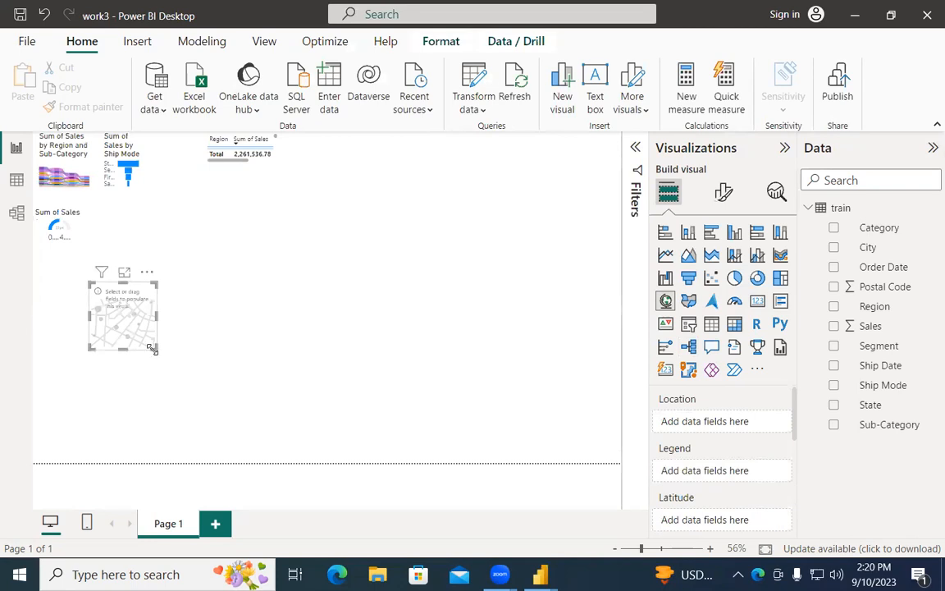
pyautogui.moveTo(314, 427); pyautogui.dragTo(430, 447)
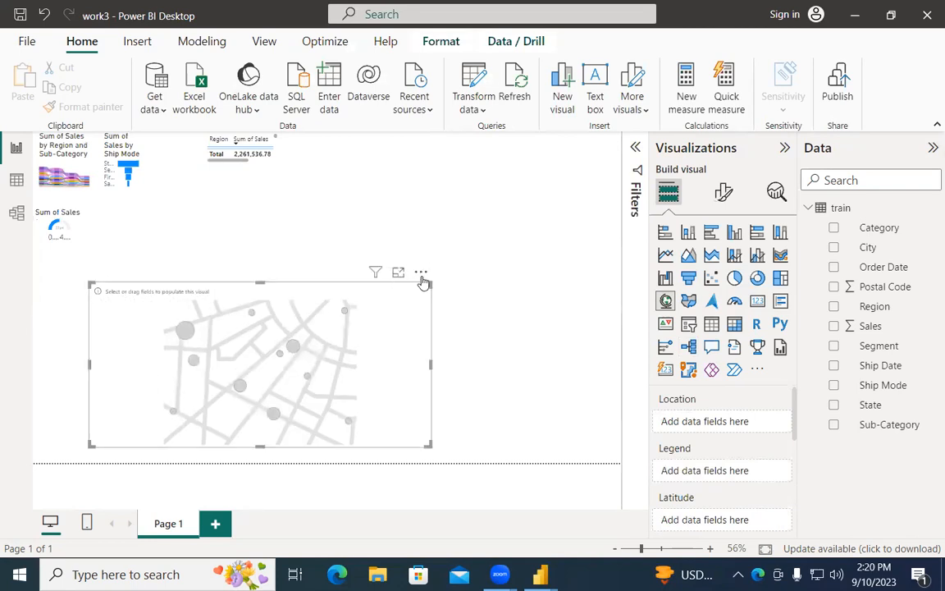
pyautogui.moveTo(430, 280); pyautogui.dragTo(481, 202)
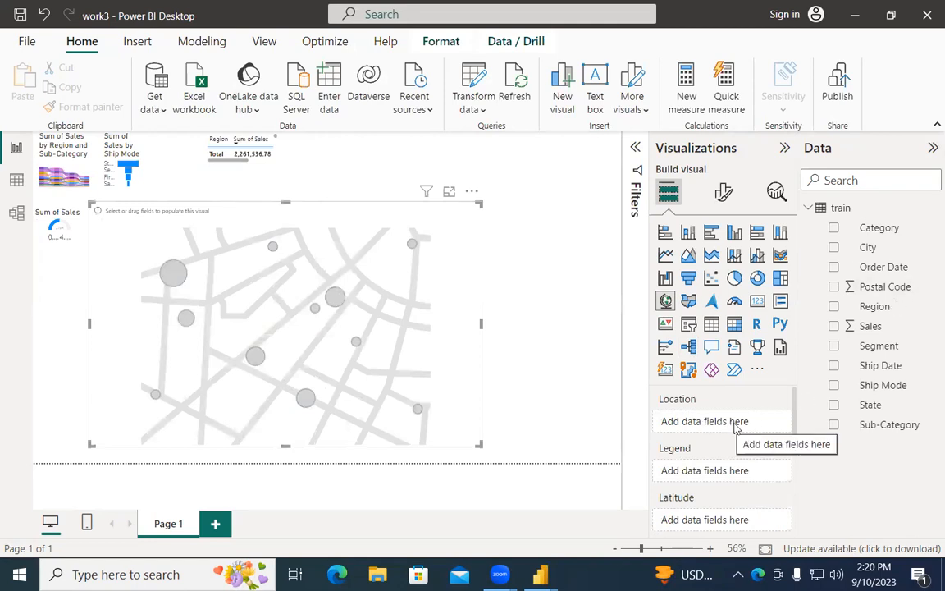
# Step: Put City into the map's Location well
pyautogui.moveTo(873, 306); pyautogui.dragTo(816, 299)
pyautogui.moveTo(816, 246); pyautogui.dragTo(744, 419)
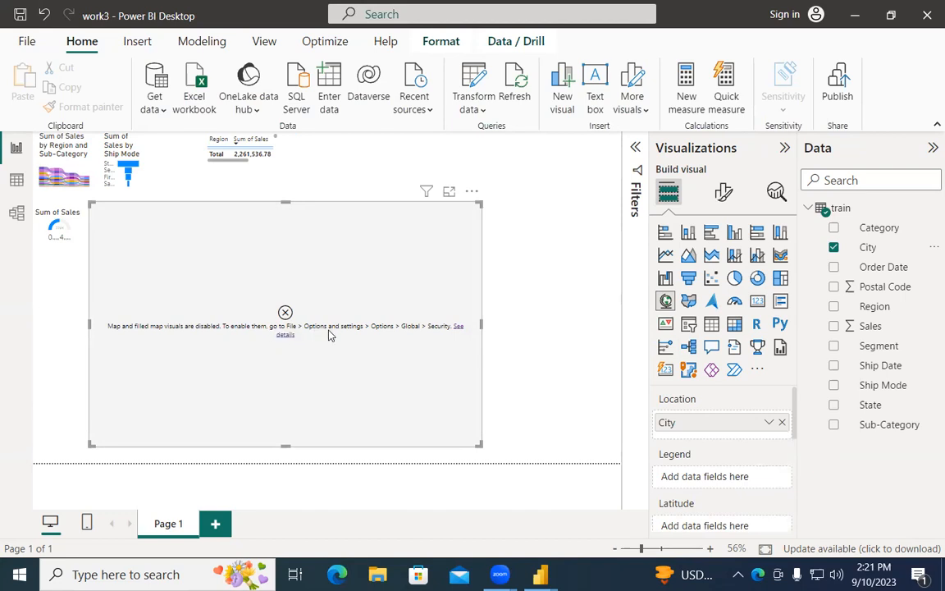
pyautogui.click(25, 41)
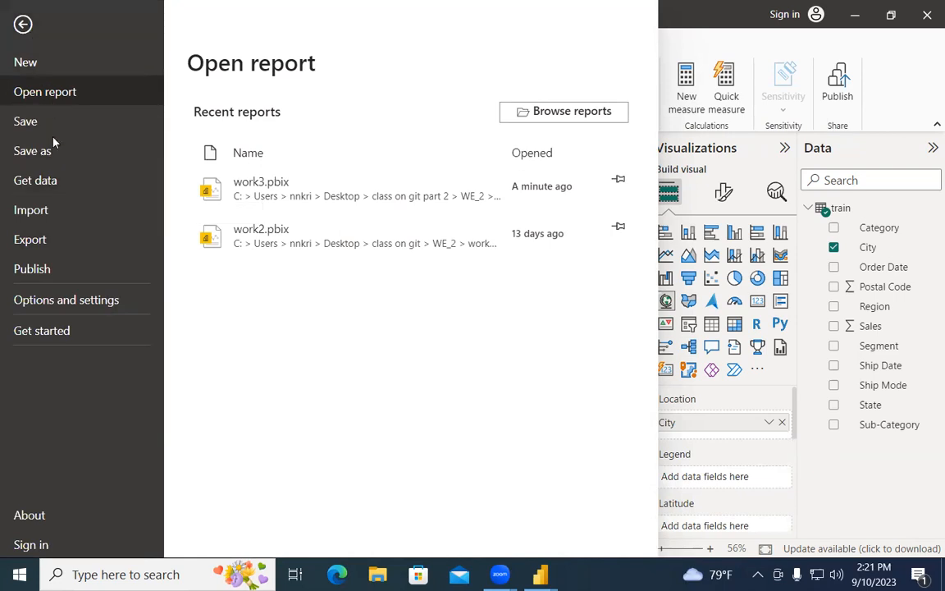
# Step: Enable 'Use Map and Filled Map visuals' in the Security options and apply
pyautogui.click(75, 304)
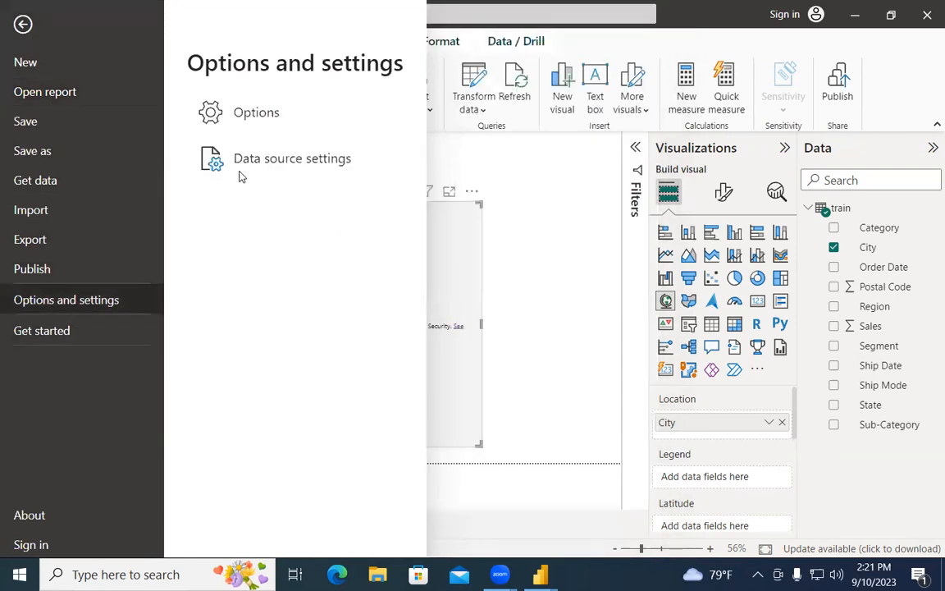
pyautogui.click(250, 131)
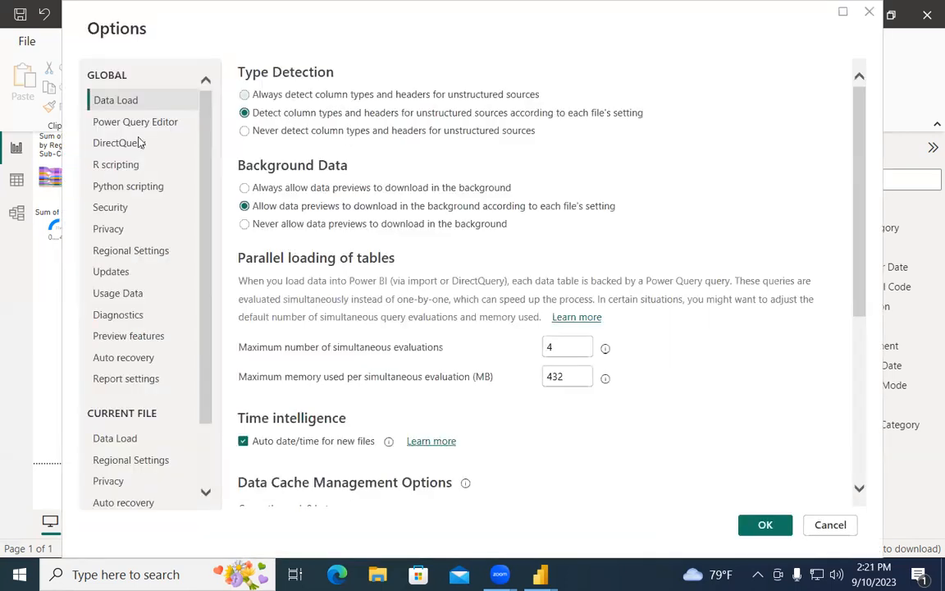
pyautogui.scroll(-2, 140, 324)
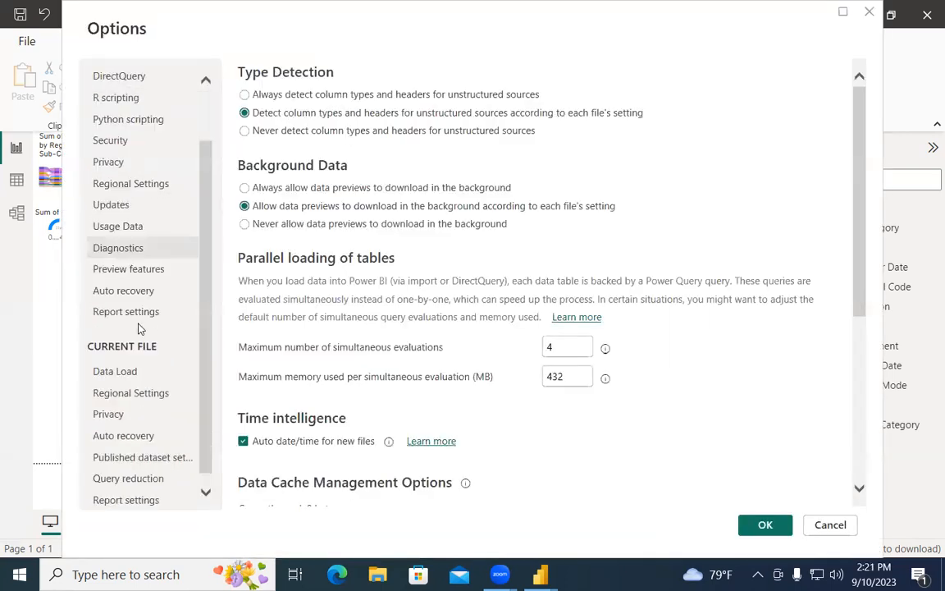
pyautogui.scroll(-1, 140, 328)
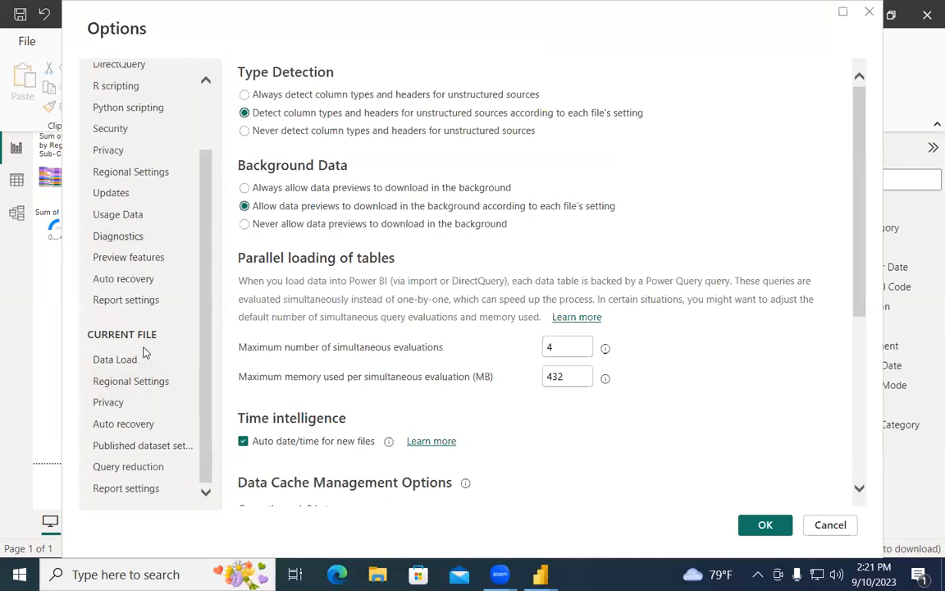
pyautogui.scroll(3, 144, 352)
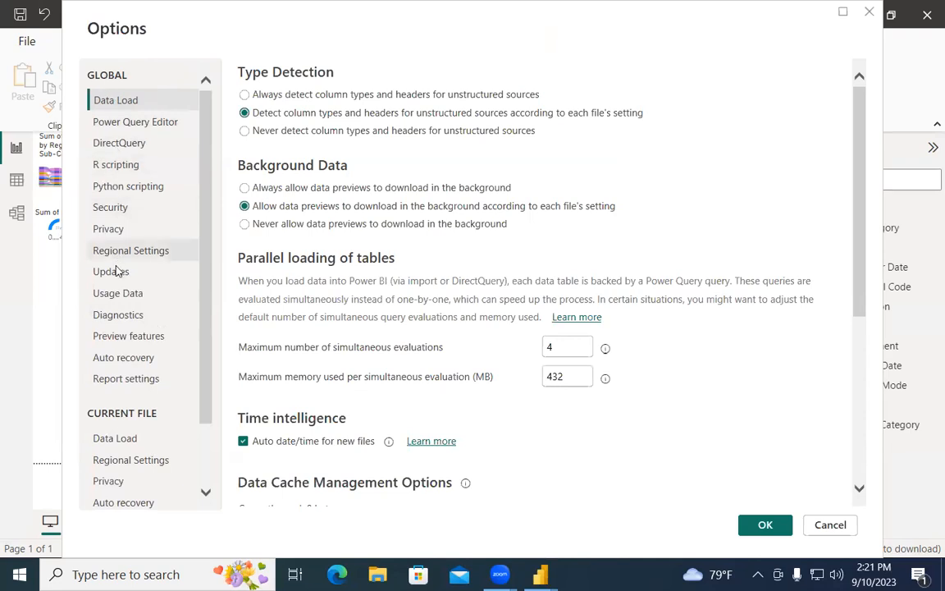
pyautogui.click(120, 210)
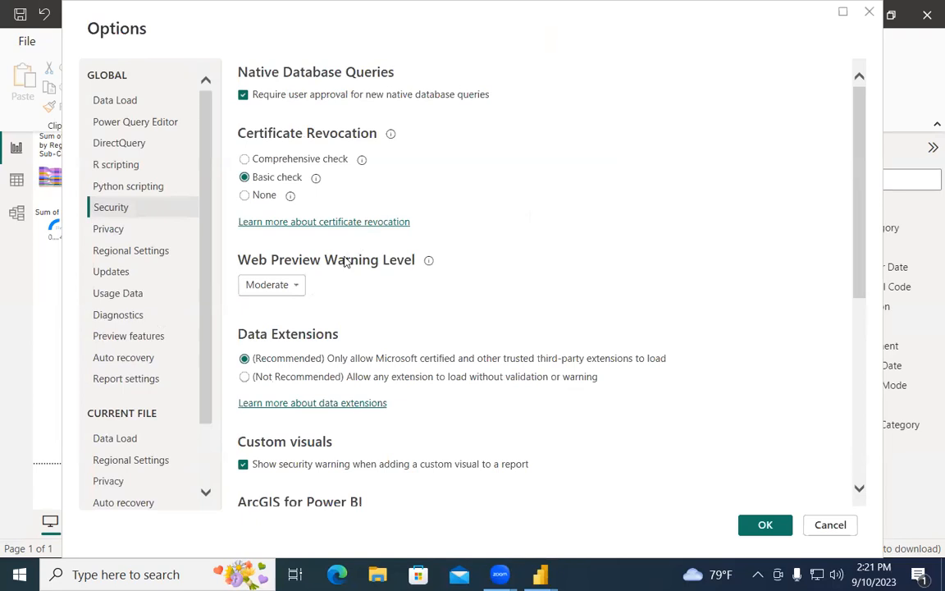
pyautogui.scroll(-3, 331, 321)
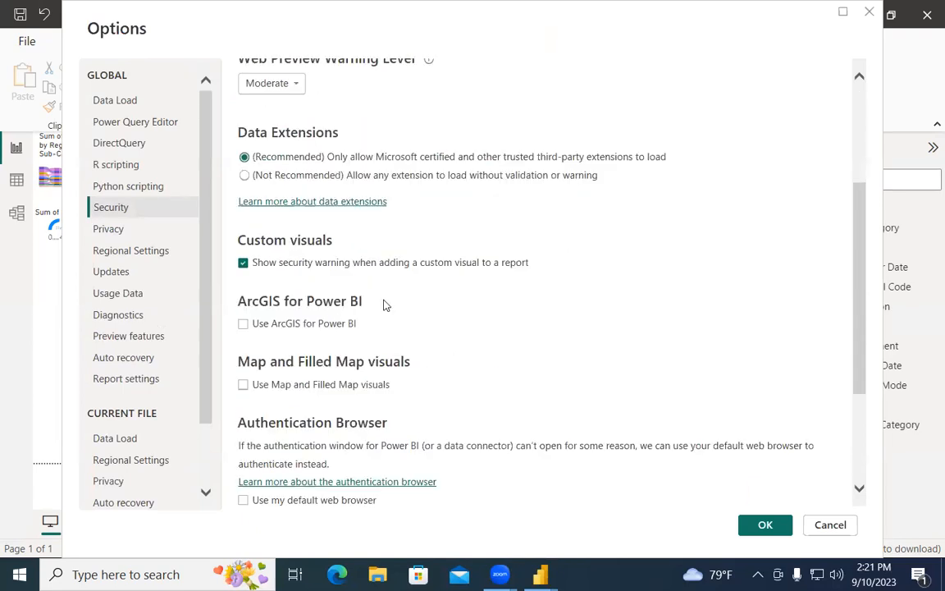
pyautogui.click(243, 384)
pyautogui.scroll(-3, 374, 352)
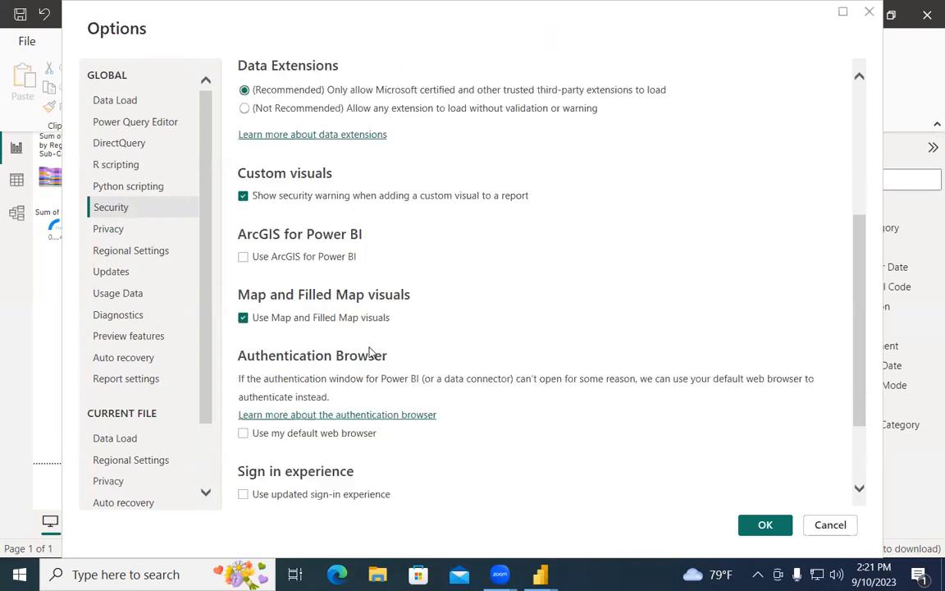
pyautogui.click(778, 525)
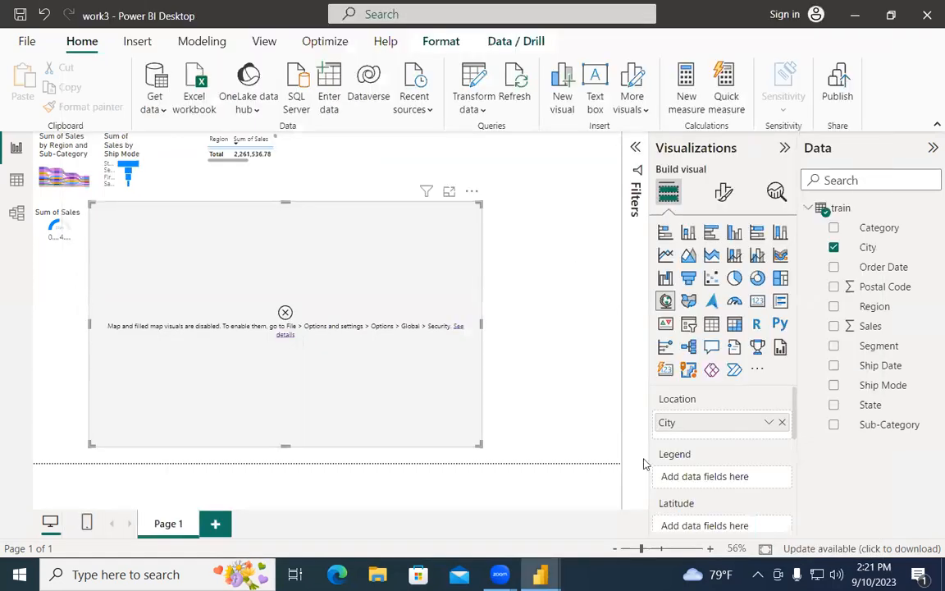
# Step: Dismiss the map-disabled message and remove City from the map's Location
pyautogui.click(289, 332)
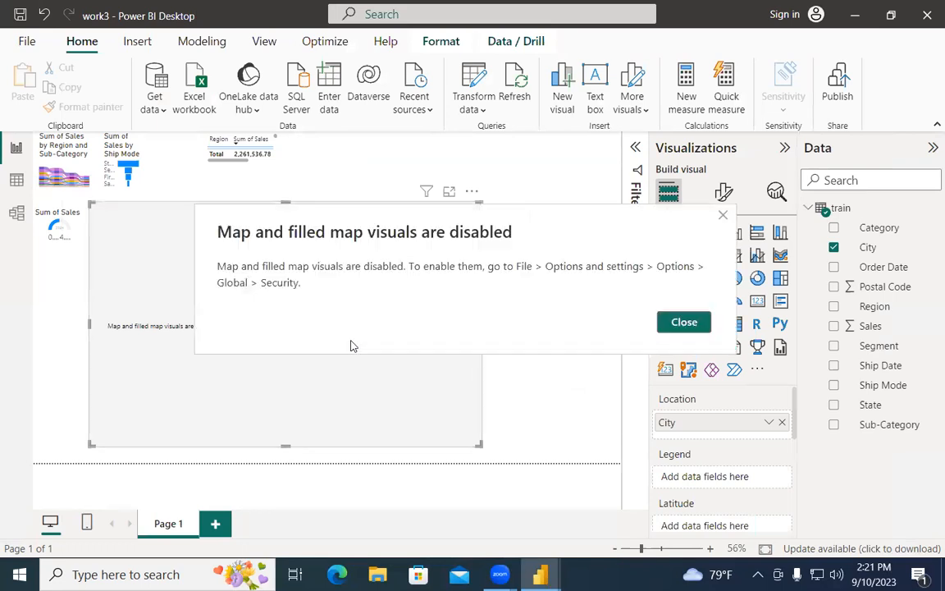
pyautogui.click(686, 324)
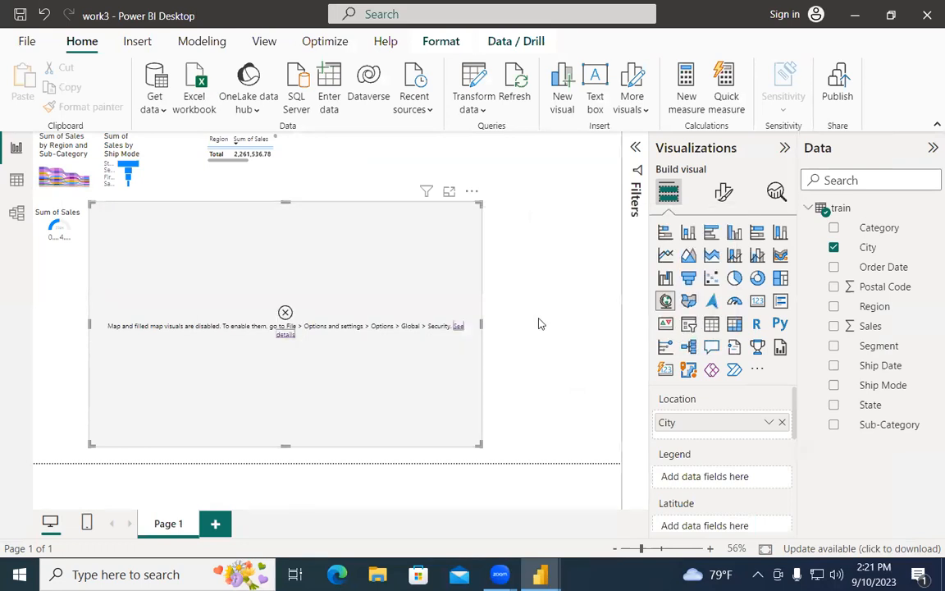
pyautogui.click(782, 424)
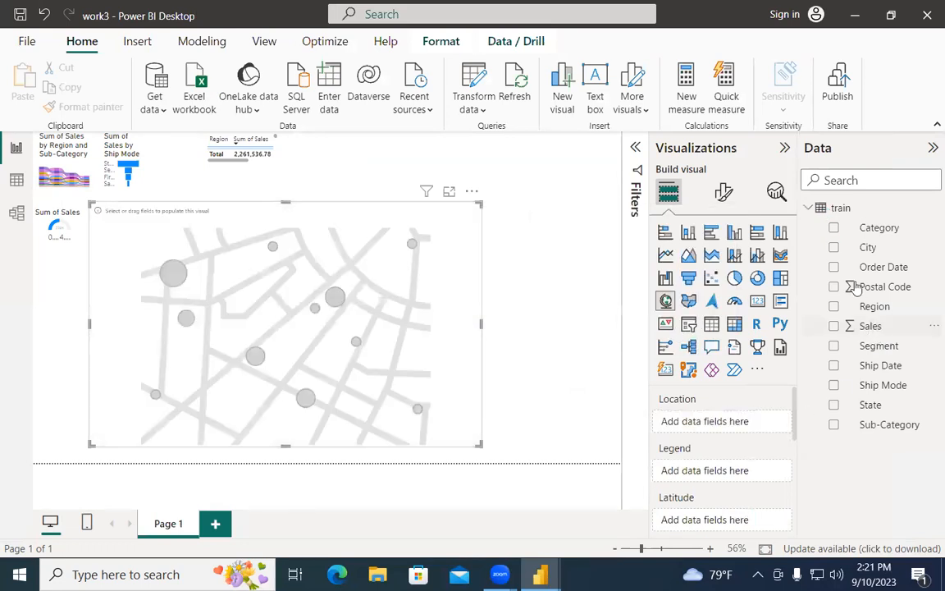
pyautogui.moveTo(869, 247); pyautogui.dragTo(740, 423)
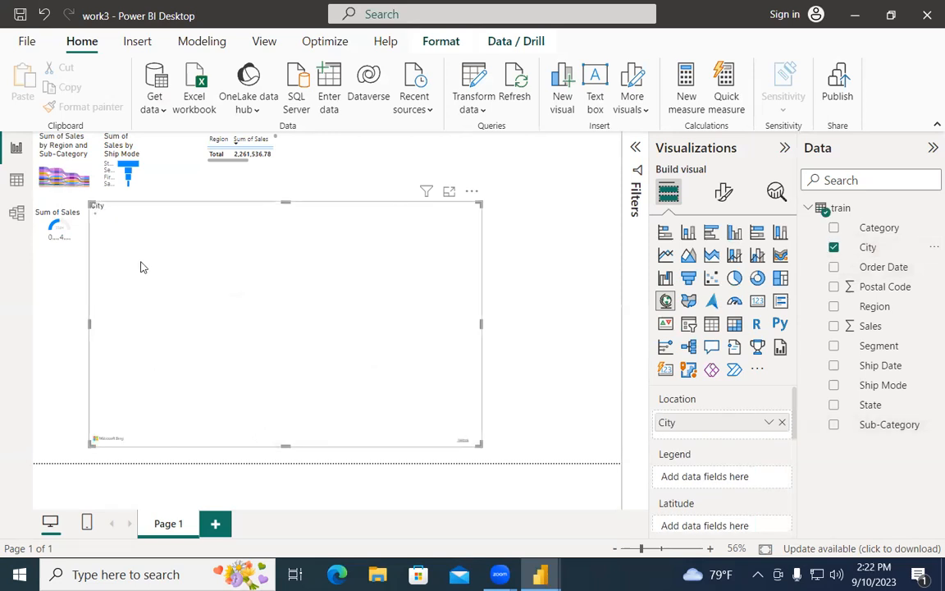
pyautogui.click(450, 192)
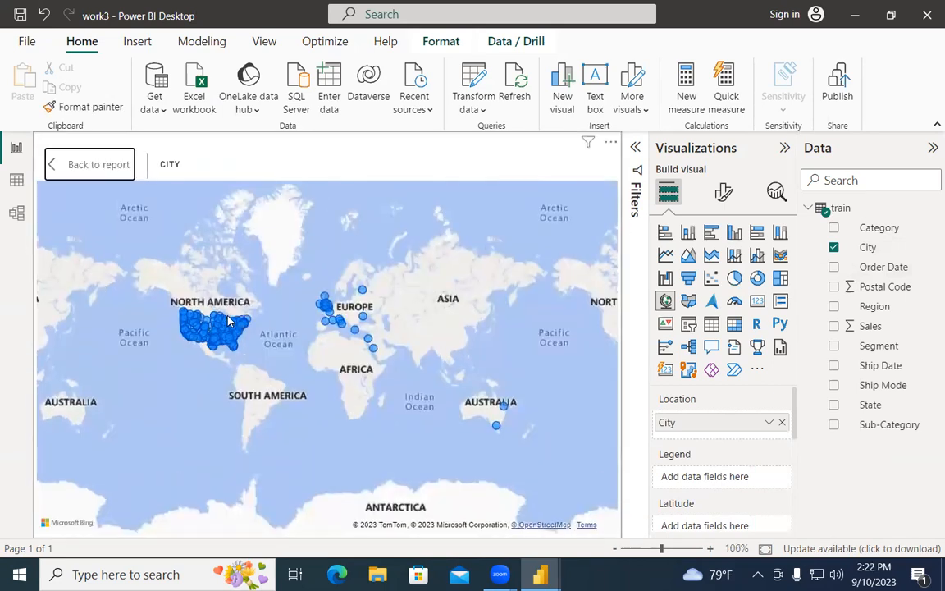
pyautogui.scroll(2, 234, 320)
pyautogui.scroll(-2, 230, 320)
pyautogui.scroll(3, 338, 314)
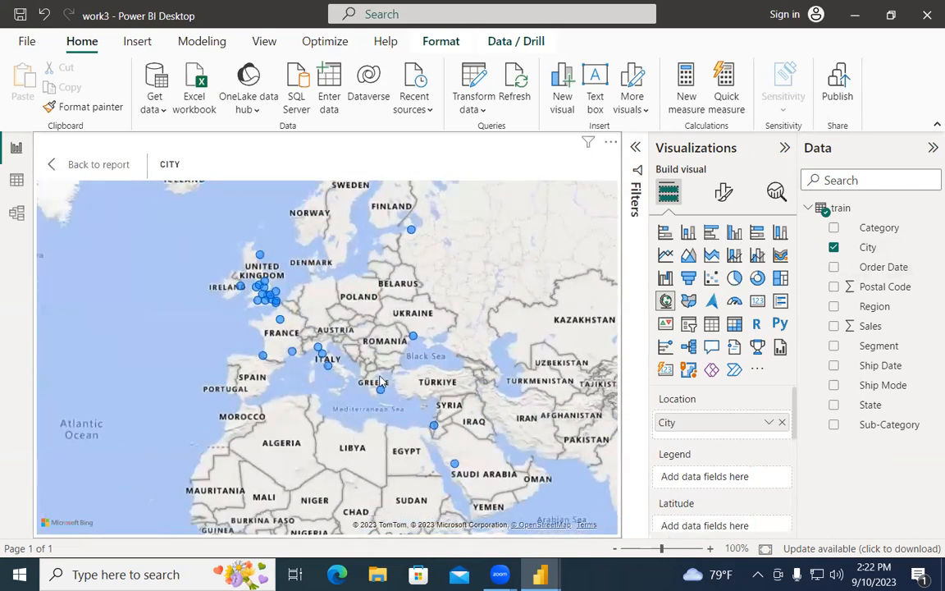
pyautogui.scroll(1, 271, 349)
pyautogui.scroll(-1, 297, 383)
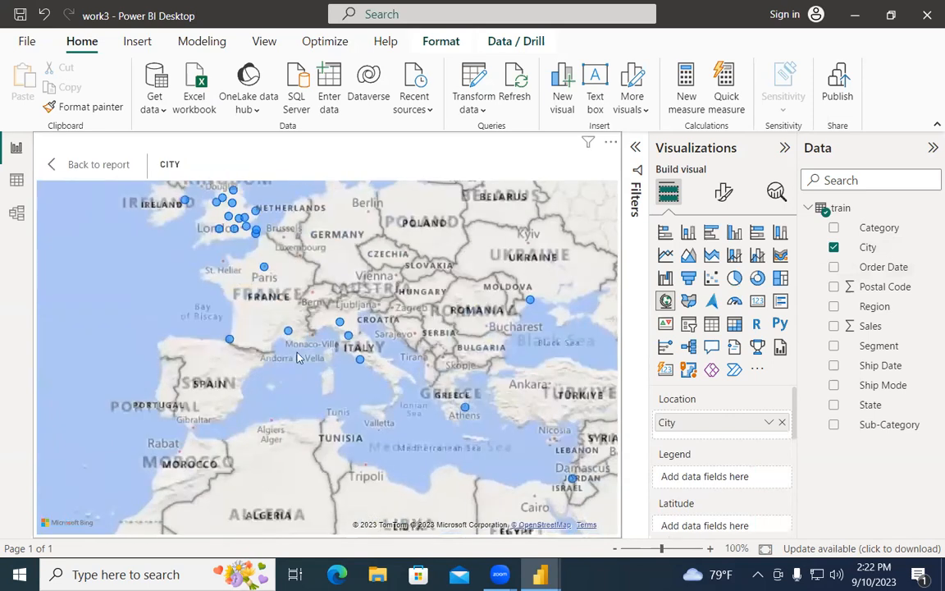
pyautogui.scroll(-1, 281, 391)
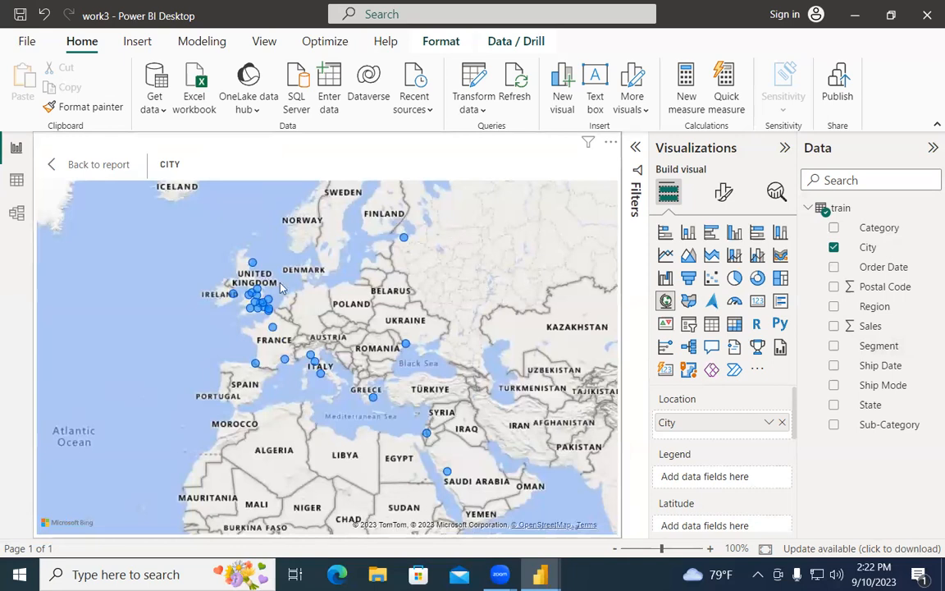
pyautogui.scroll(-4, 472, 328)
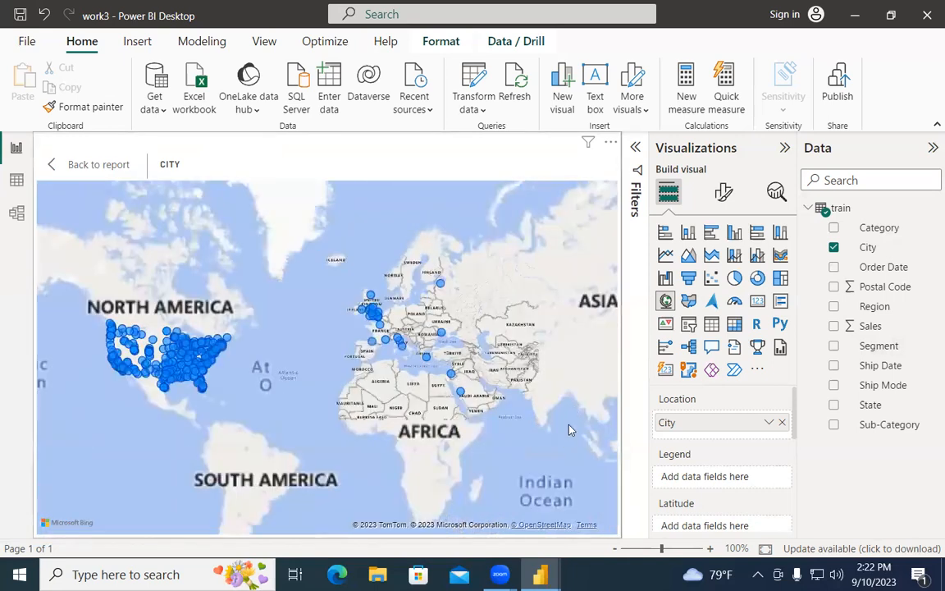
pyautogui.scroll(2, 529, 408)
pyautogui.scroll(-2, 529, 408)
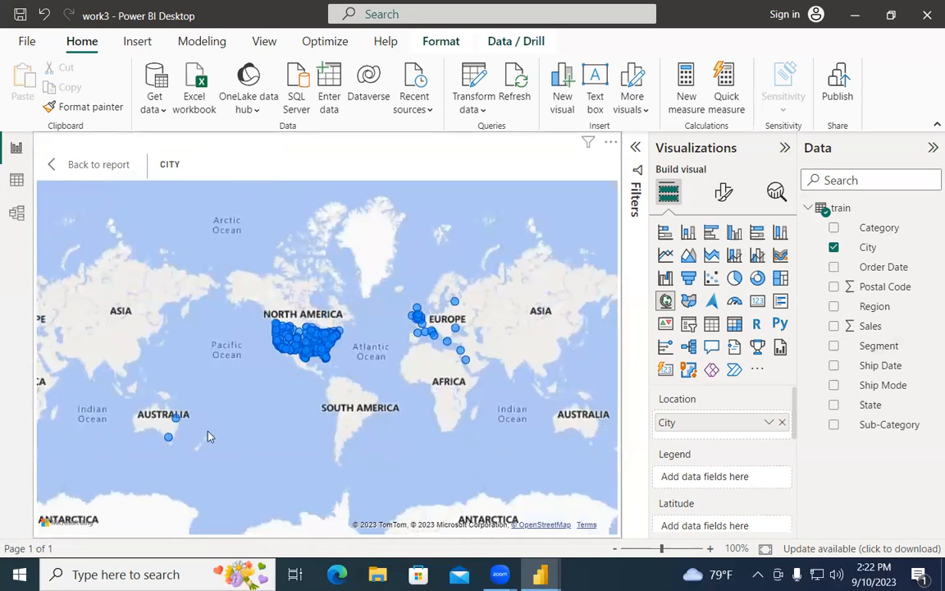
pyautogui.scroll(5, 207, 436)
pyautogui.scroll(-5, 336, 435)
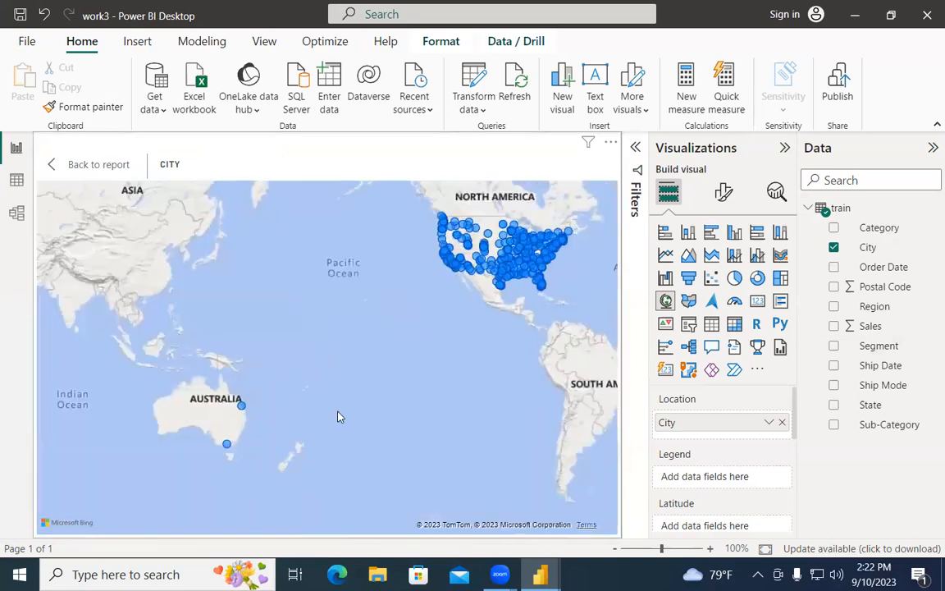
pyautogui.moveTo(416, 432); pyautogui.dragTo(204, 485)
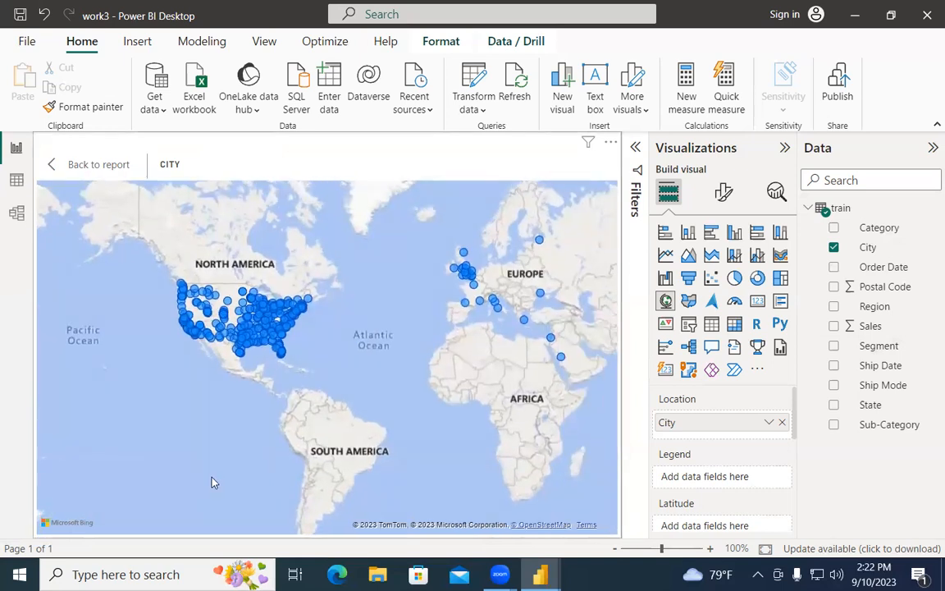
pyautogui.moveTo(190, 429); pyautogui.dragTo(81, 489)
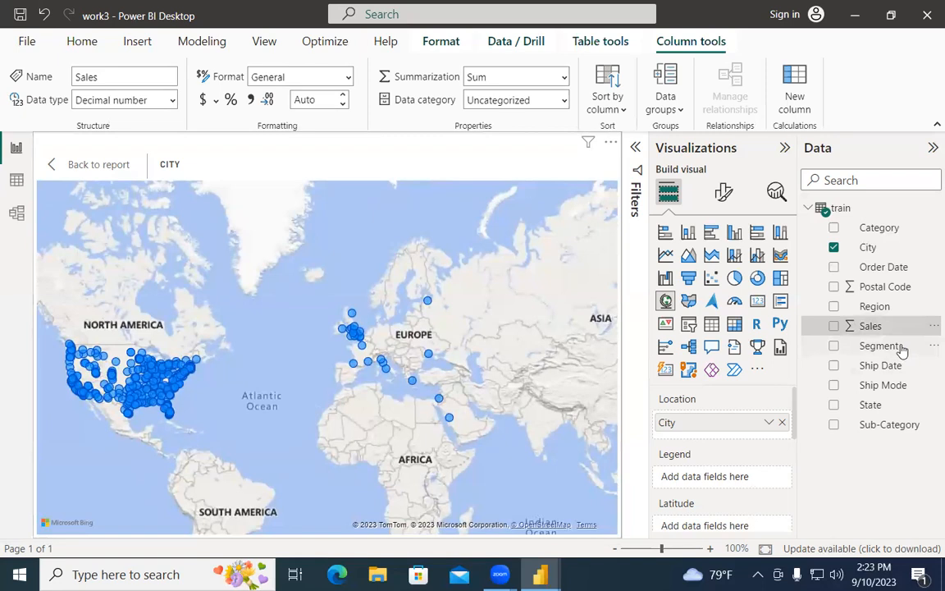
pyautogui.moveTo(902, 351); pyautogui.dragTo(754, 481)
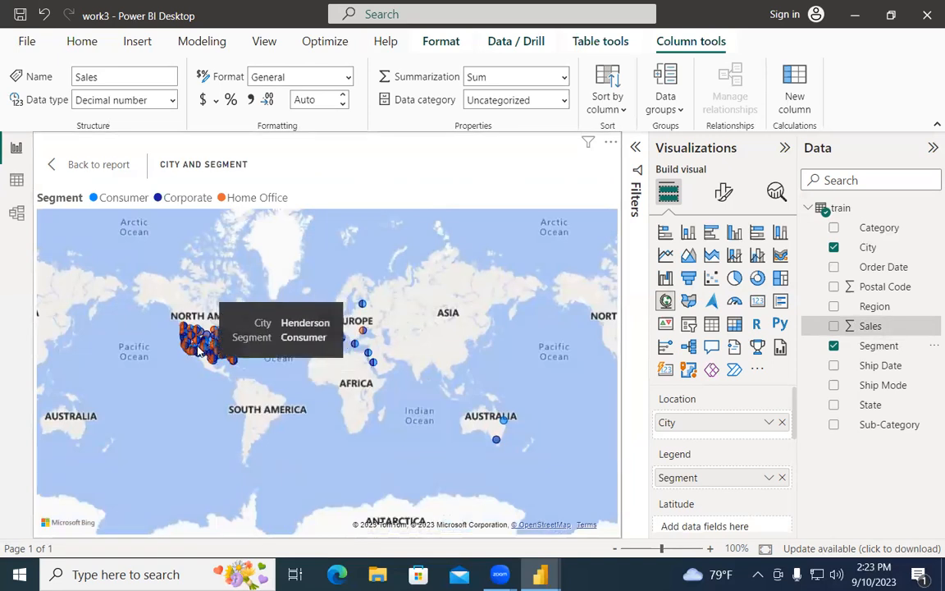
pyautogui.click(782, 478)
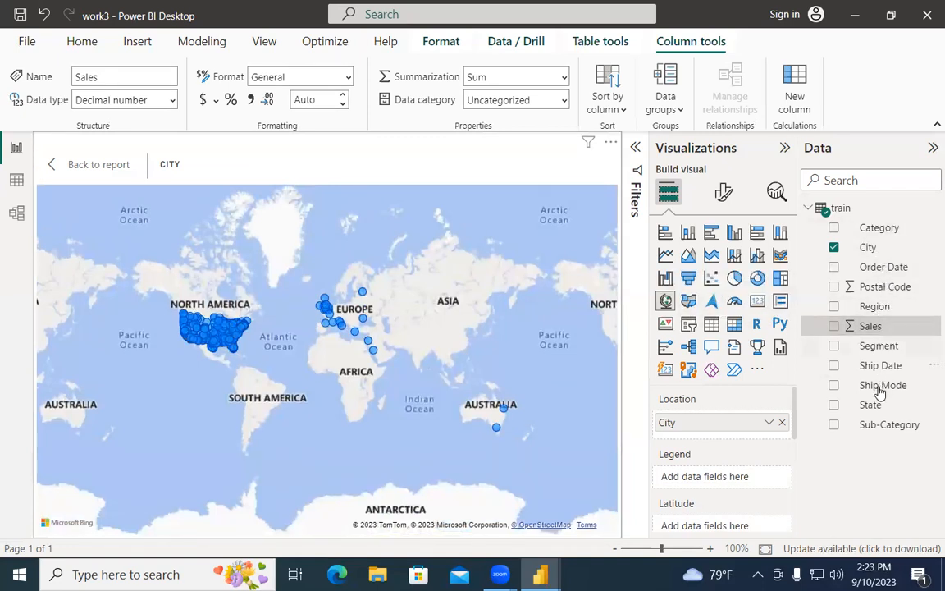
# Step: Add Ship Mode as the map legend to colour city points by shipping class
pyautogui.moveTo(883, 394); pyautogui.dragTo(743, 480)
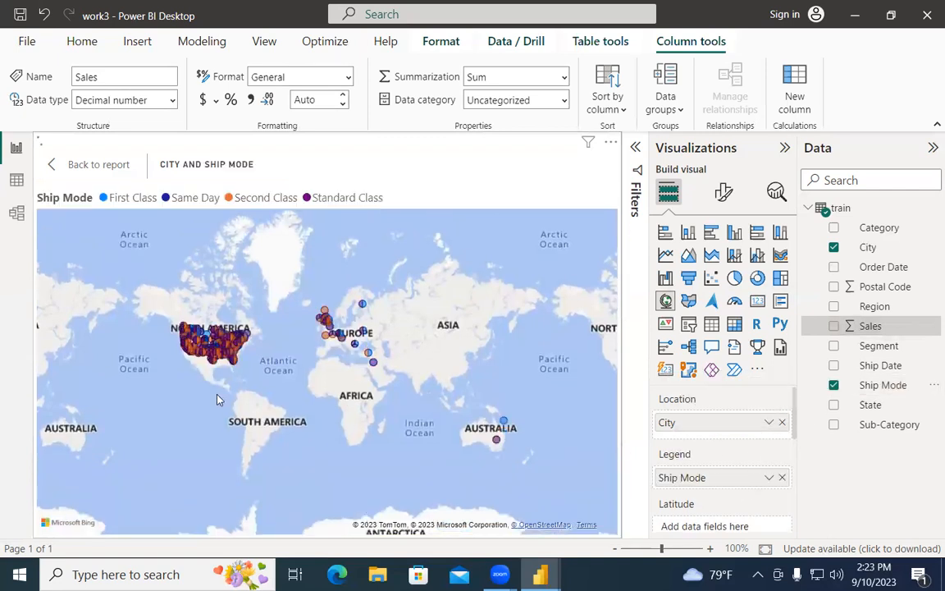
pyautogui.scroll(3, 272, 329)
pyautogui.scroll(5, 171, 389)
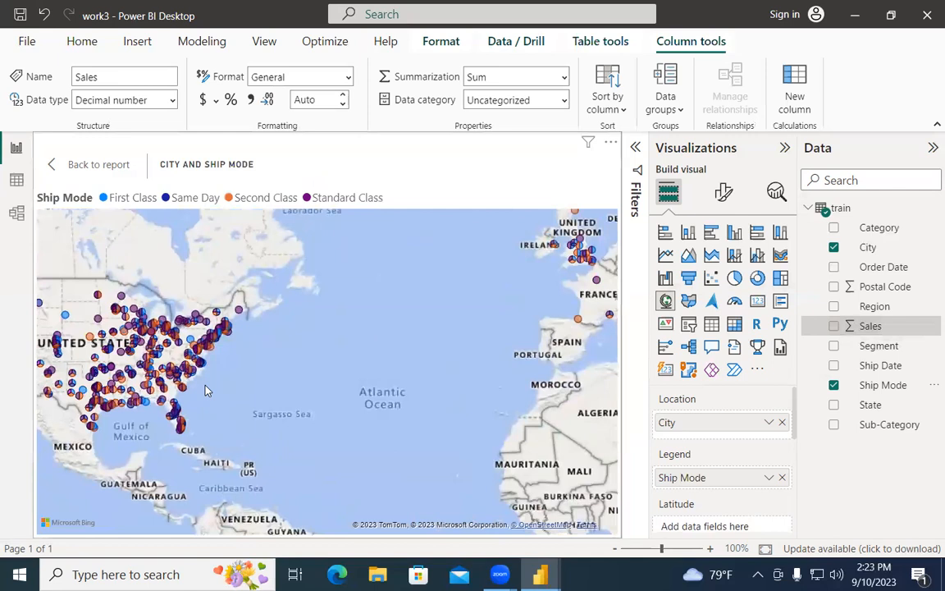
pyautogui.scroll(-3, 206, 391)
pyautogui.scroll(-2, 439, 414)
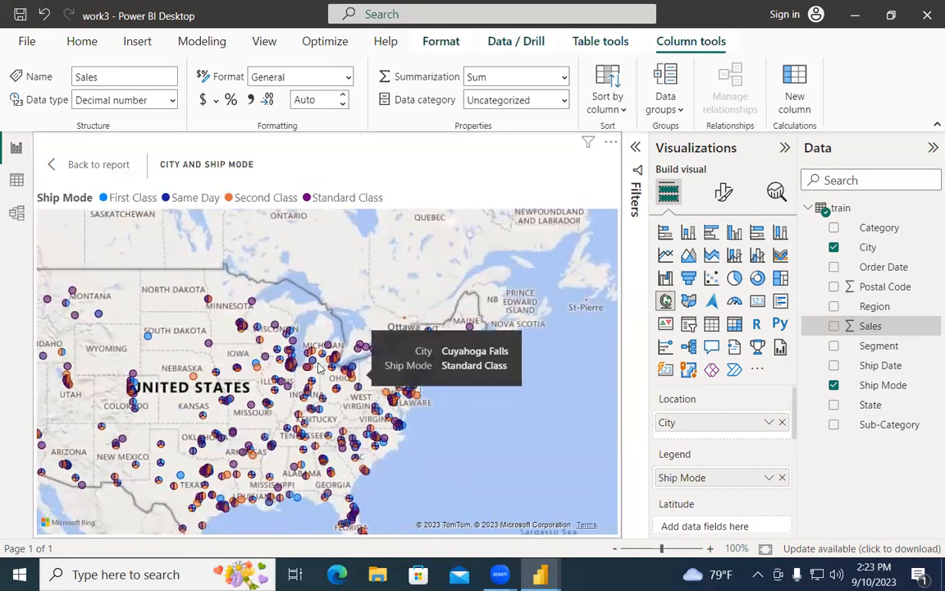
pyautogui.scroll(2, 324, 370)
pyautogui.scroll(2, 320, 368)
pyautogui.scroll(2, 345, 320)
pyautogui.scroll(5, 348, 319)
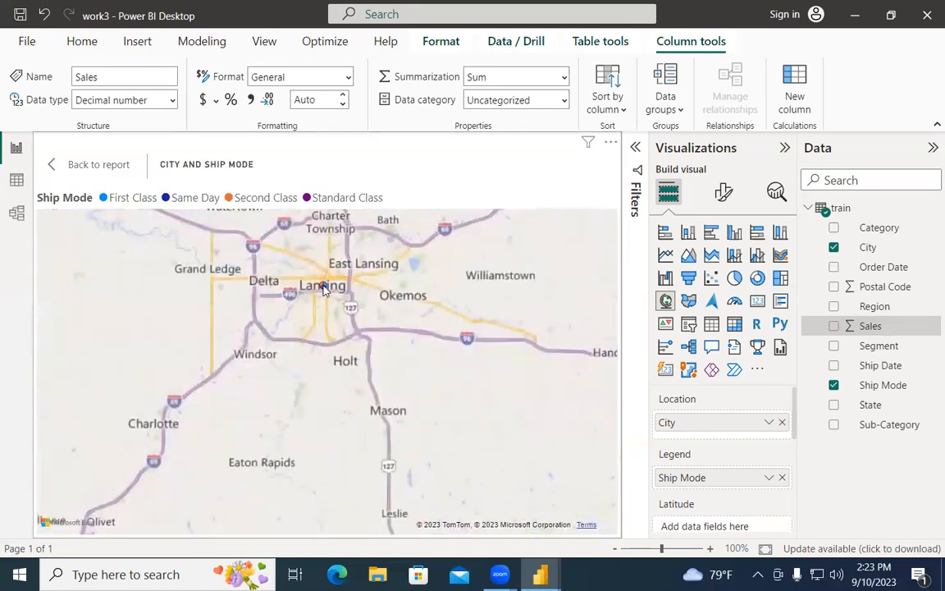
pyautogui.moveTo(323, 286)
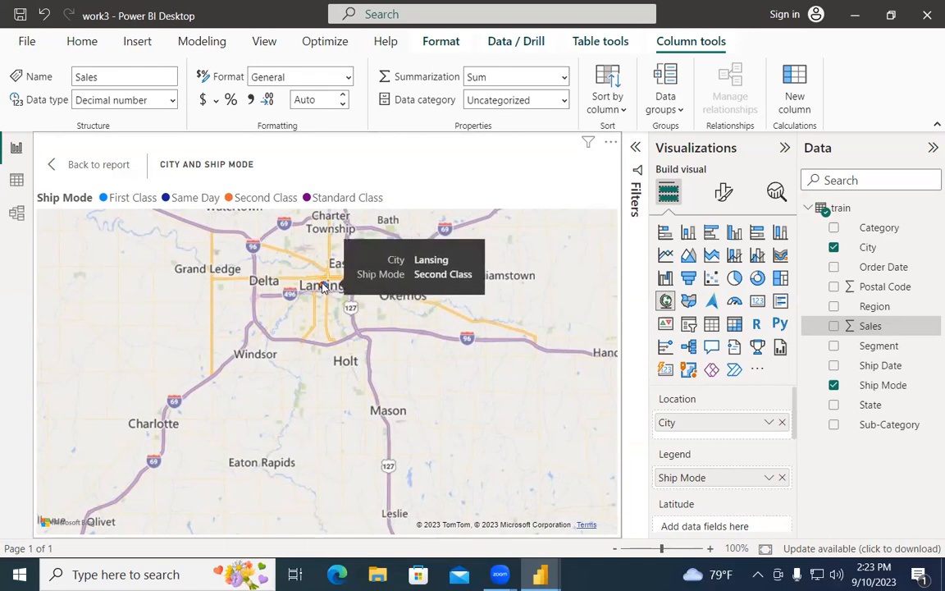
pyautogui.scroll(-1, 448, 364)
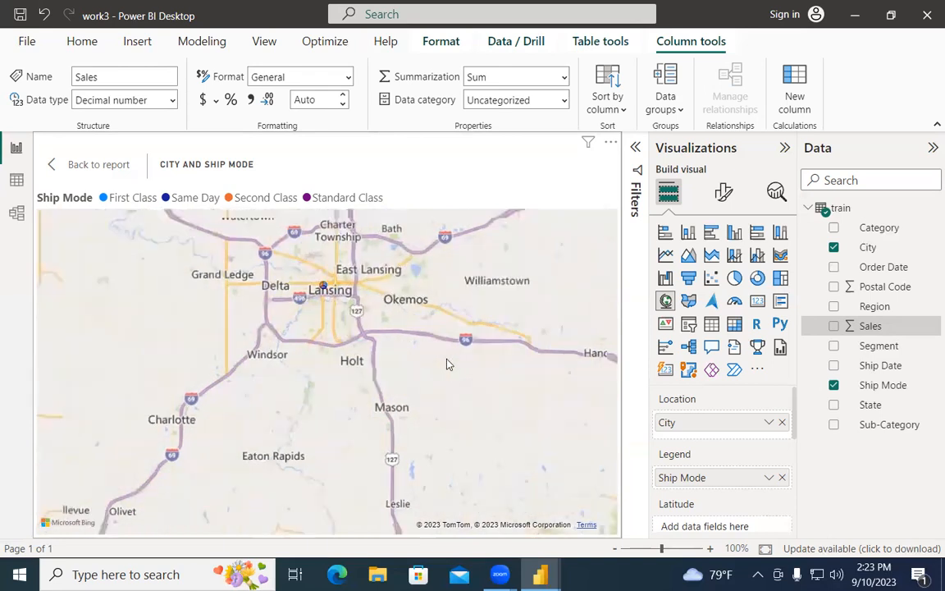
pyautogui.scroll(-5, 447, 363)
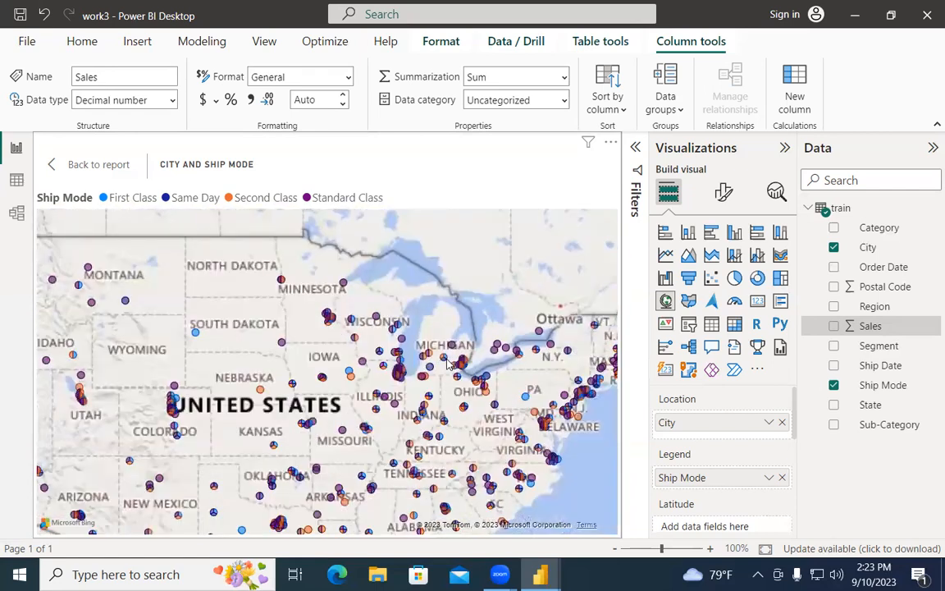
pyautogui.scroll(-3, 447, 363)
pyautogui.scroll(-2, 731, 463)
pyautogui.scroll(-2, 733, 474)
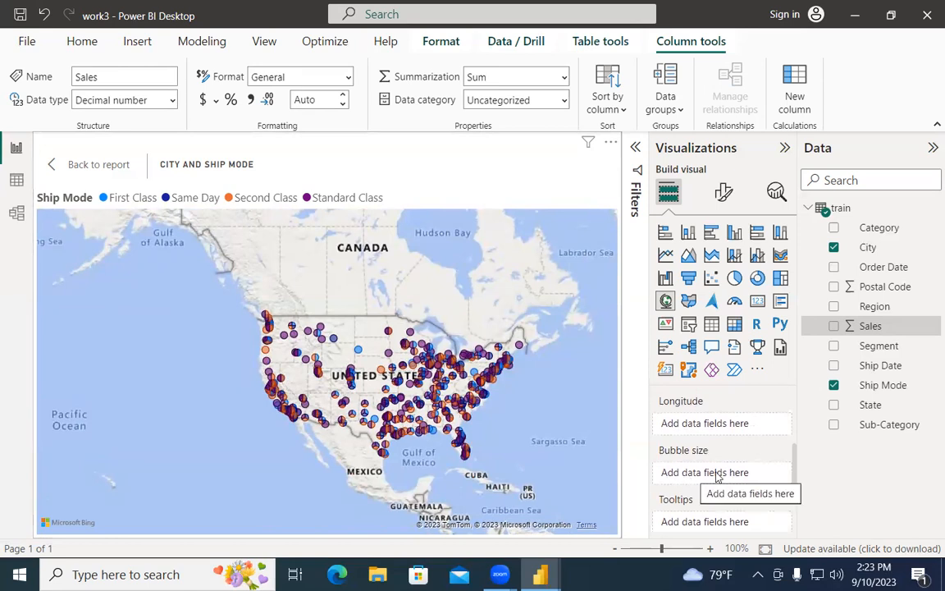
# Step: Size the city bubbles by Sum of Sales and zoom into the Los Angeles area
pyautogui.moveTo(879, 322); pyautogui.dragTo(739, 474)
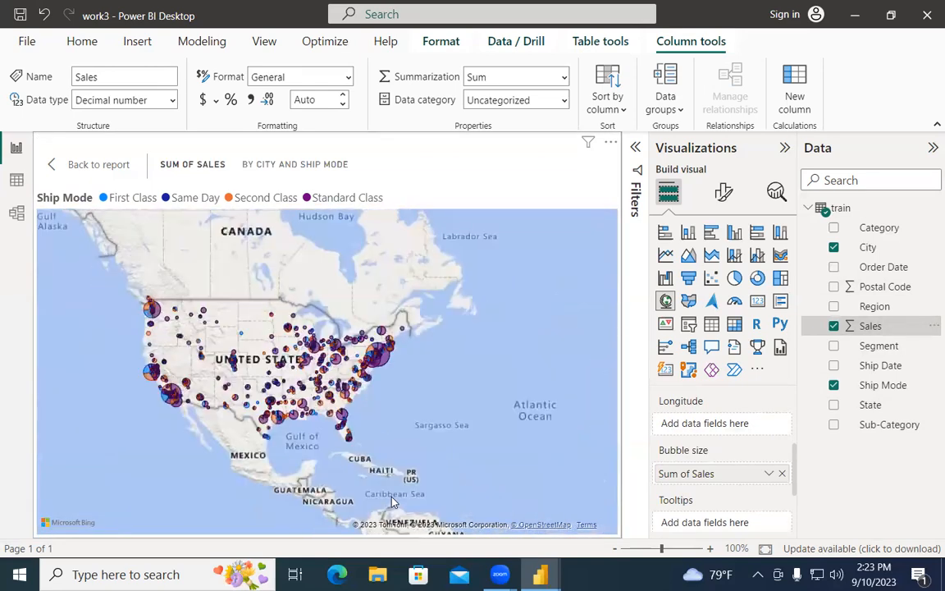
pyautogui.scroll(5, 134, 340)
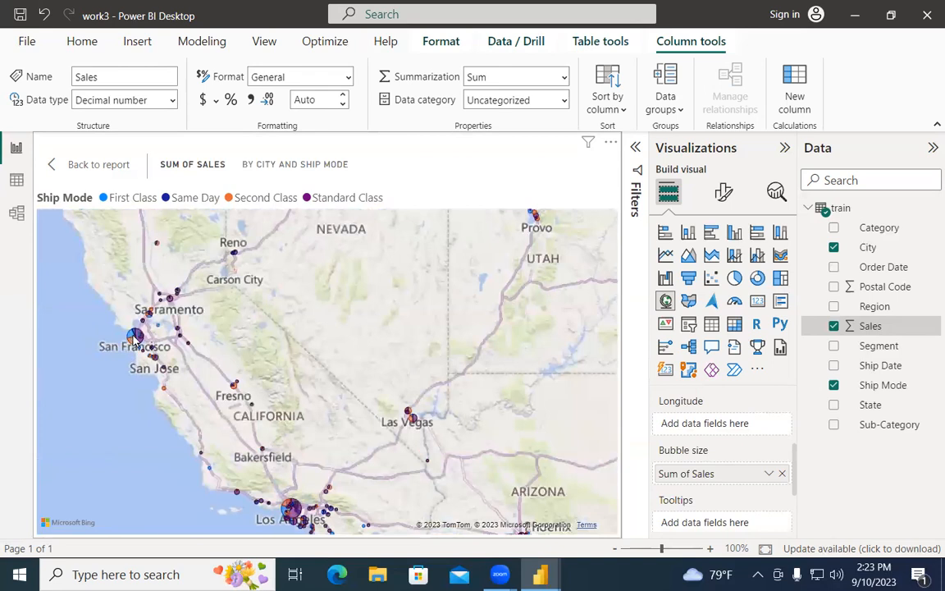
pyautogui.moveTo(134, 339)
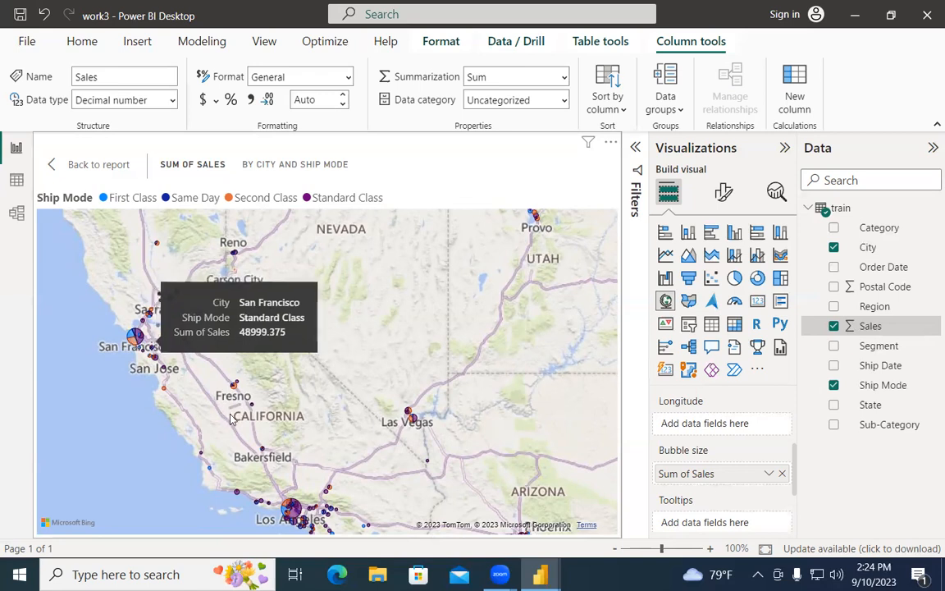
pyautogui.moveTo(253, 407)
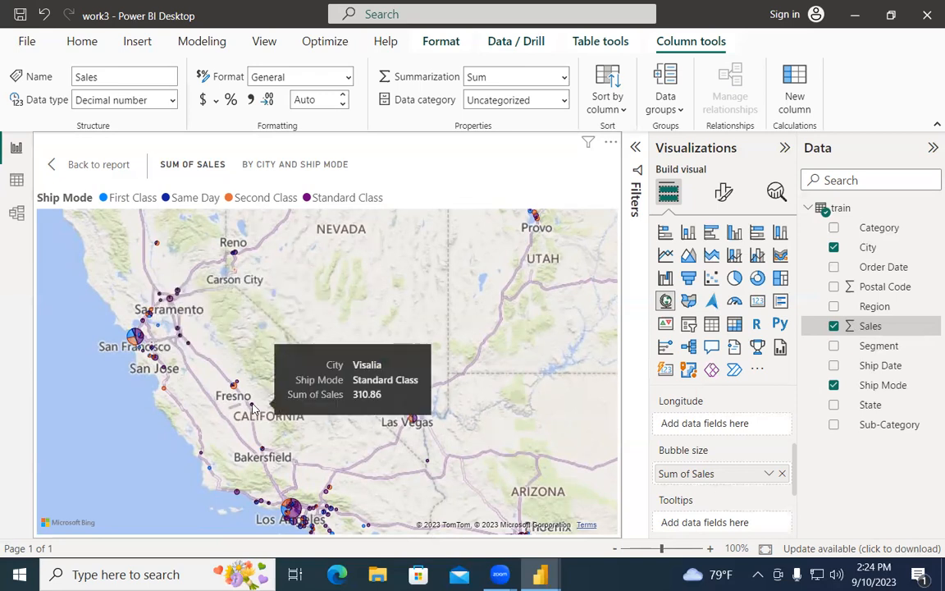
pyautogui.scroll(-2, 327, 416)
pyautogui.scroll(2, 326, 438)
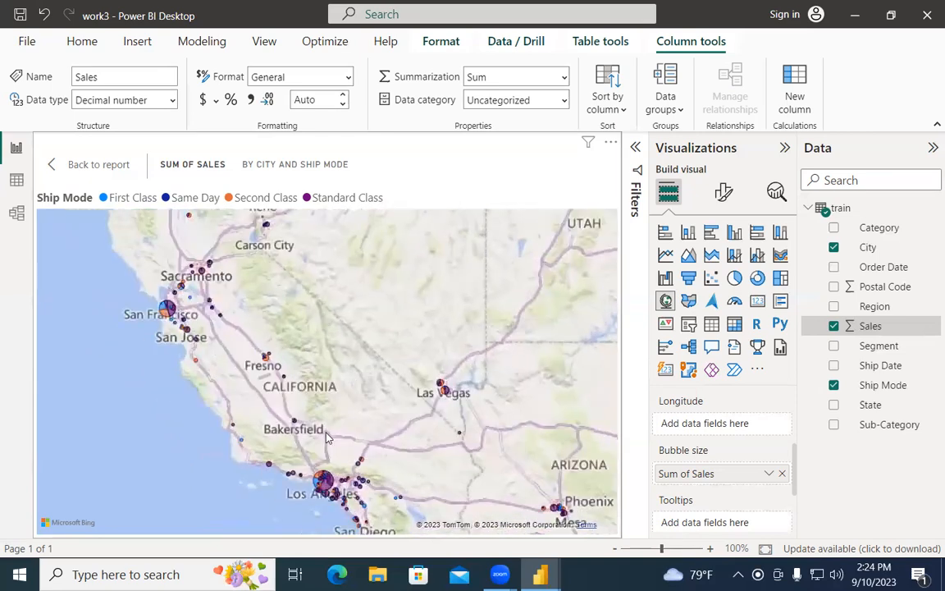
pyautogui.scroll(2, 326, 437)
pyautogui.moveTo(406, 421); pyautogui.dragTo(350, 237)
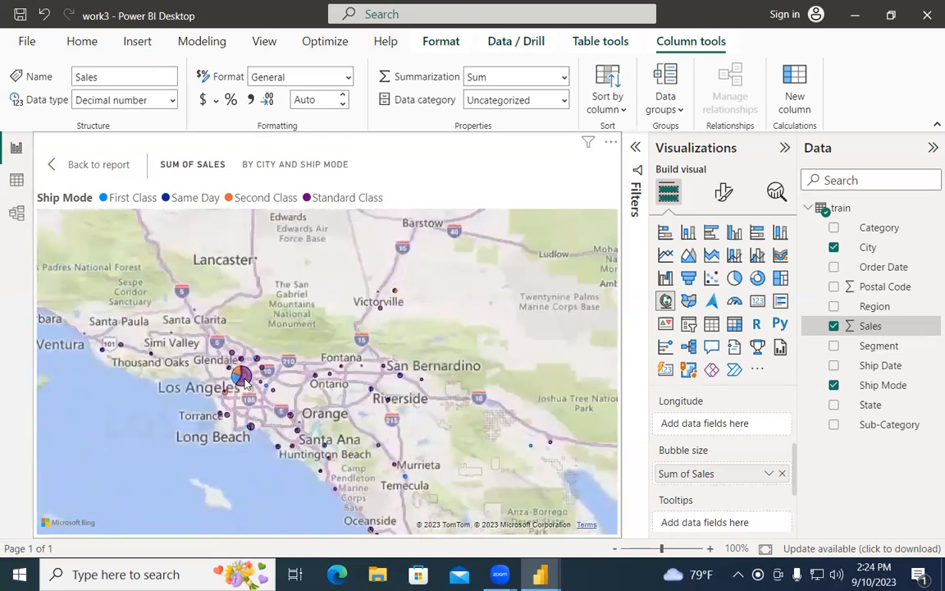
pyautogui.moveTo(245, 384)
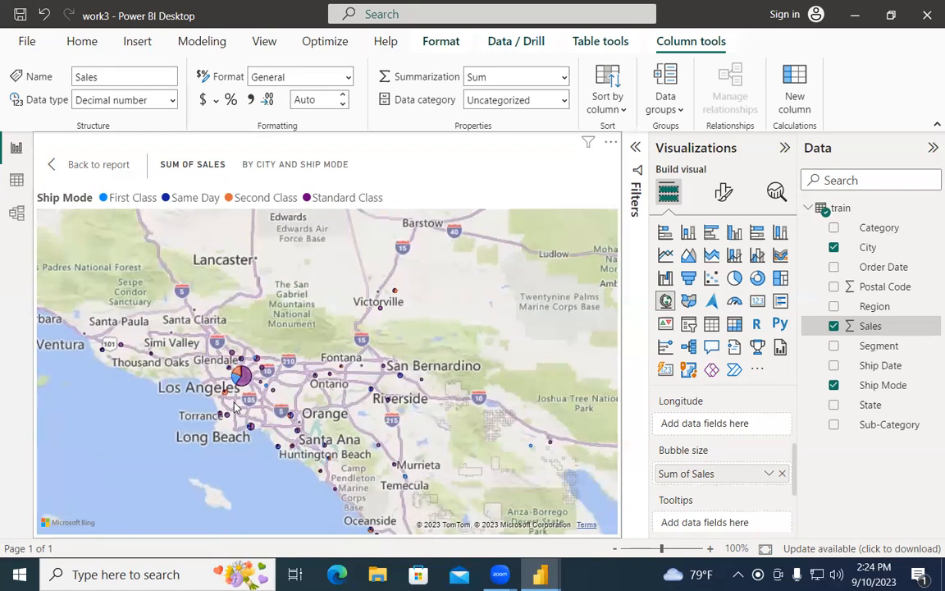
pyautogui.scroll(-5, 234, 406)
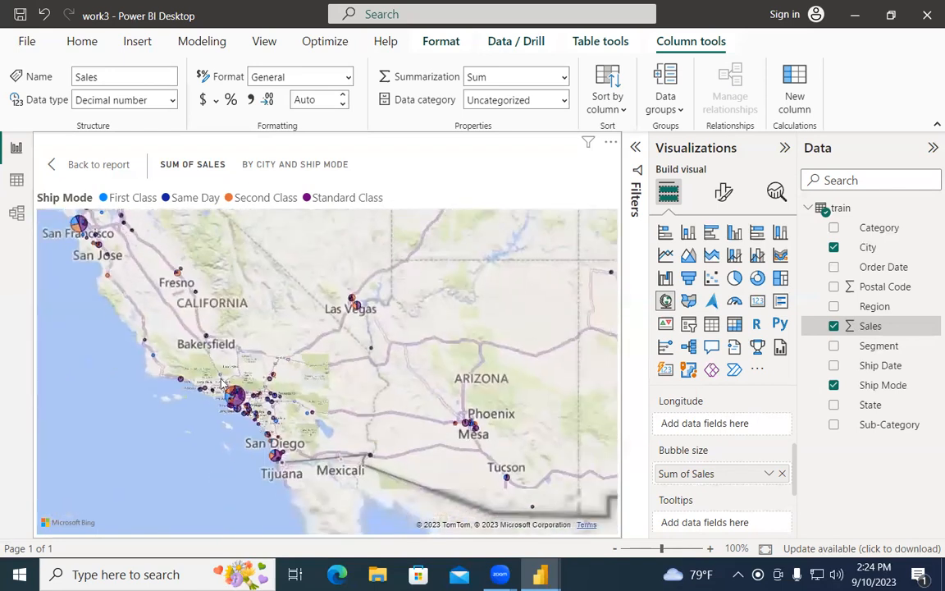
pyautogui.moveTo(399, 410); pyautogui.dragTo(468, 459)
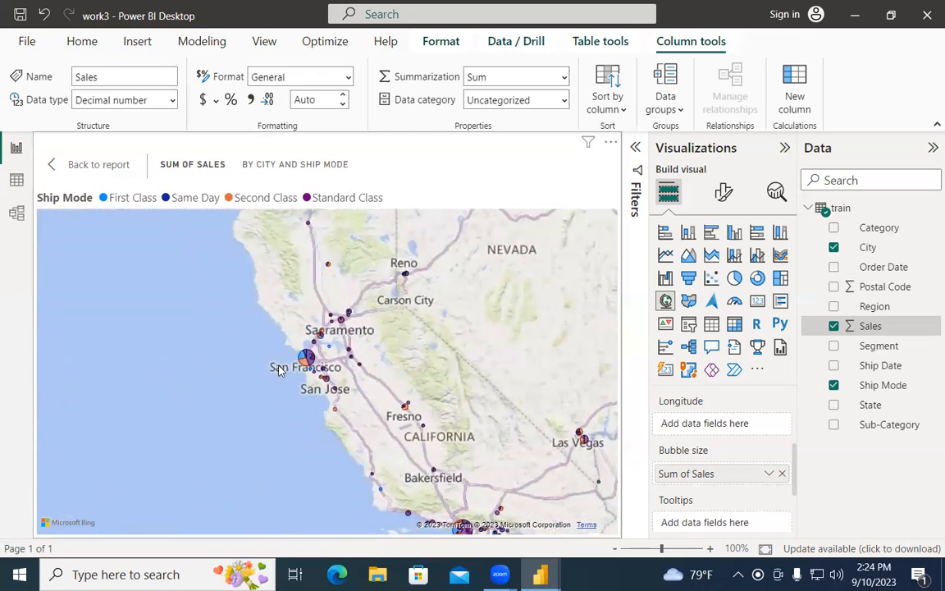
pyautogui.moveTo(311, 371); pyautogui.dragTo(361, 480)
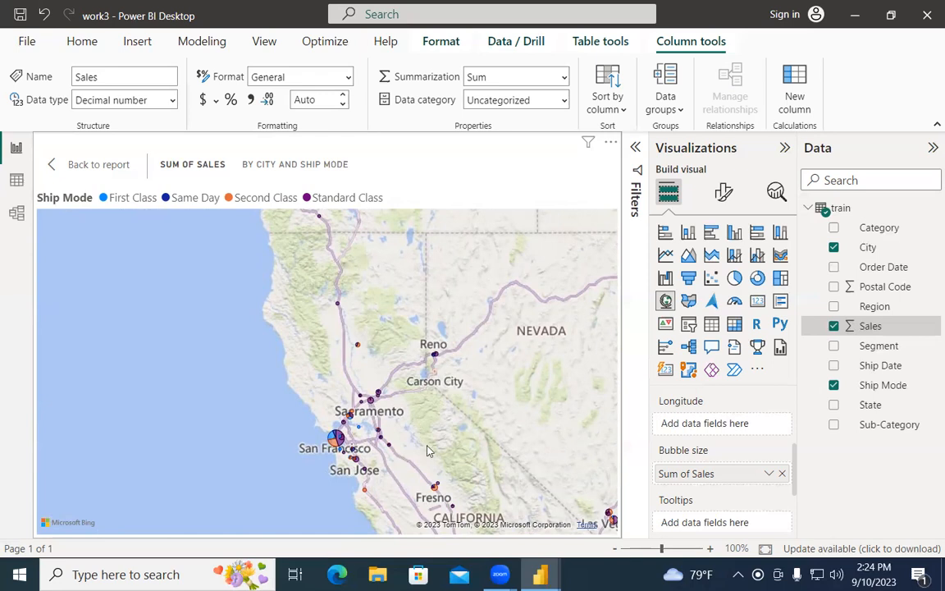
pyautogui.moveTo(429, 450); pyautogui.dragTo(445, 478)
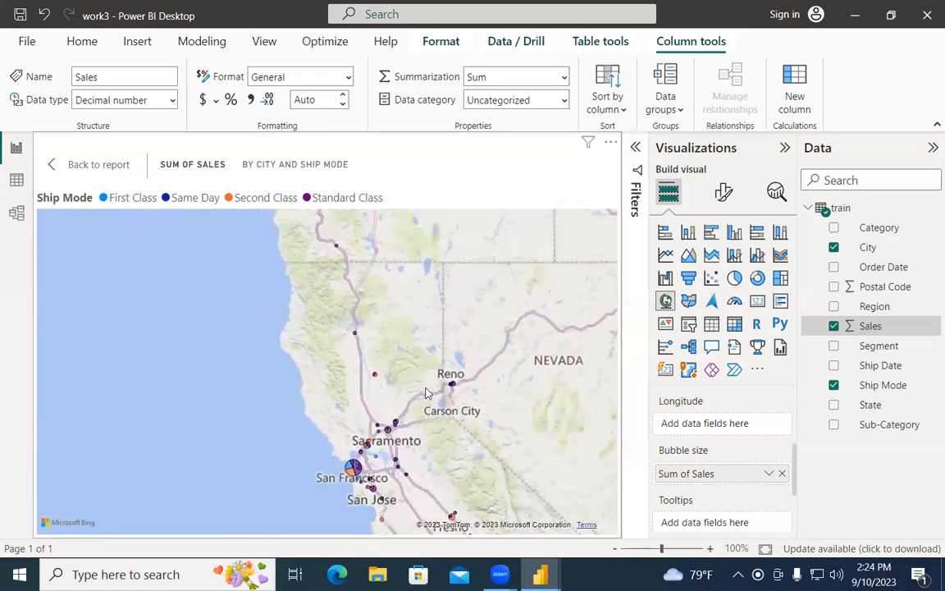
pyautogui.moveTo(388, 329); pyautogui.dragTo(398, 443)
pyautogui.moveTo(410, 279); pyautogui.dragTo(407, 481)
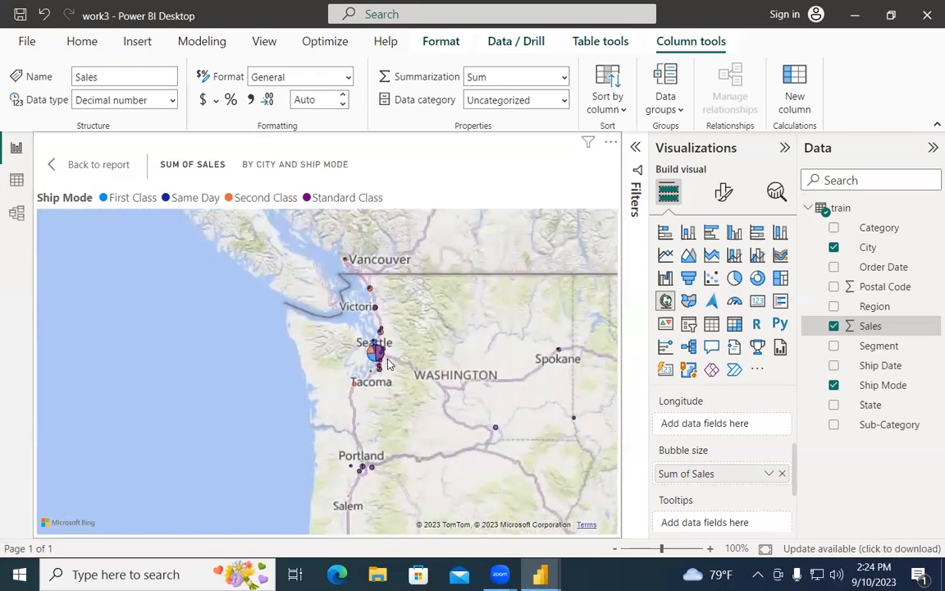
pyautogui.scroll(5, 389, 363)
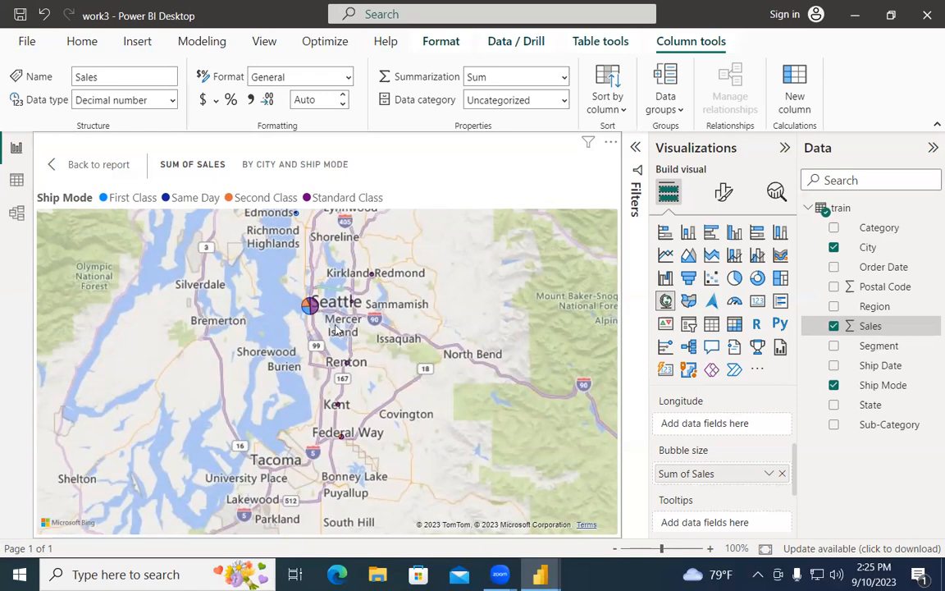
pyautogui.moveTo(312, 307)
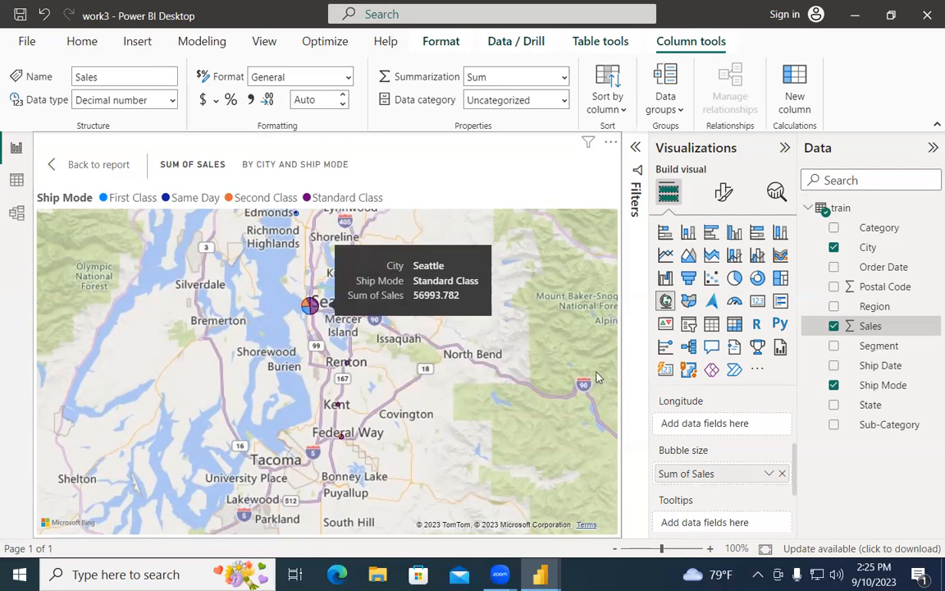
pyautogui.scroll(-3, 443, 377)
pyautogui.scroll(-5, 443, 378)
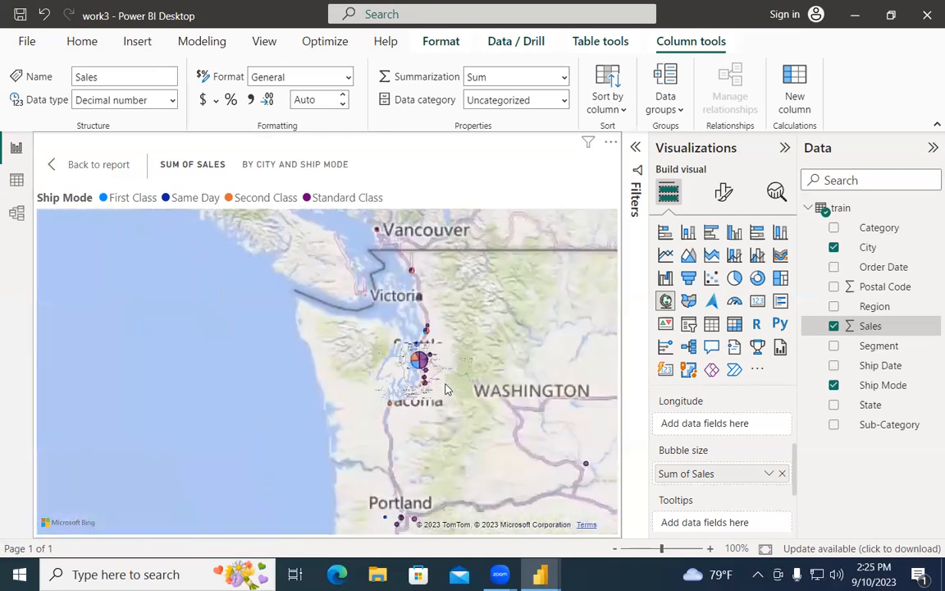
pyautogui.moveTo(540, 461); pyautogui.dragTo(316, 395)
pyautogui.scroll(5, 462, 394)
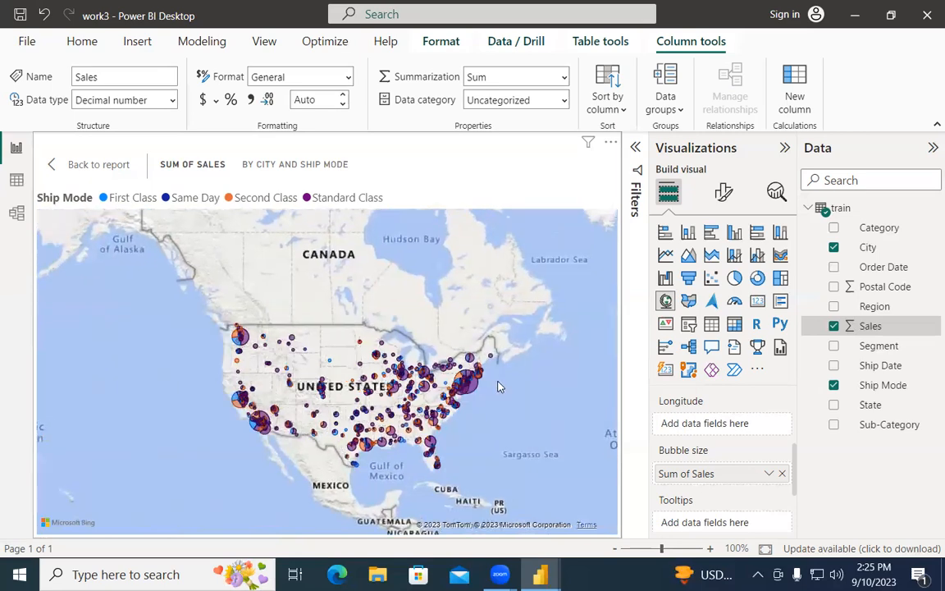
pyautogui.scroll(2, 390, 397)
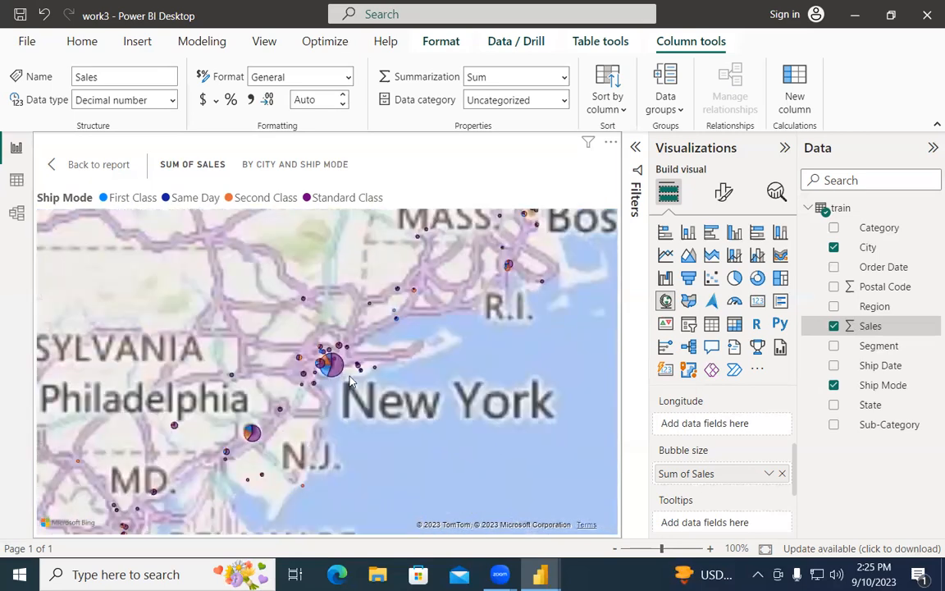
pyautogui.moveTo(329, 362)
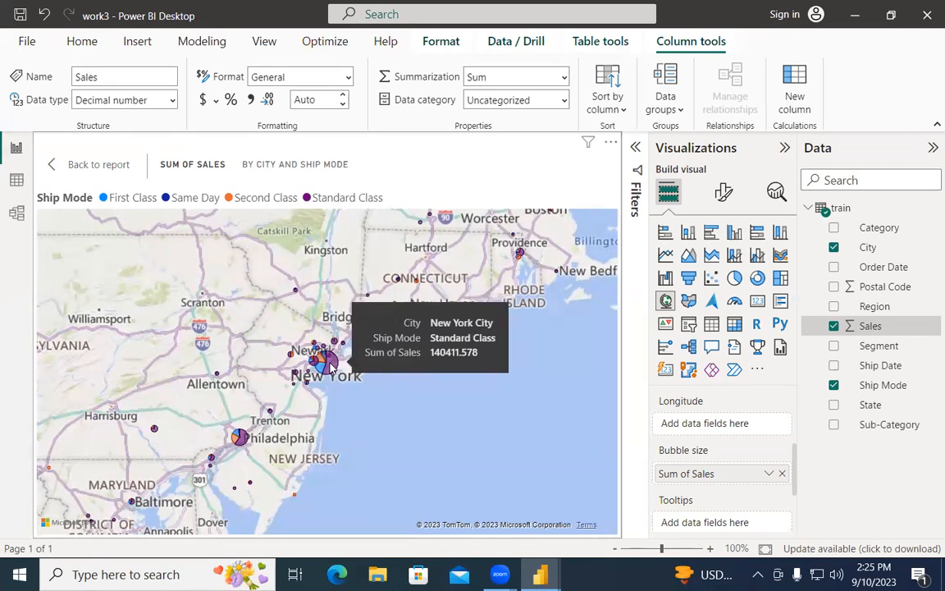
pyautogui.scroll(-1, 744, 429)
pyautogui.scroll(-1, 746, 430)
pyautogui.scroll(1, 745, 429)
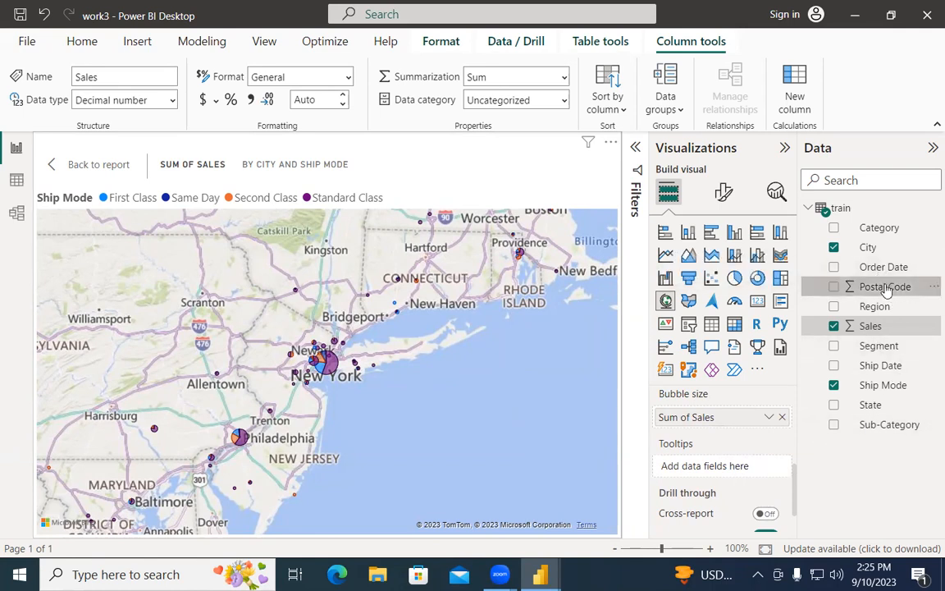
# Step: Add Region to the map's Tooltips, then remove it again
pyautogui.moveTo(881, 309); pyautogui.dragTo(735, 470)
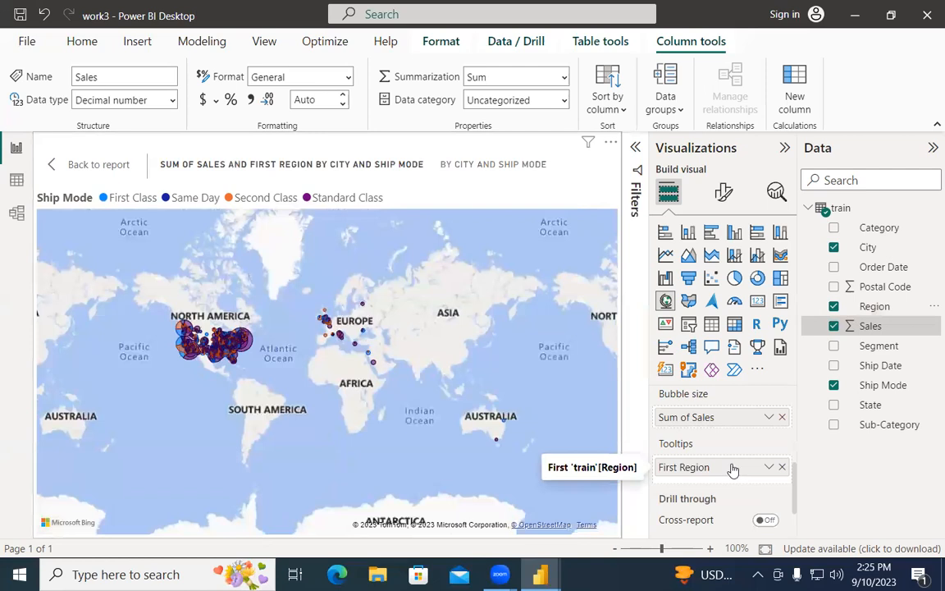
pyautogui.click(783, 468)
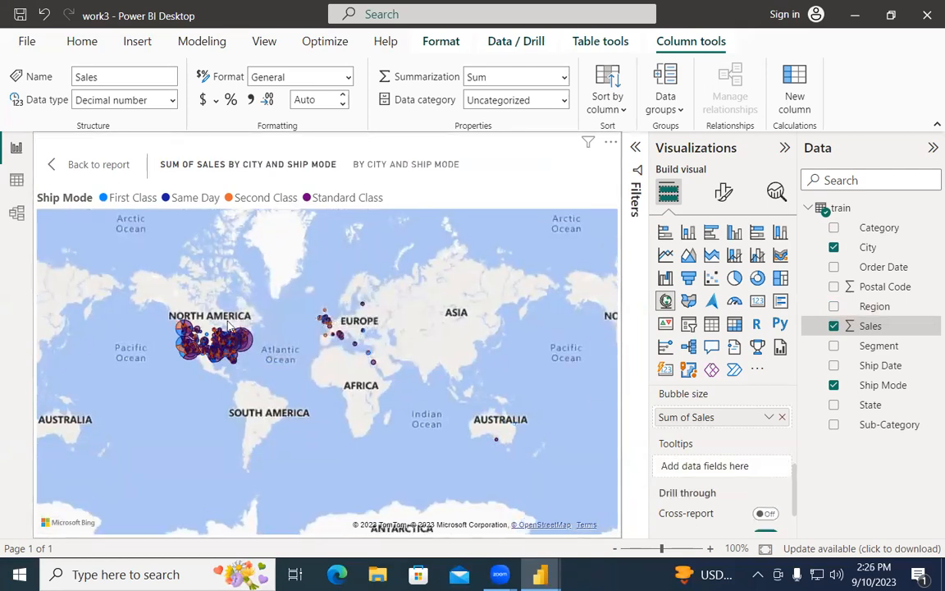
pyautogui.scroll(3, 191, 346)
pyautogui.scroll(3, 191, 346)
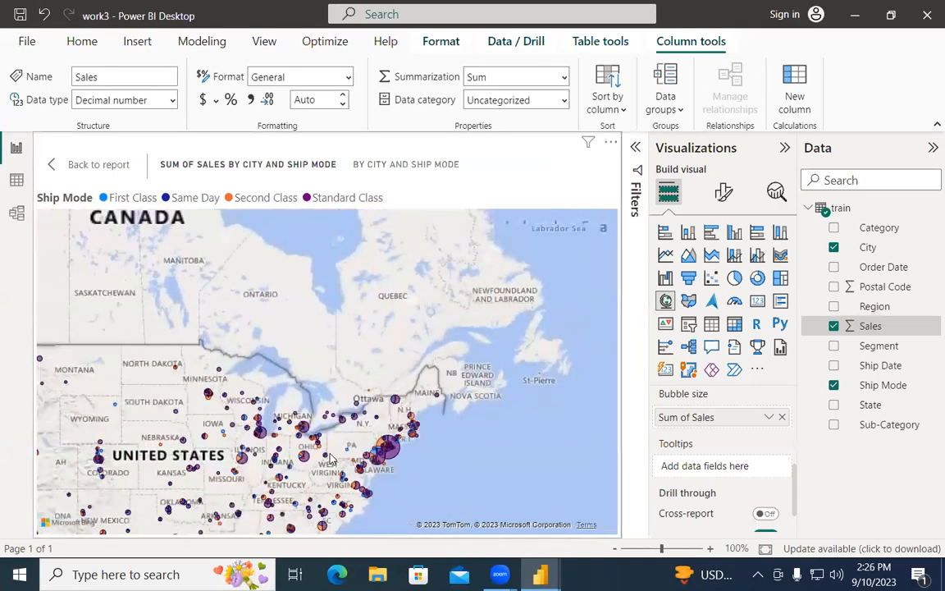
pyautogui.scroll(-2, 424, 487)
# Step: Pan and zoom the map to frame the whole United States
pyautogui.moveTo(424, 487); pyautogui.dragTo(498, 333)
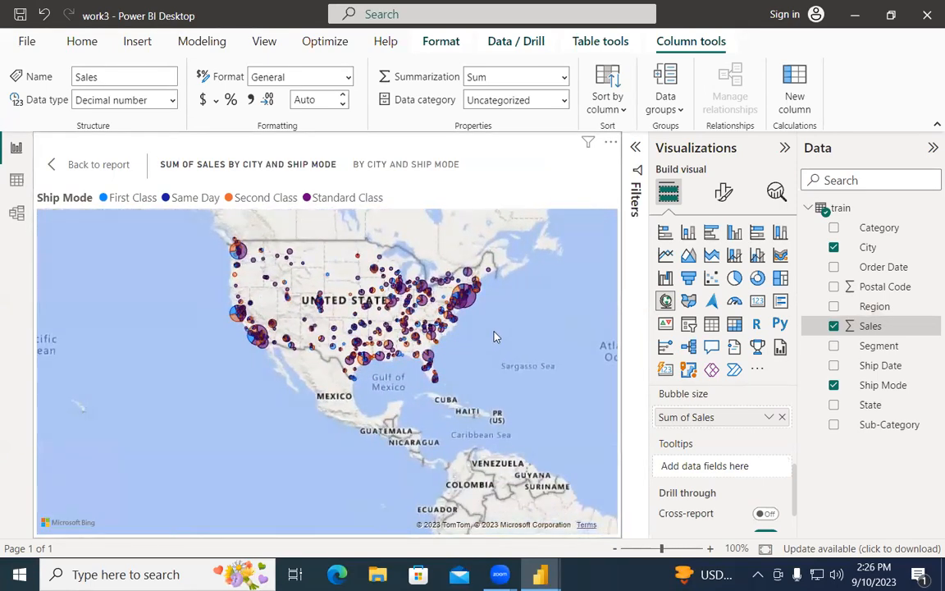
pyautogui.scroll(3, 501, 330)
pyautogui.scroll(-3, 496, 329)
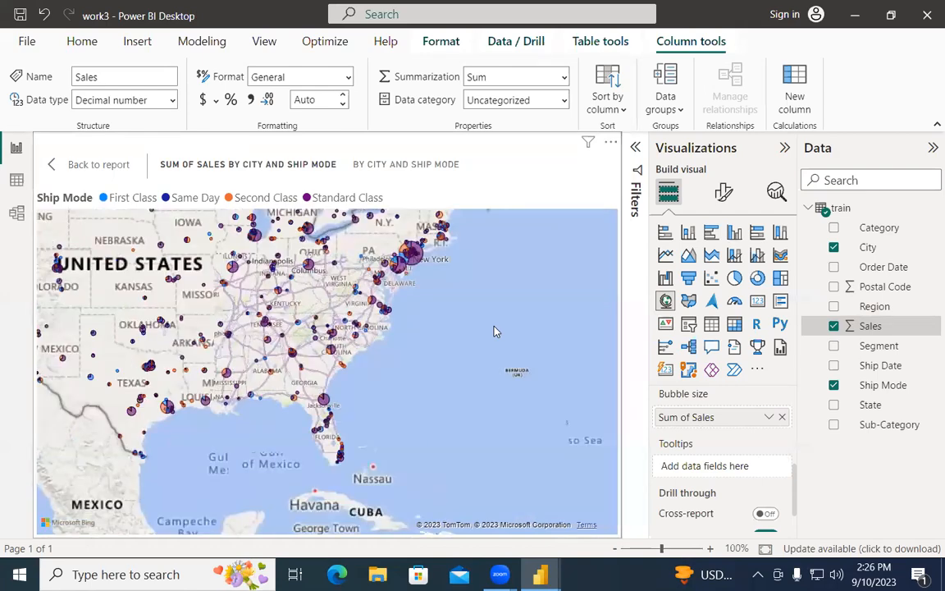
pyautogui.moveTo(473, 354); pyautogui.dragTo(474, 410)
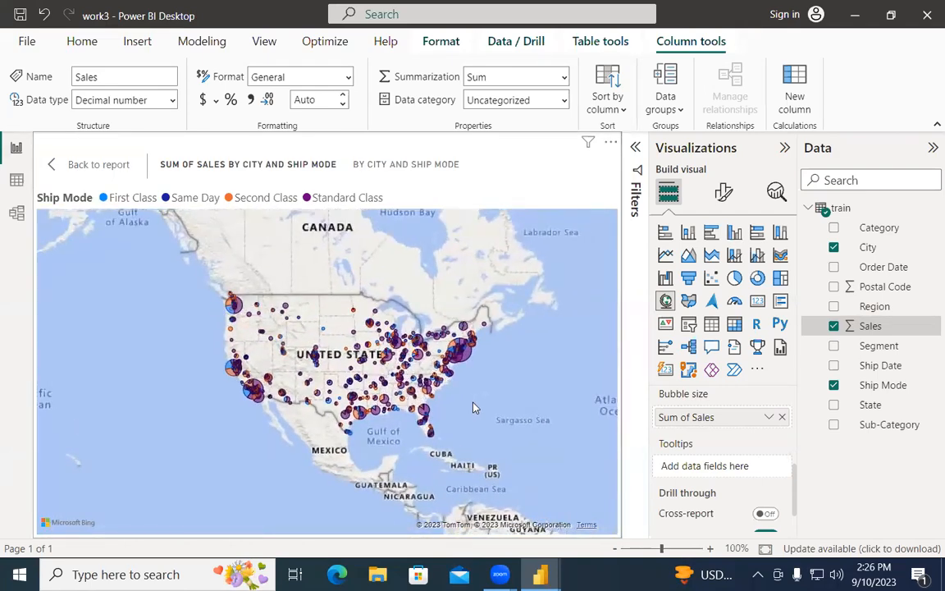
pyautogui.scroll(3, 486, 371)
pyautogui.scroll(-3, 485, 371)
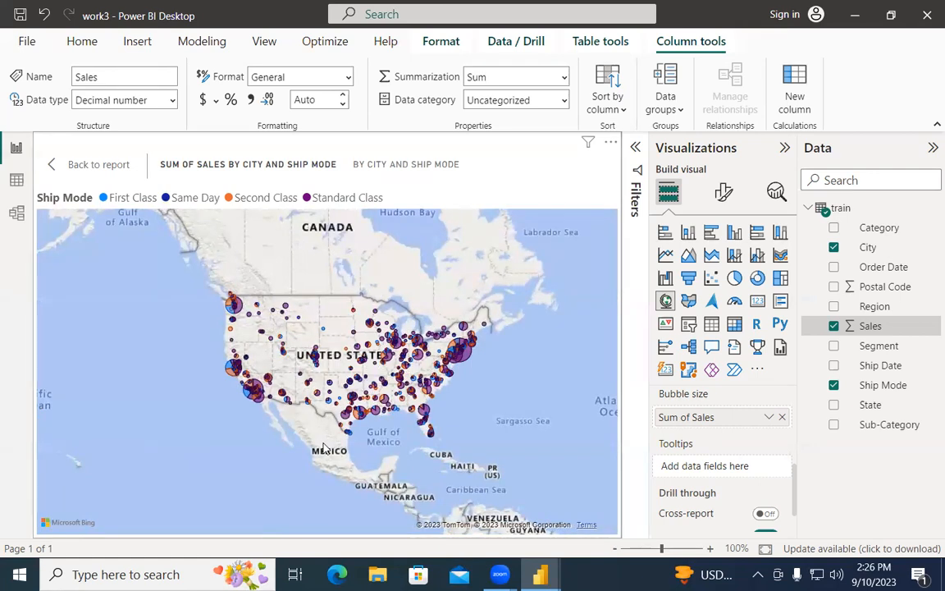
pyautogui.moveTo(354, 298)
pyautogui.mouseDown()
pyautogui.moveTo(312, 301)
pyautogui.moveTo(296, 345)
pyautogui.moveTo(382, 373)
pyautogui.moveTo(355, 310)
pyautogui.mouseUp()
pyautogui.moveTo(376, 382)
pyautogui.mouseDown()
pyautogui.moveTo(324, 387)
pyautogui.moveTo(320, 415)
pyautogui.moveTo(349, 430)
pyautogui.moveTo(377, 407)
pyautogui.mouseUp()
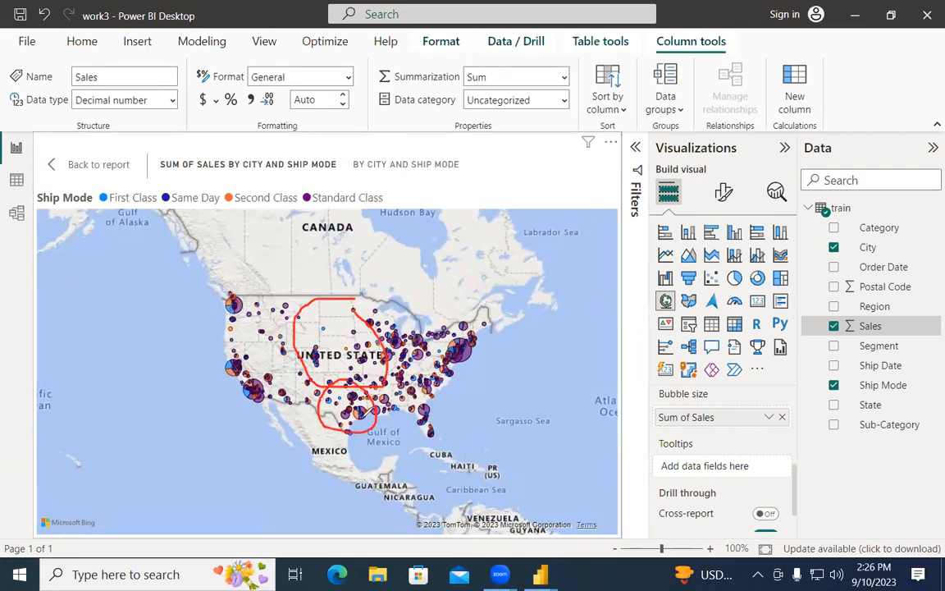
pyautogui.moveTo(378, 435)
pyautogui.mouseDown()
pyautogui.moveTo(389, 447)
pyautogui.moveTo(396, 436)
pyautogui.mouseUp()
pyautogui.moveTo(239, 280)
pyautogui.mouseDown()
pyautogui.moveTo(227, 257)
pyautogui.moveTo(195, 291)
pyautogui.moveTo(220, 365)
pyautogui.moveTo(238, 322)
pyautogui.mouseUp()
pyautogui.moveTo(262, 359)
pyautogui.mouseDown()
pyautogui.moveTo(255, 328)
pyautogui.moveTo(269, 297)
pyautogui.mouseUp()
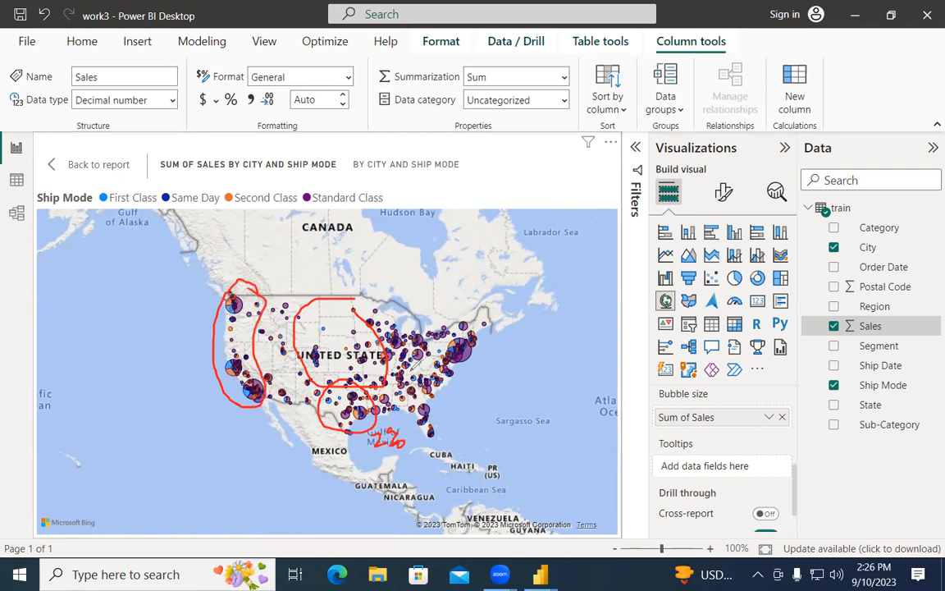
pyautogui.moveTo(498, 304)
pyautogui.mouseDown()
pyautogui.moveTo(465, 328)
pyautogui.moveTo(416, 427)
pyautogui.moveTo(505, 318)
pyautogui.mouseUp()
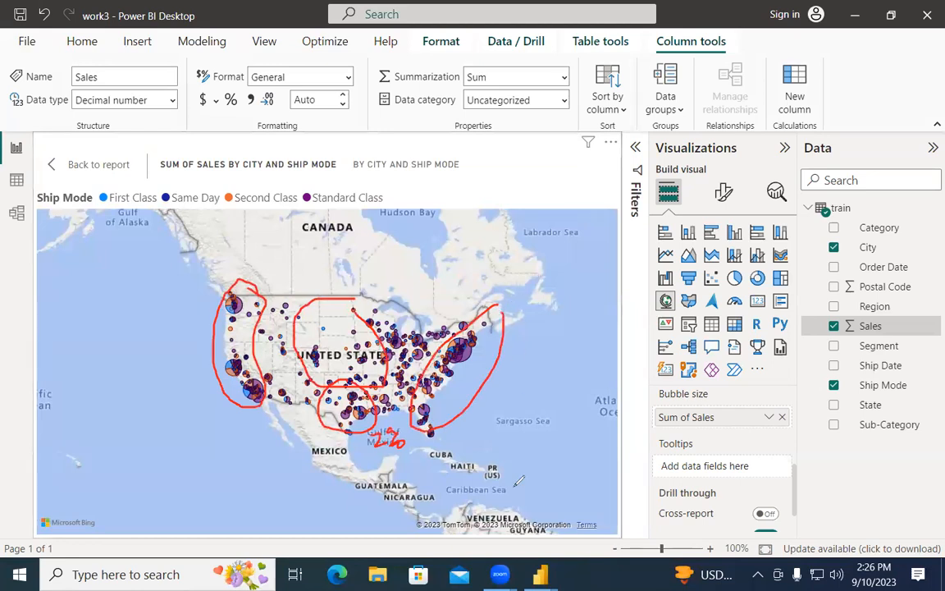
pyautogui.moveTo(247, 287); pyautogui.dragTo(275, 435)
pyautogui.moveTo(435, 324); pyautogui.dragTo(407, 404)
pyautogui.moveTo(461, 387)
pyautogui.mouseDown()
pyautogui.moveTo(321, 389)
pyautogui.moveTo(378, 434)
pyautogui.mouseUp()
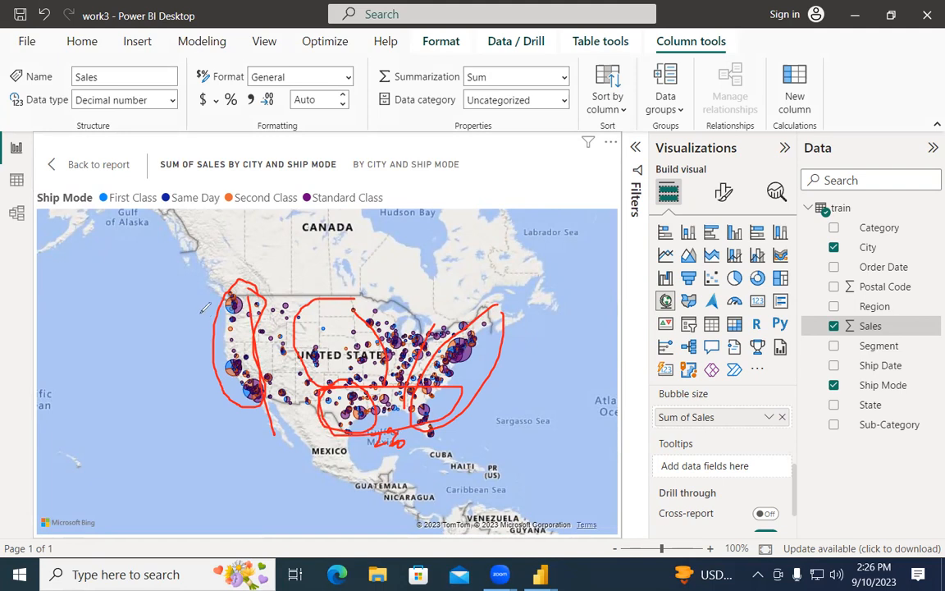
pyautogui.moveTo(259, 365); pyautogui.dragTo(215, 292)
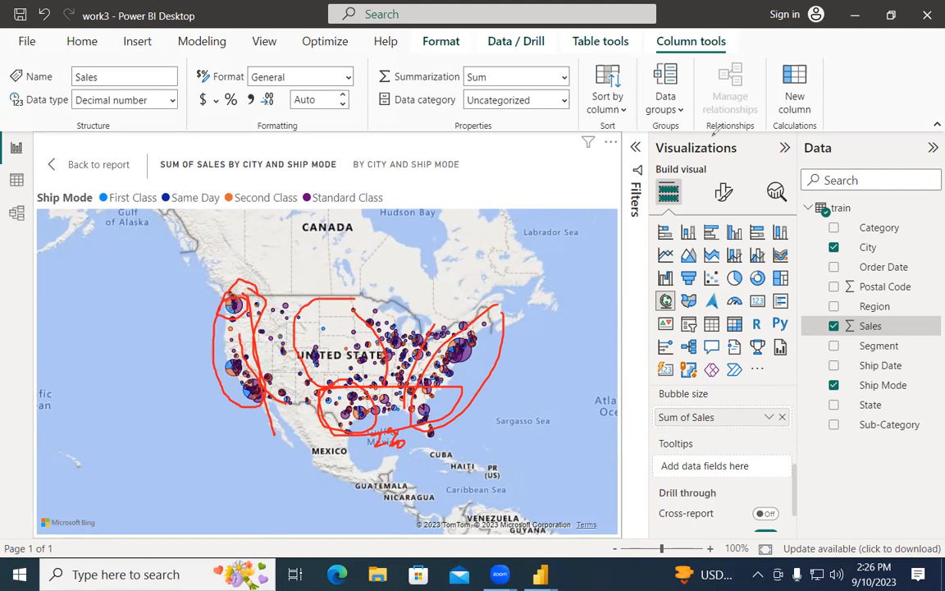
pyautogui.press('Escape')
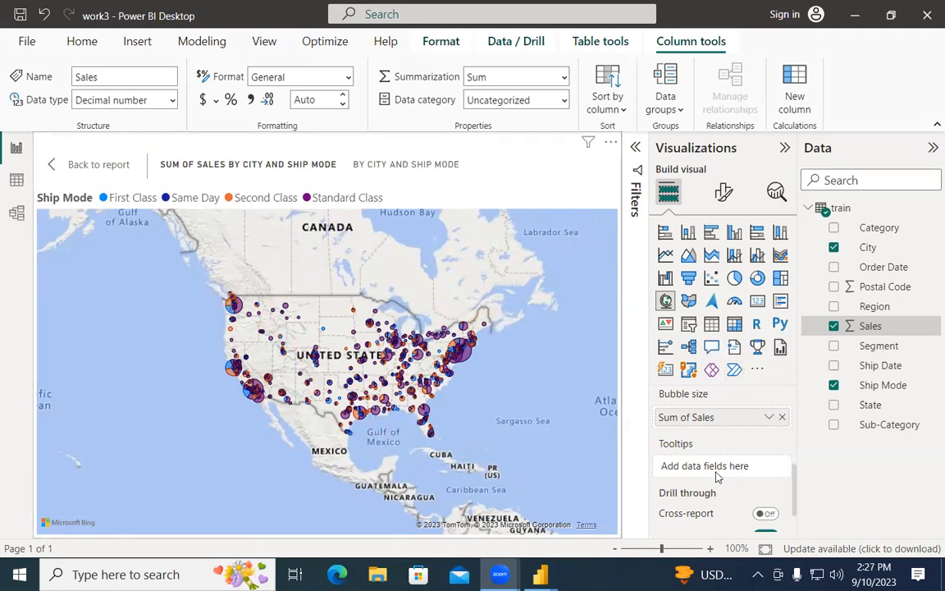
pyautogui.scroll(2, 755, 474)
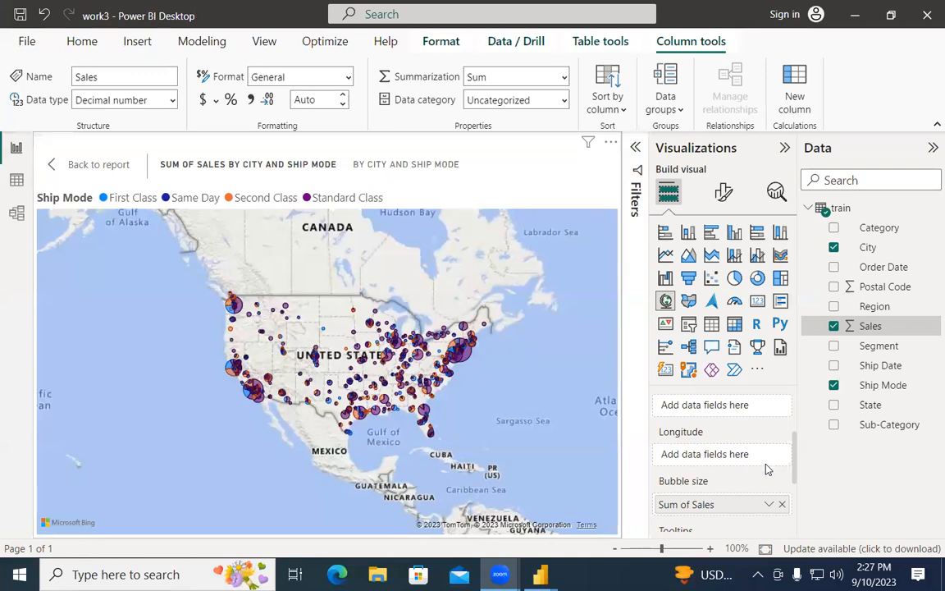
pyautogui.scroll(1, 702, 458)
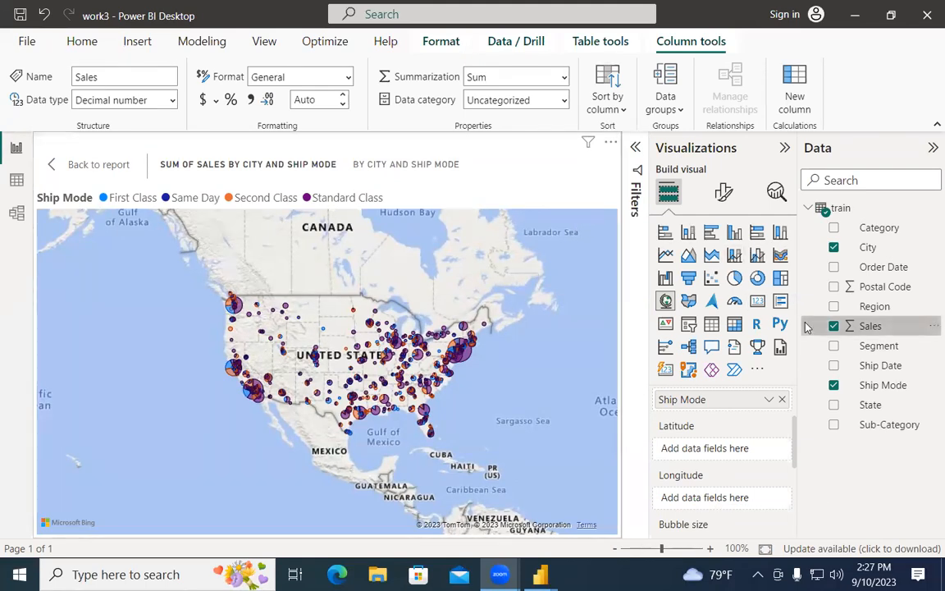
# Step: Convert the visual to a Filled map and remove Ship Mode from its Legend
pyautogui.click(690, 302)
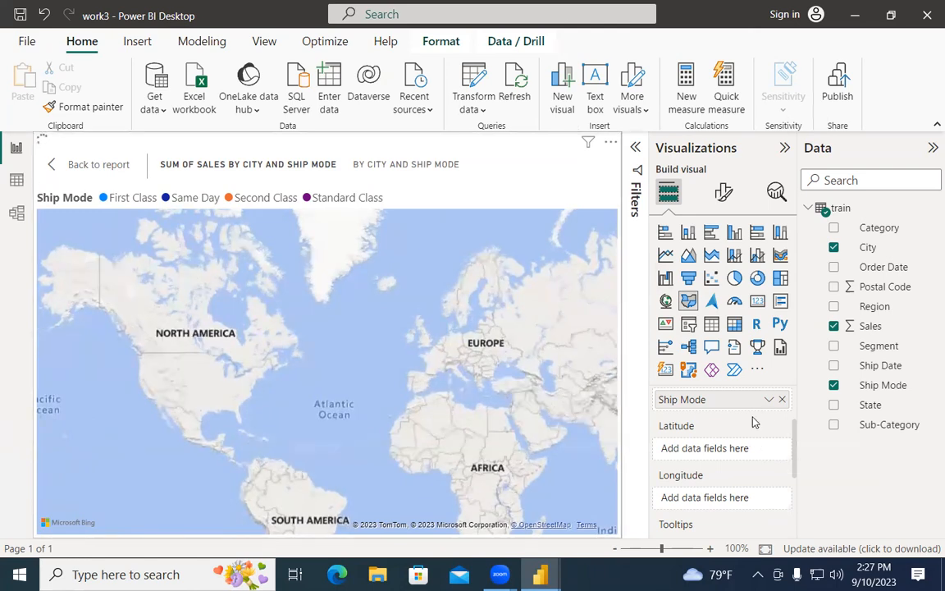
pyautogui.scroll(-2, 403, 381)
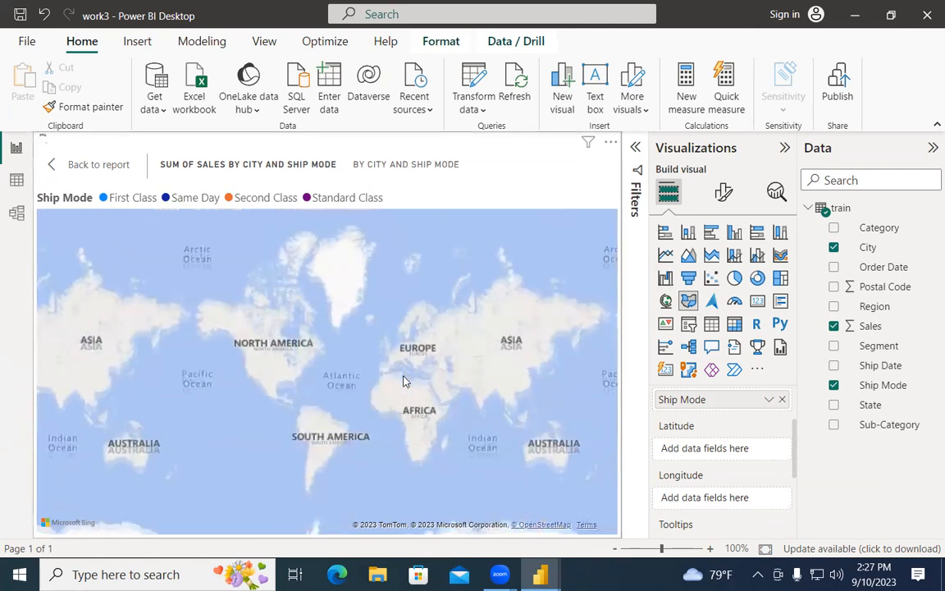
pyautogui.scroll(3, 403, 380)
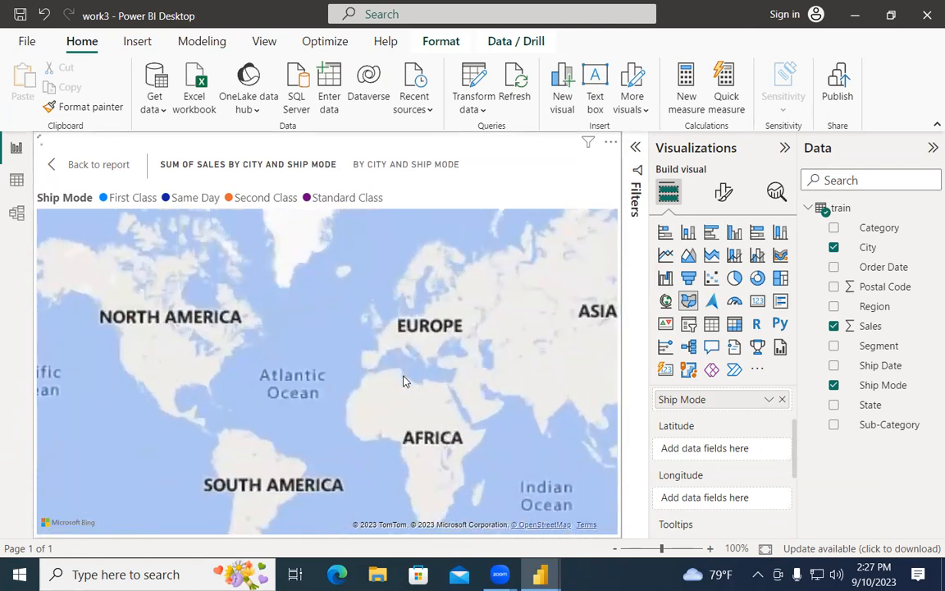
pyautogui.scroll(-3, 403, 381)
pyautogui.scroll(2, 403, 381)
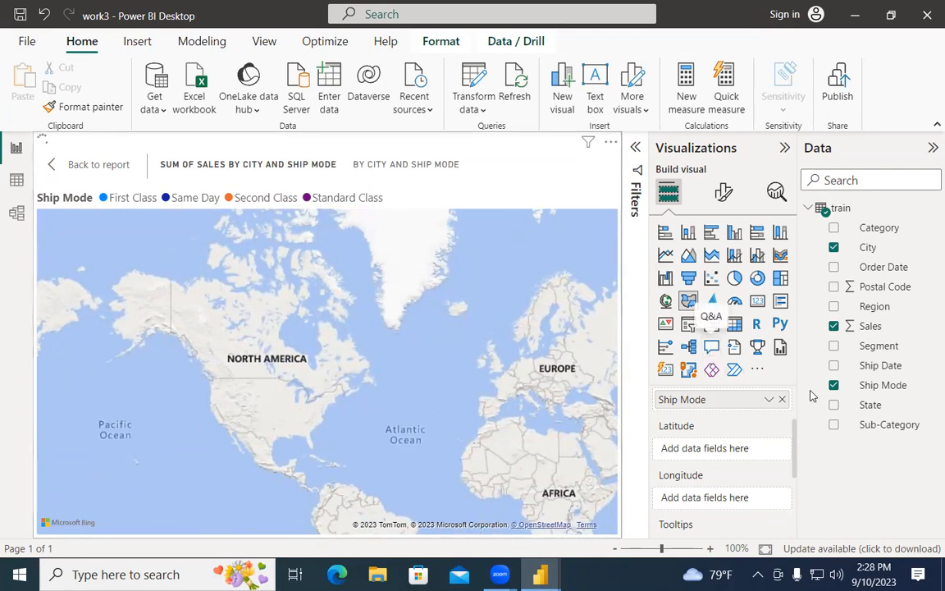
pyautogui.click(783, 400)
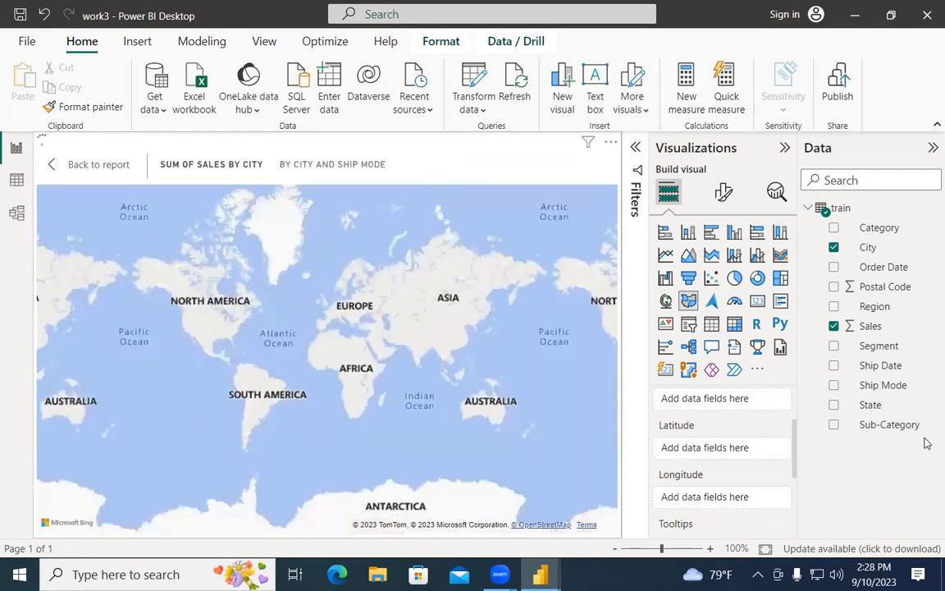
pyautogui.scroll(2, 722, 419)
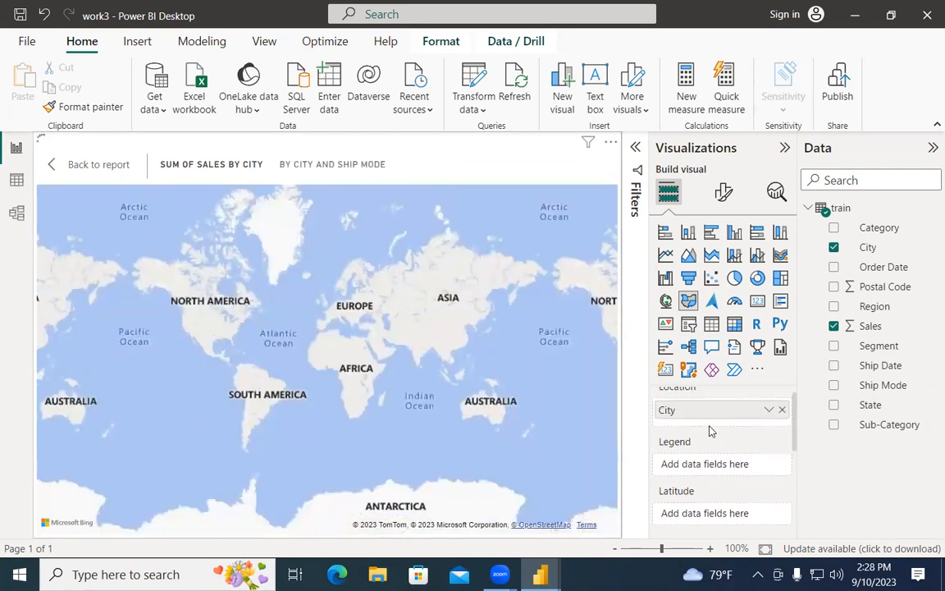
pyautogui.scroll(1, 711, 430)
pyautogui.click(782, 421)
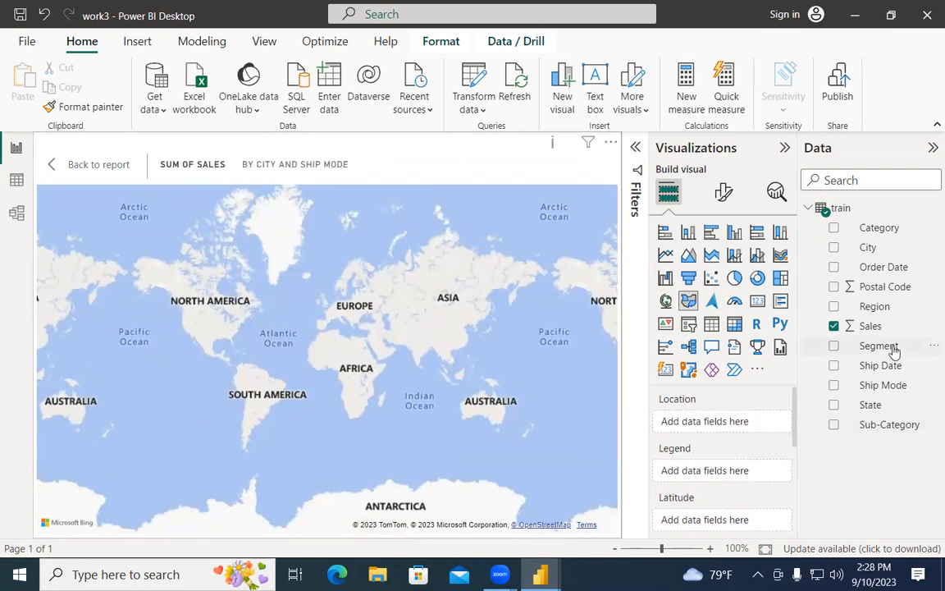
pyautogui.moveTo(880, 251); pyautogui.dragTo(711, 424)
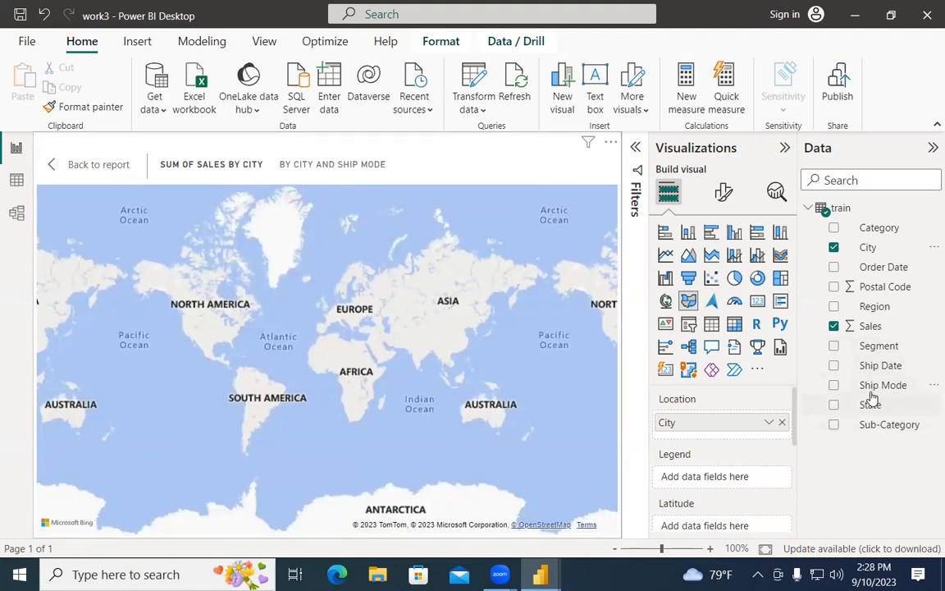
pyautogui.moveTo(871, 386); pyautogui.dragTo(729, 477)
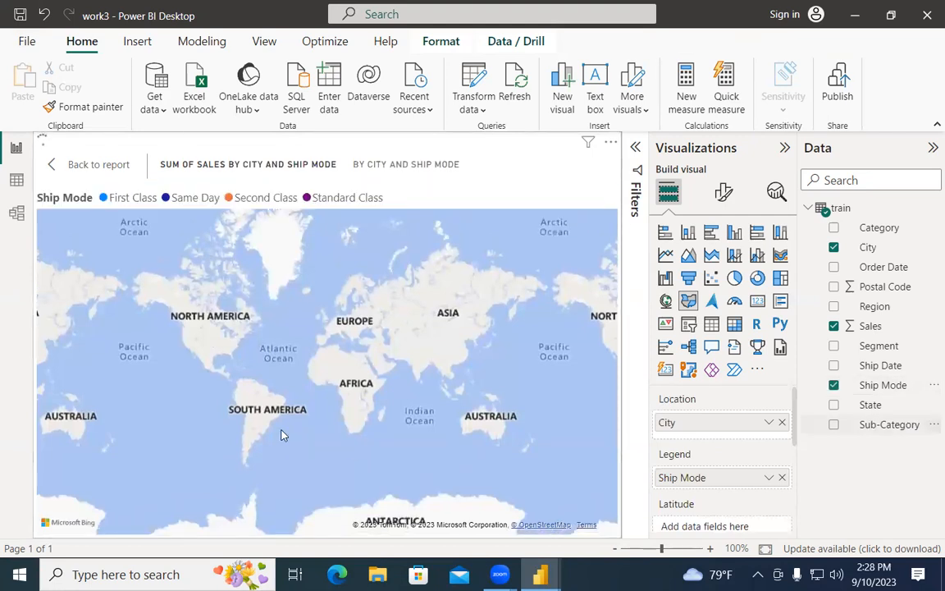
# Step: Switch the visual to a Map and back to a Filled map, then review the field wells
pyautogui.click(666, 302)
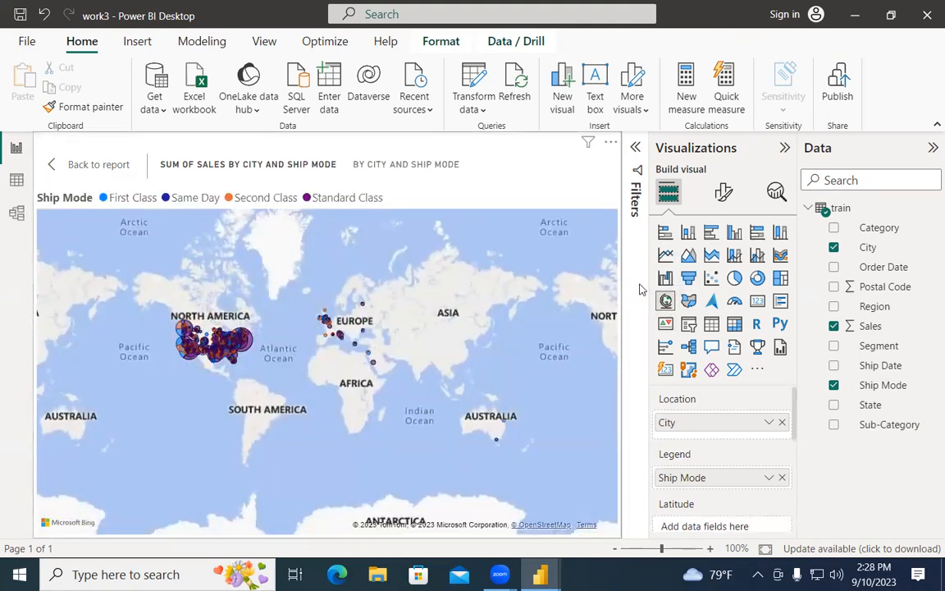
pyautogui.click(688, 301)
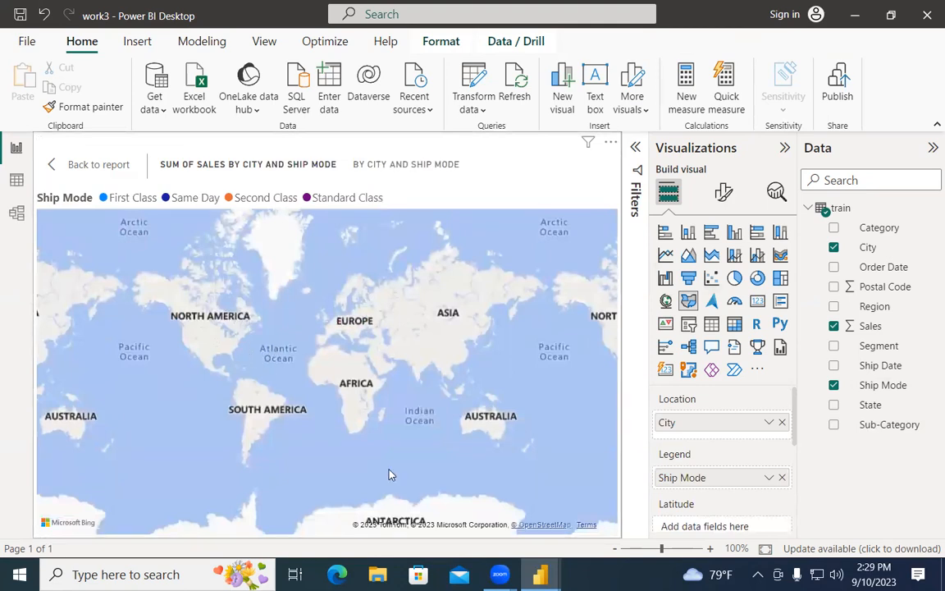
pyautogui.scroll(-5, 722, 460)
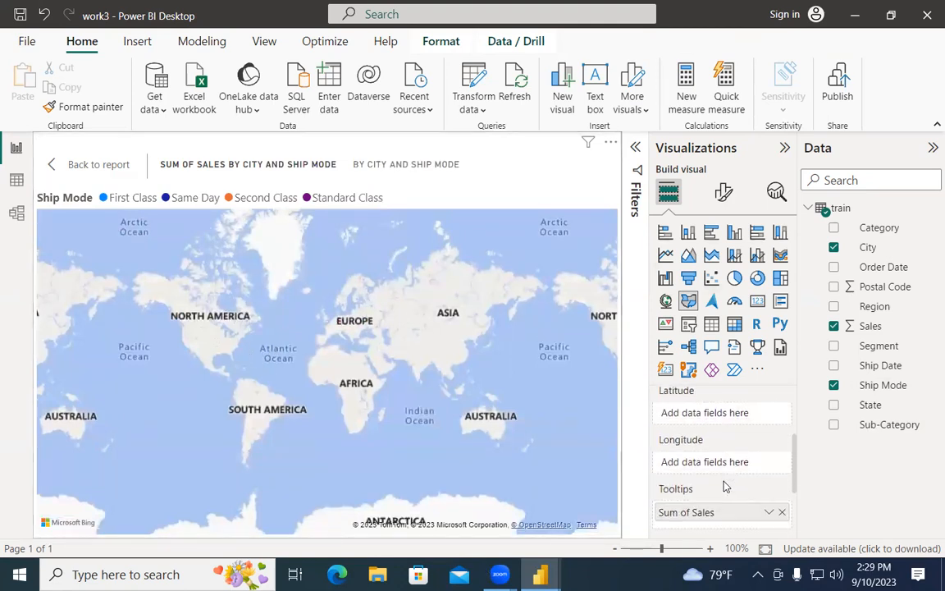
pyautogui.scroll(-1, 724, 487)
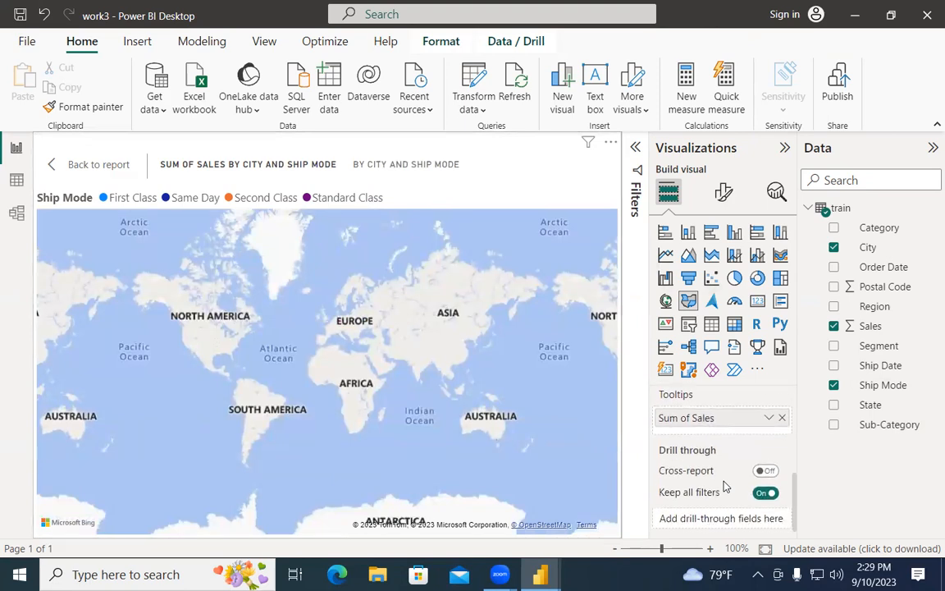
pyautogui.scroll(1, 723, 486)
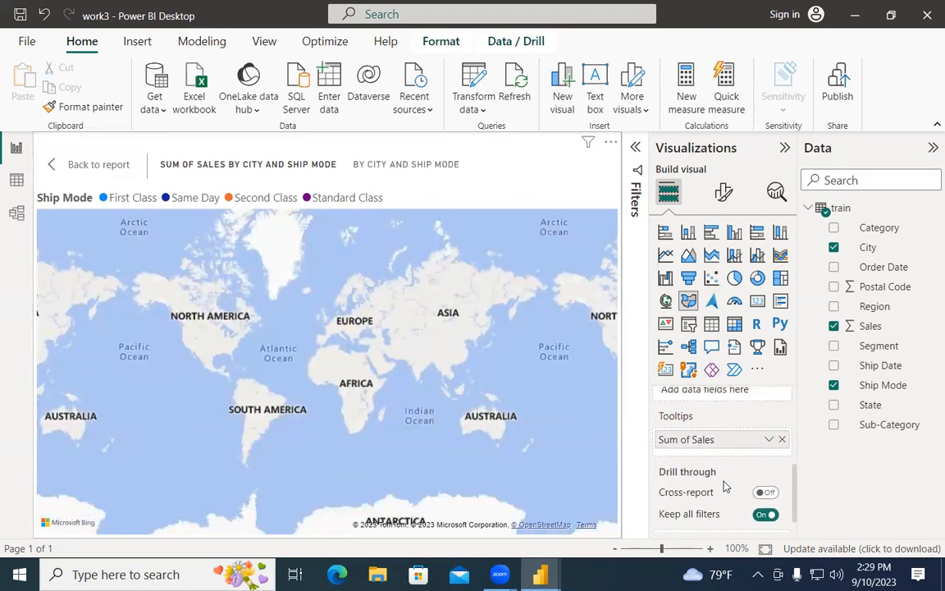
pyautogui.scroll(4, 722, 480)
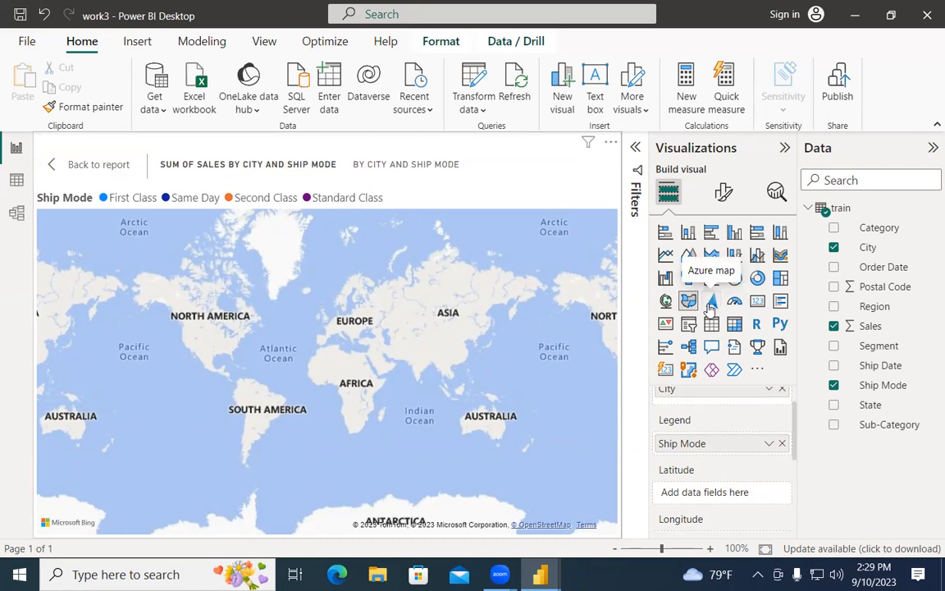
# Step: Try Azure map and Gauge visuals, keep Azure map, and minimize the work3 window
pyautogui.click(711, 304)
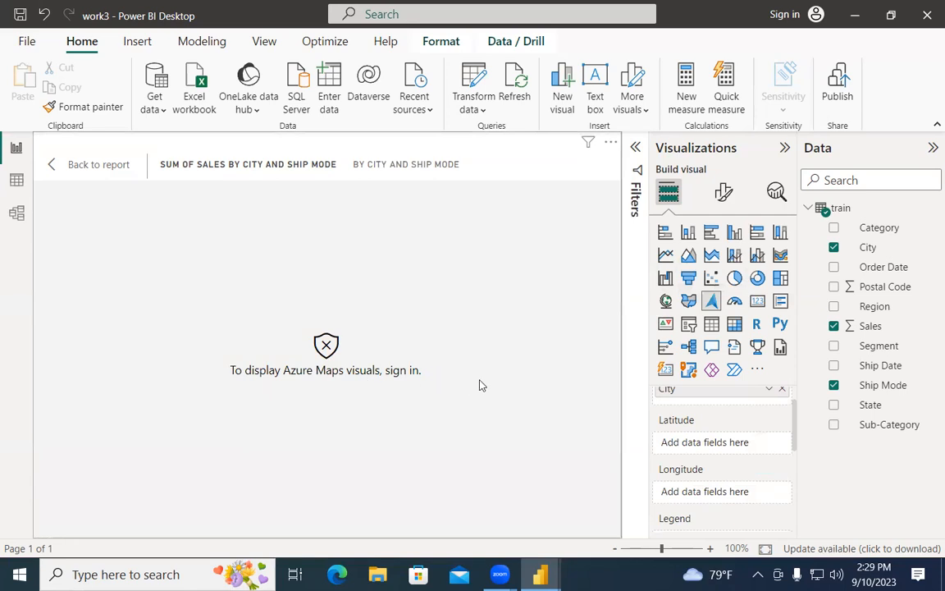
pyautogui.click(734, 303)
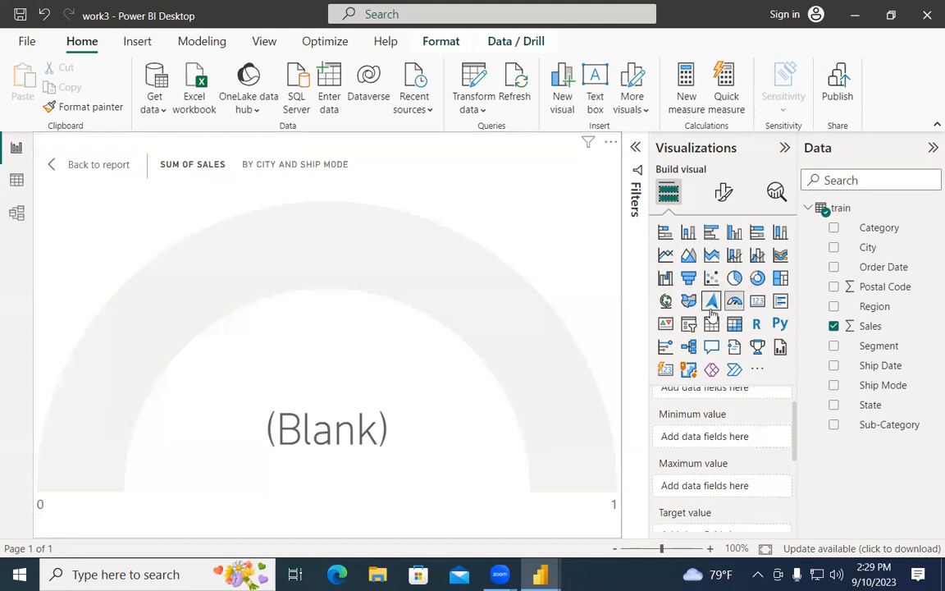
pyautogui.click(712, 303)
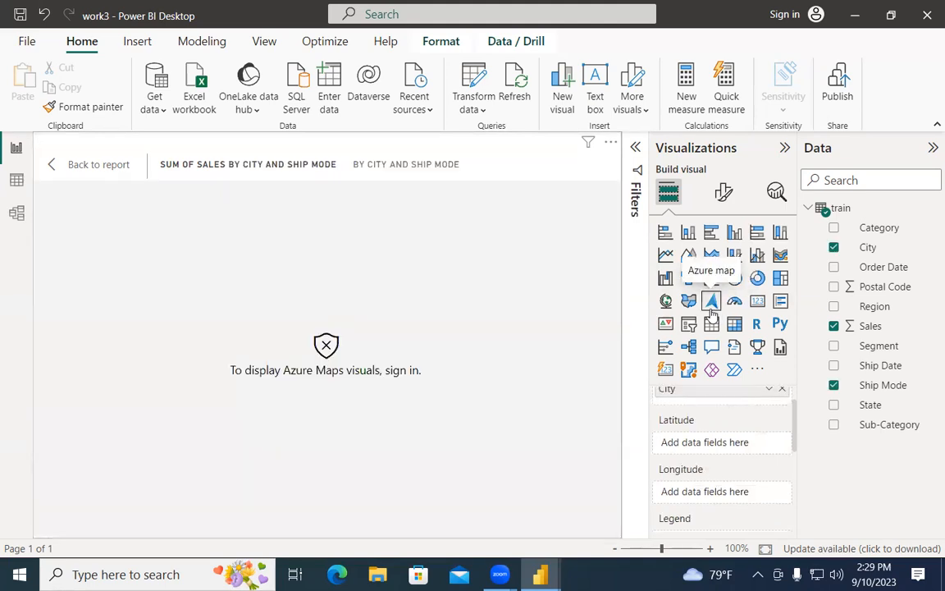
pyautogui.click(853, 14)
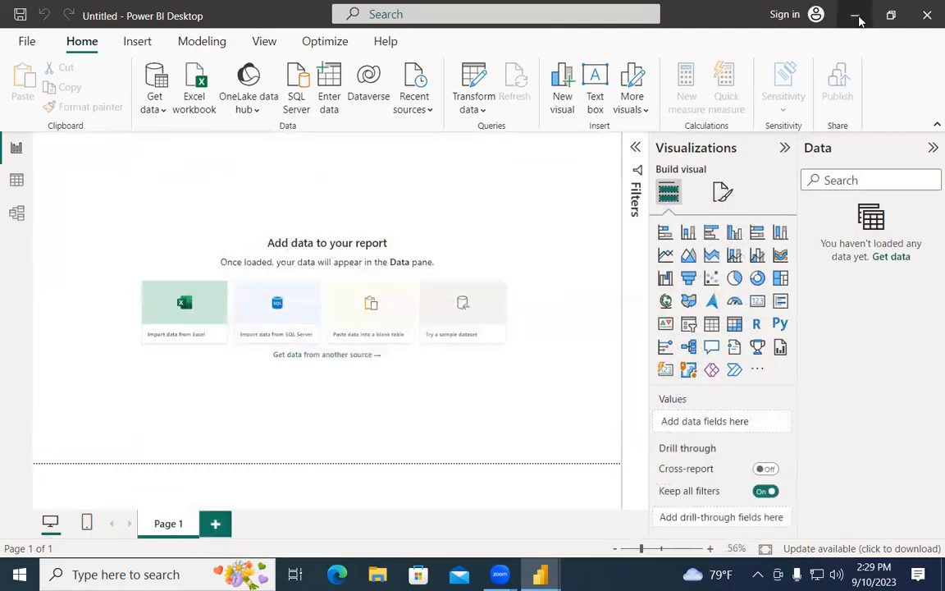
# Step: Minimize the untitled report and launch Google Chrome with a profile
pyautogui.click(854, 15)
pyautogui.click(123, 574)
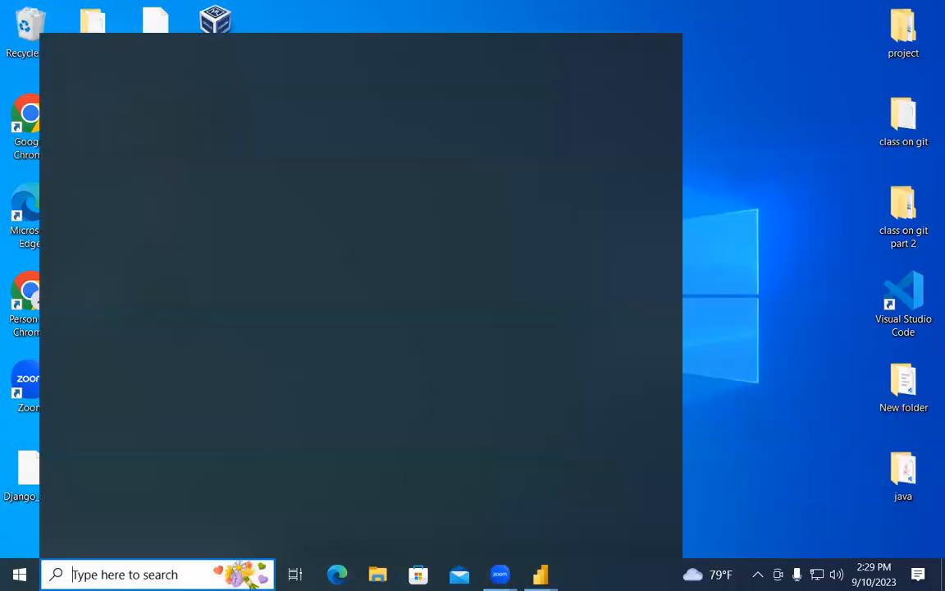
pyautogui.write('chrome')
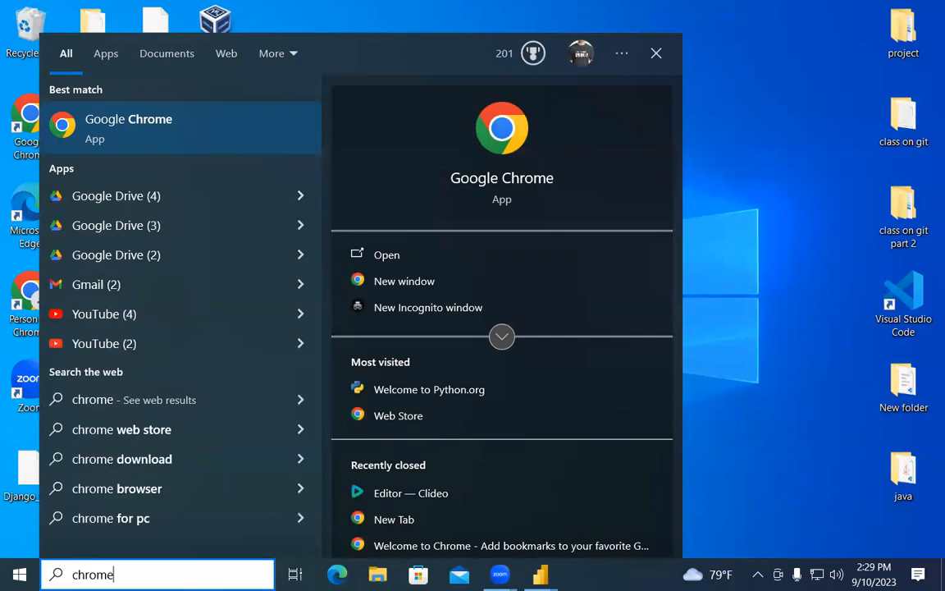
pyautogui.press('Return')
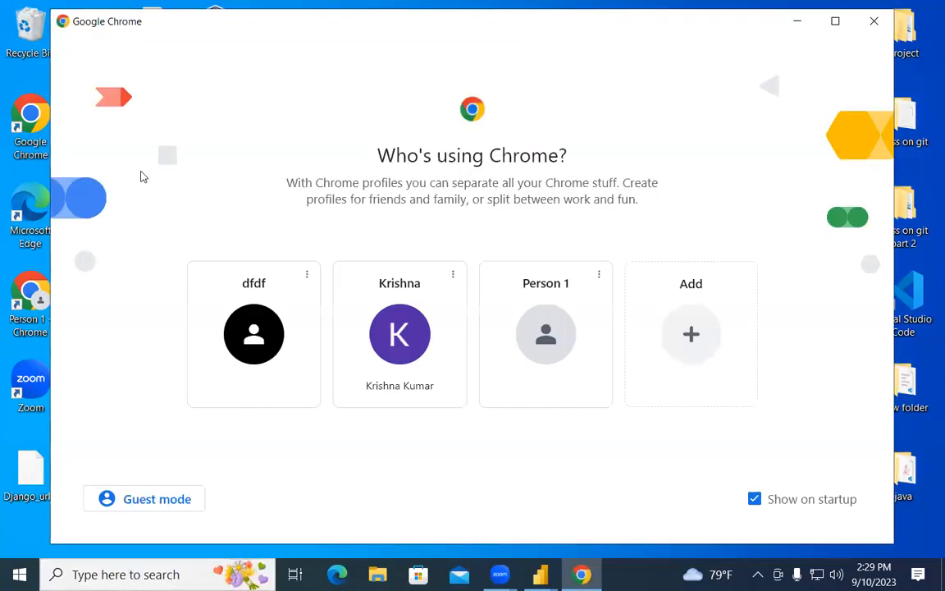
pyautogui.click(252, 361)
# Step: Search Google for 'azure map' from the address bar
pyautogui.click(331, 67)
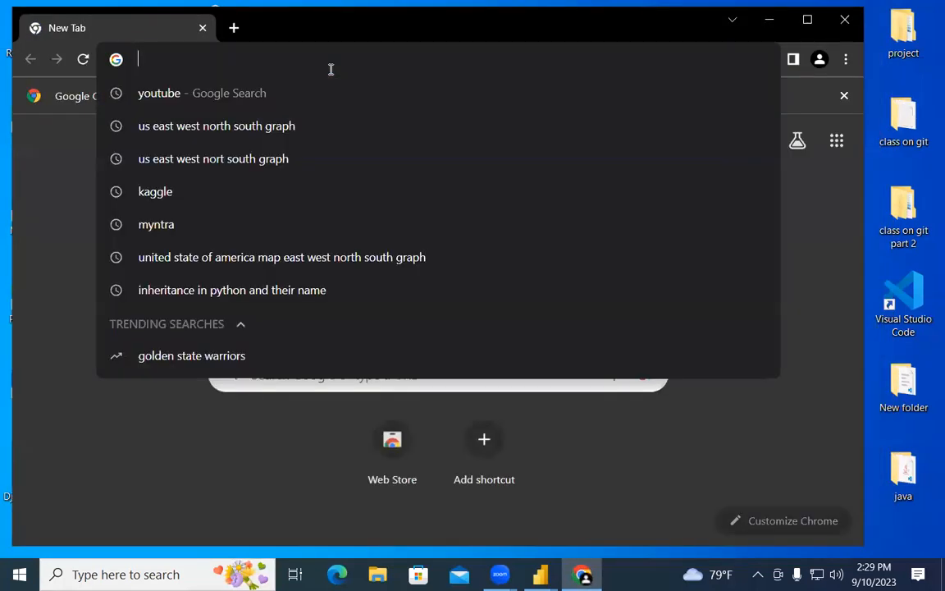
pyautogui.write('z')
pyautogui.press('BackSpace')
pyautogui.write('az')
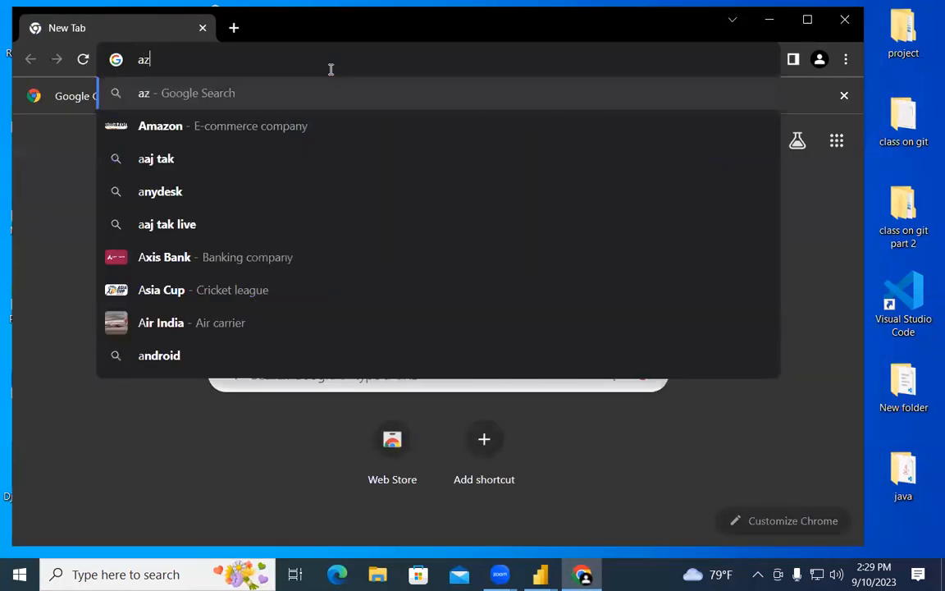
pyautogui.write('ure map')
pyautogui.press('Return')
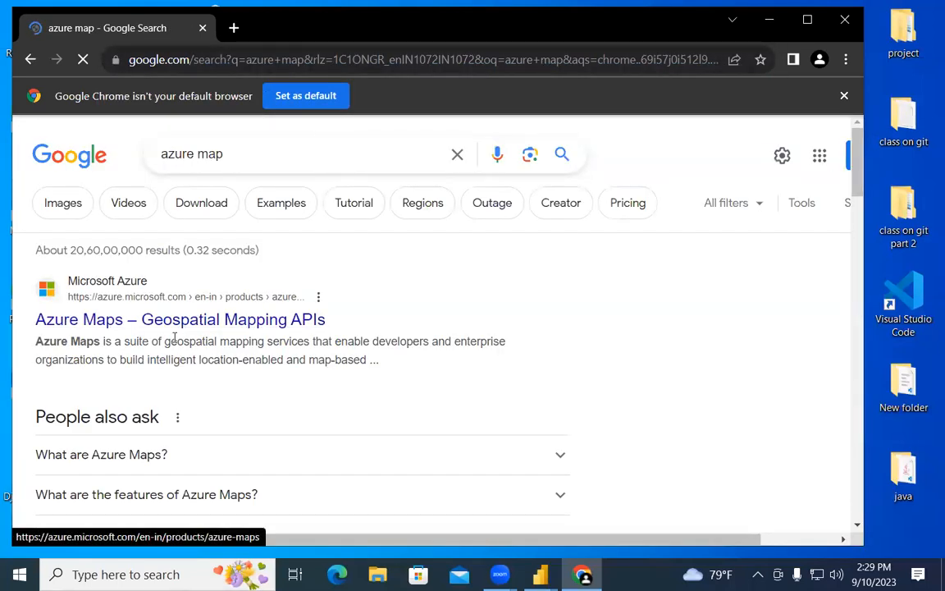
# Step: Open the Azure Maps product page and dismiss the Microsoft survey prompt
pyautogui.click(220, 321)
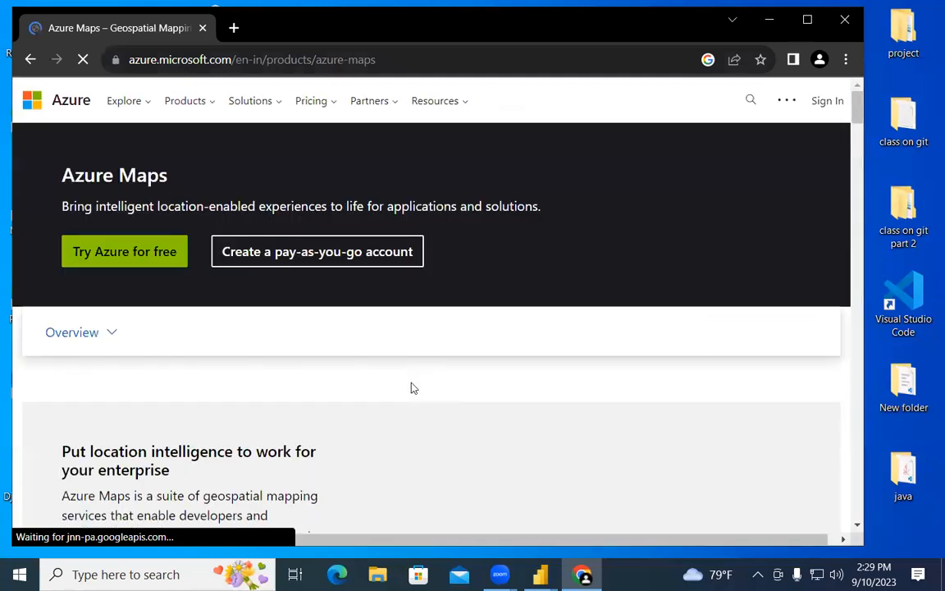
pyautogui.scroll(-10, 413, 388)
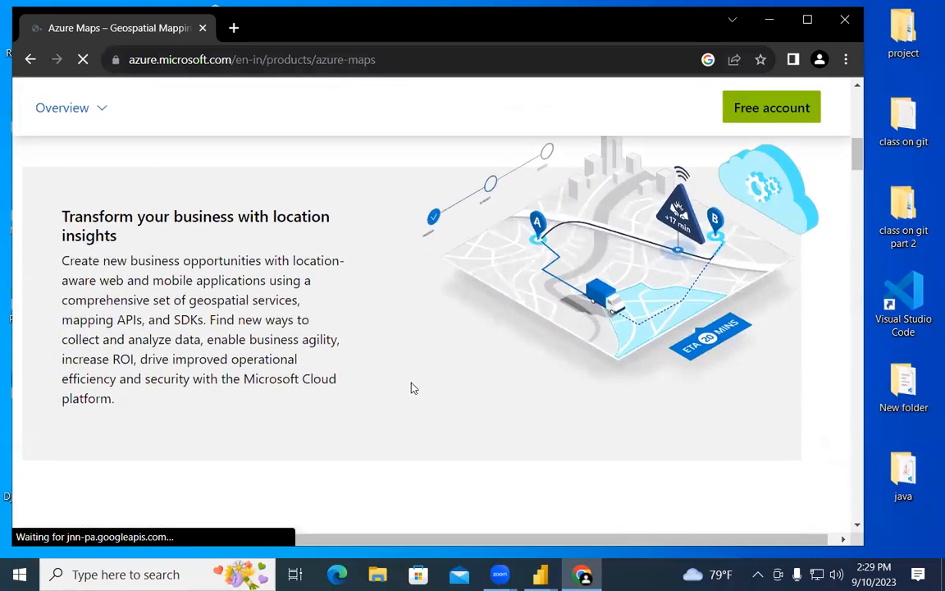
pyautogui.scroll(-3, 413, 386)
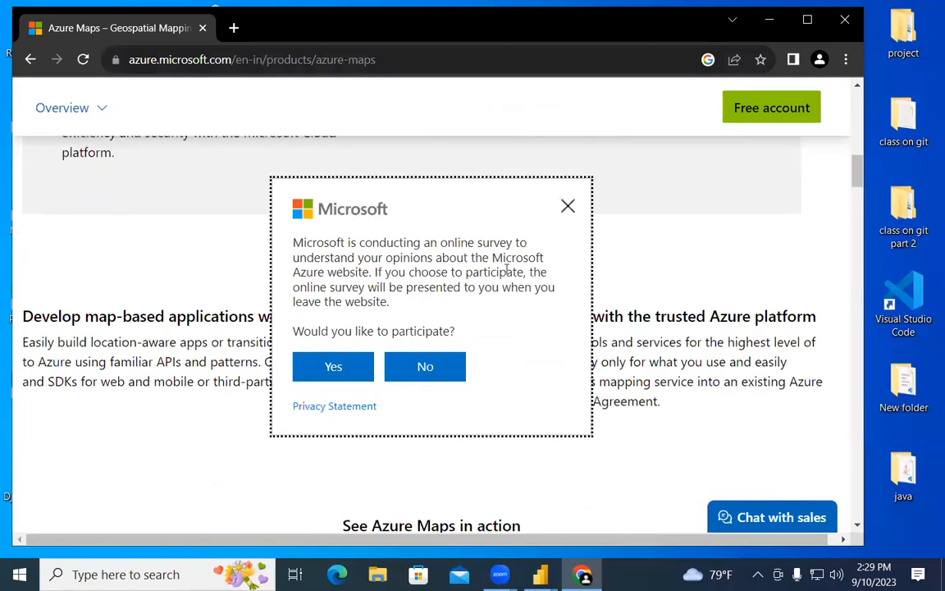
pyautogui.click(567, 207)
pyautogui.scroll(-3, 329, 387)
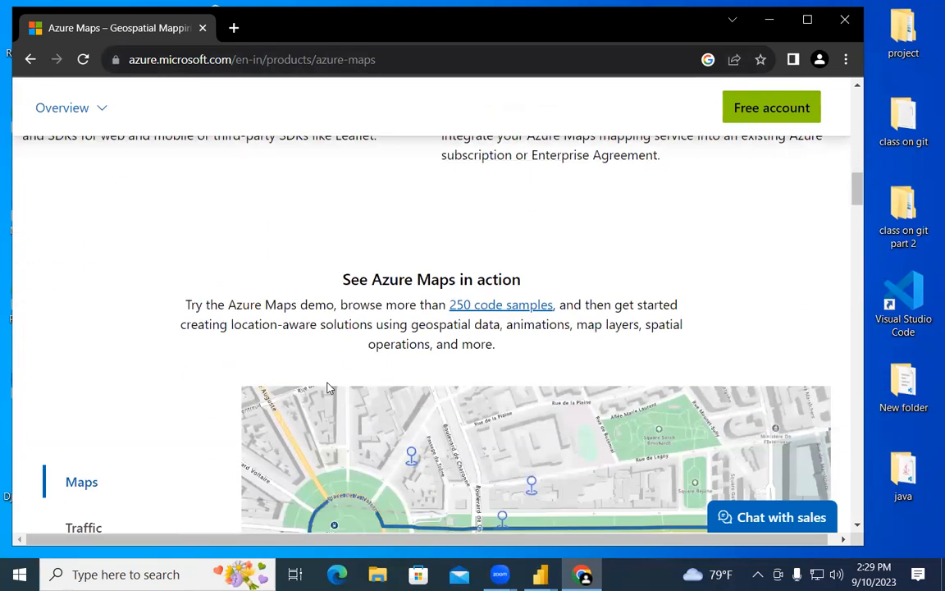
pyautogui.scroll(-3, 328, 387)
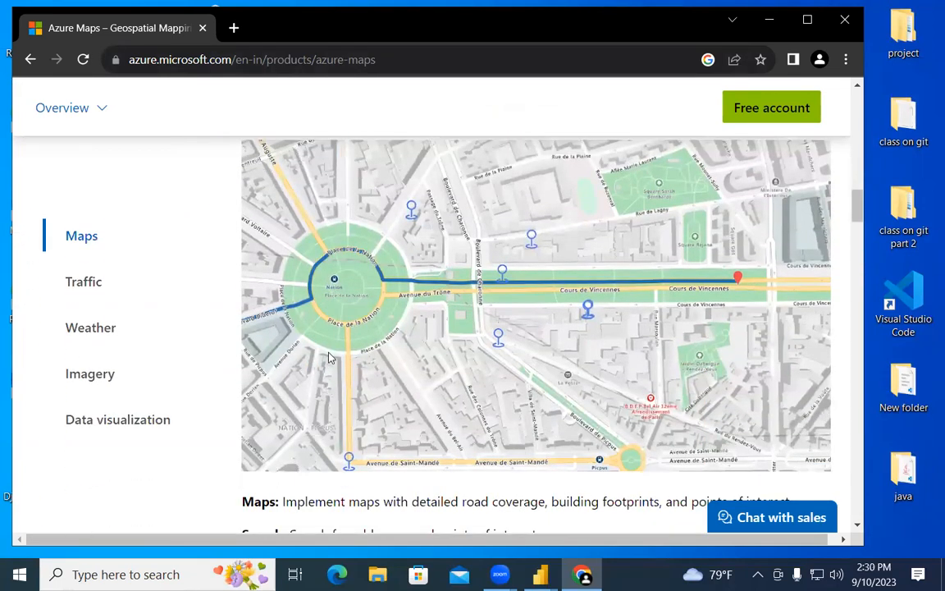
# Step: View the Traffic, Weather, Data visualization and Imagery demo maps, then go to the free-account page
pyautogui.click(69, 282)
pyautogui.click(86, 327)
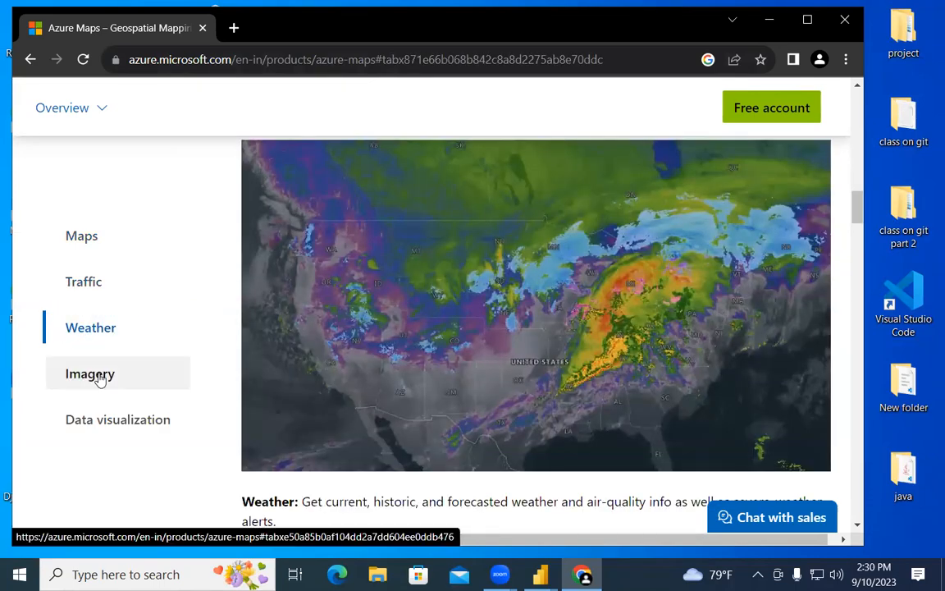
pyautogui.click(109, 422)
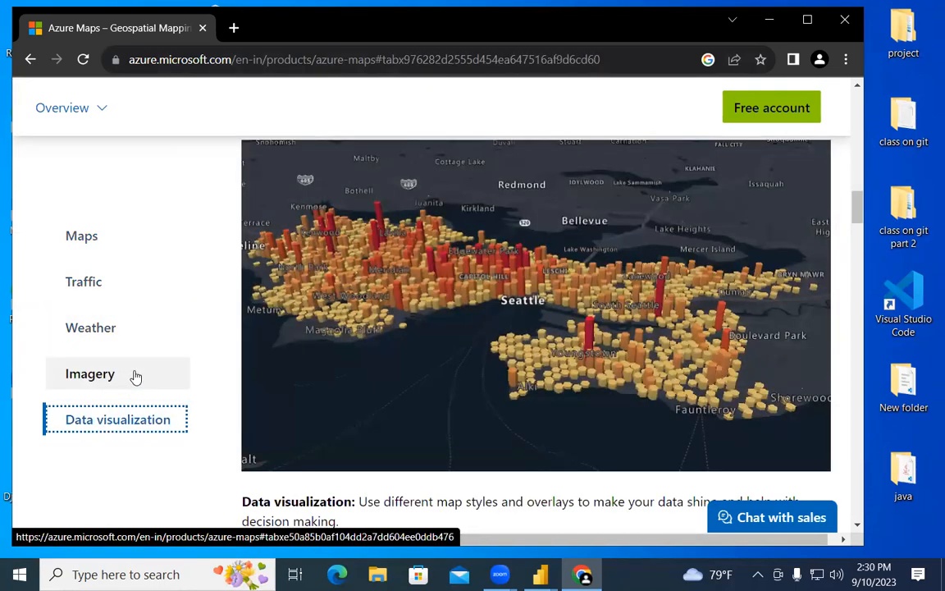
pyautogui.click(136, 376)
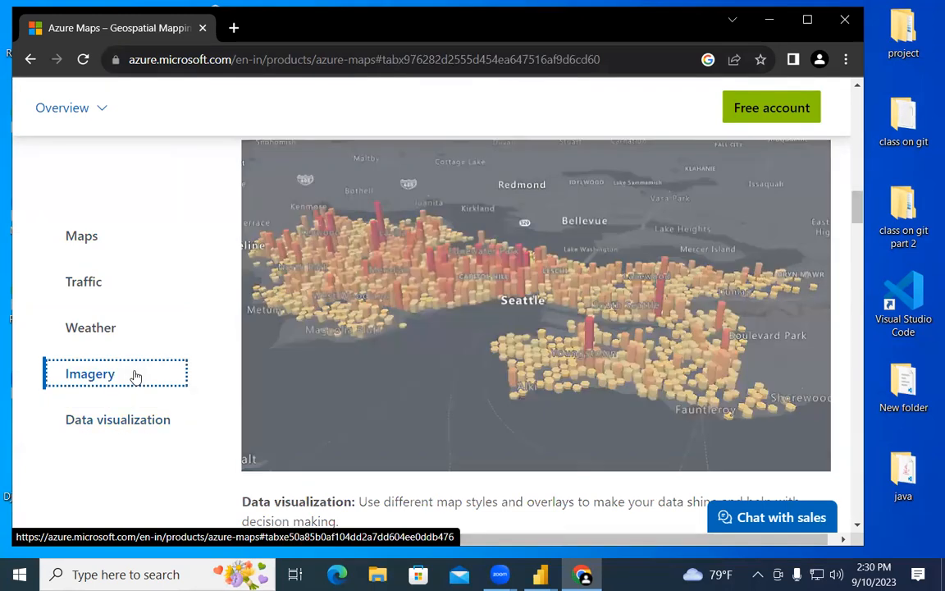
pyautogui.click(764, 120)
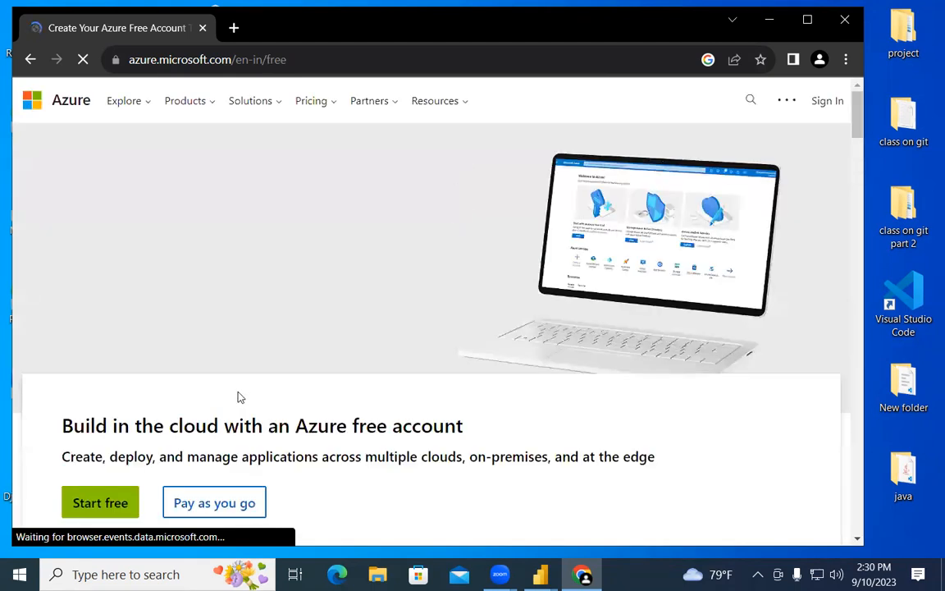
pyautogui.scroll(-2, 238, 397)
# Step: Start the free signup and sign in with the account e-mail and password, staying signed in
pyautogui.click(120, 344)
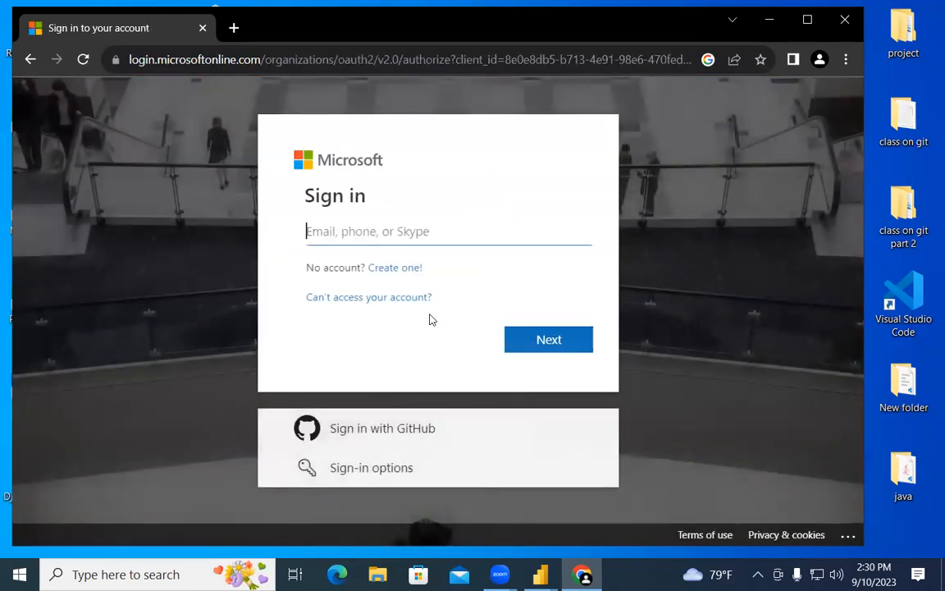
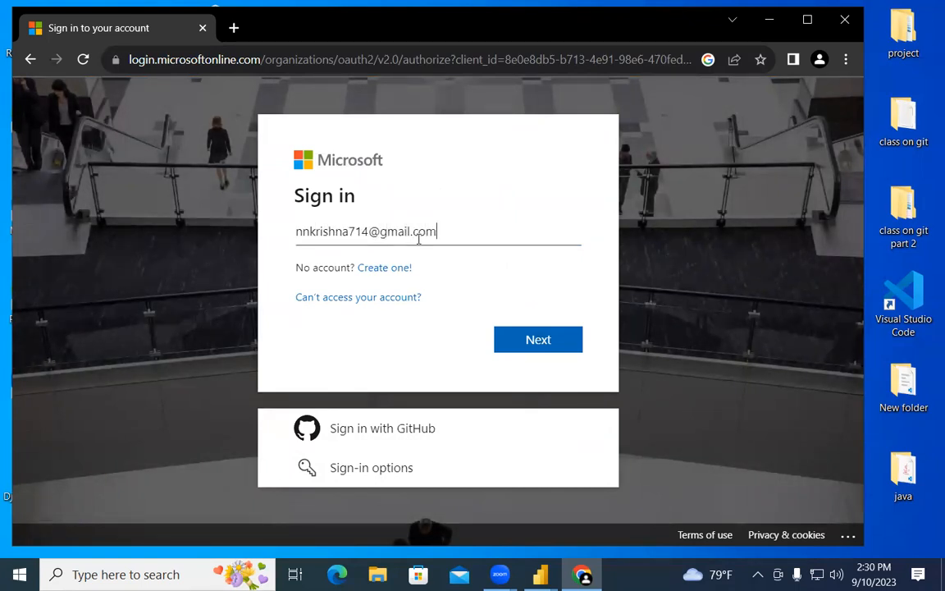
pyautogui.press('Return')
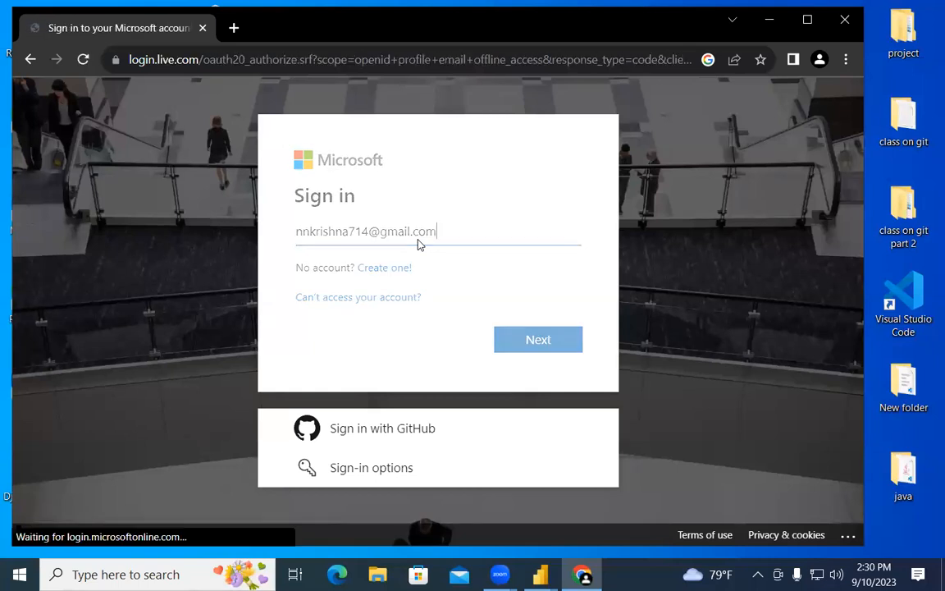
pyautogui.write('•••••••')
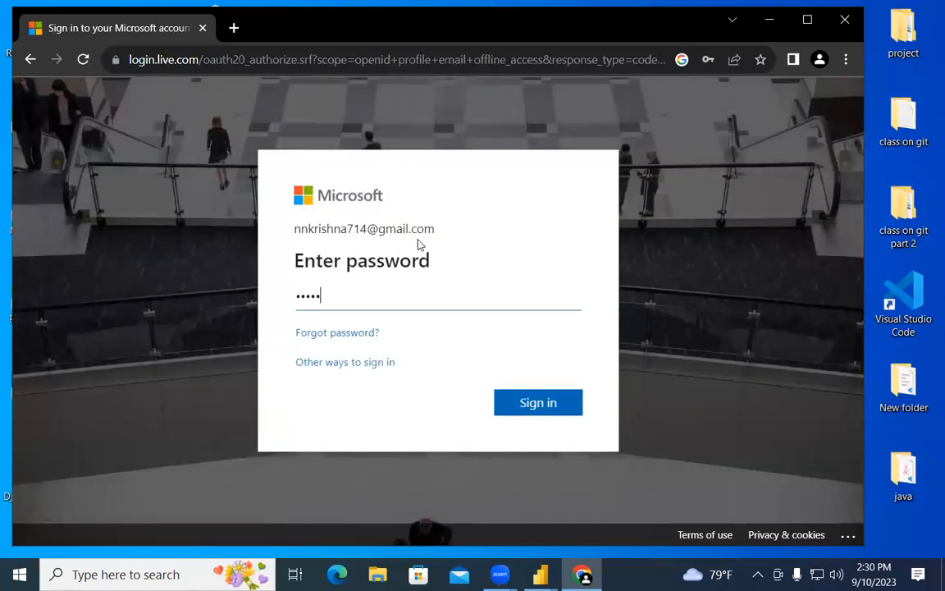
pyautogui.write('•••••')
pyautogui.press('Return')
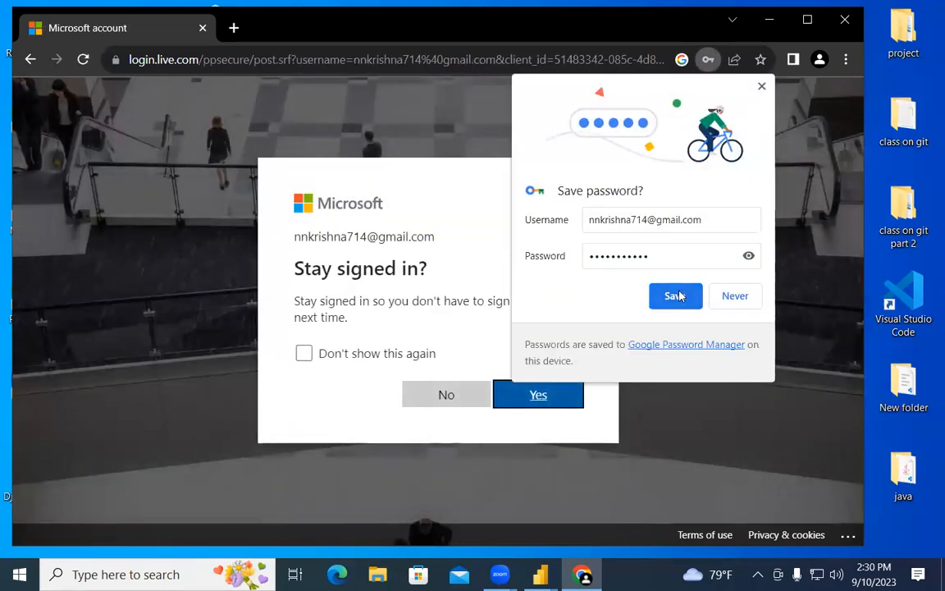
pyautogui.click(673, 294)
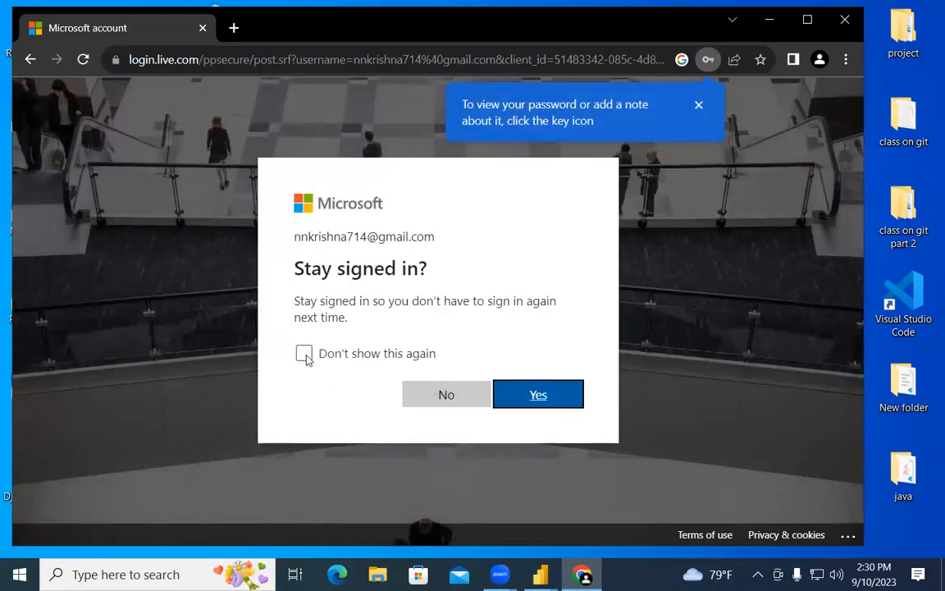
pyautogui.click(513, 402)
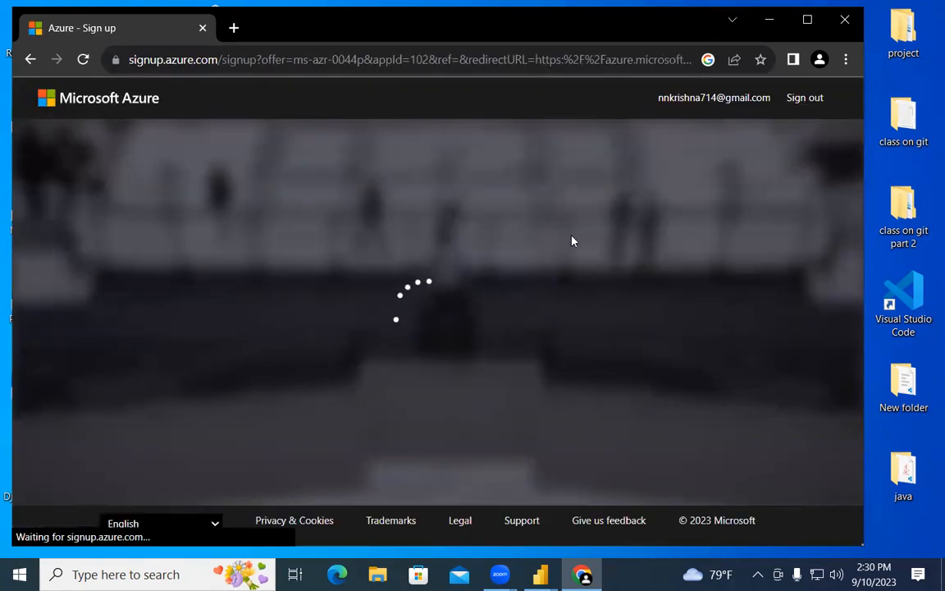
# Step: Maximize Chrome and scroll through the Azure signup profile form
pyautogui.click(800, 15)
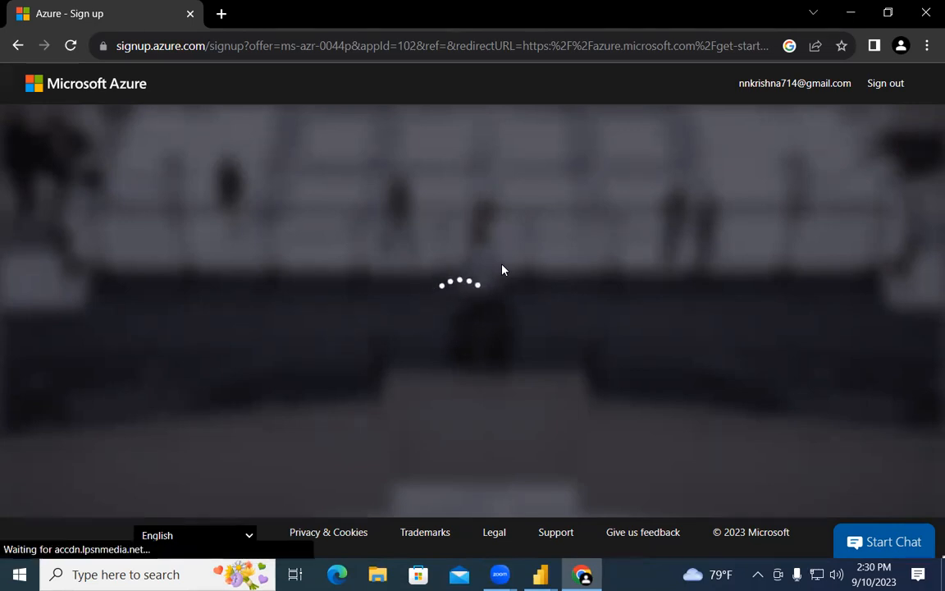
pyautogui.scroll(-1, 504, 268)
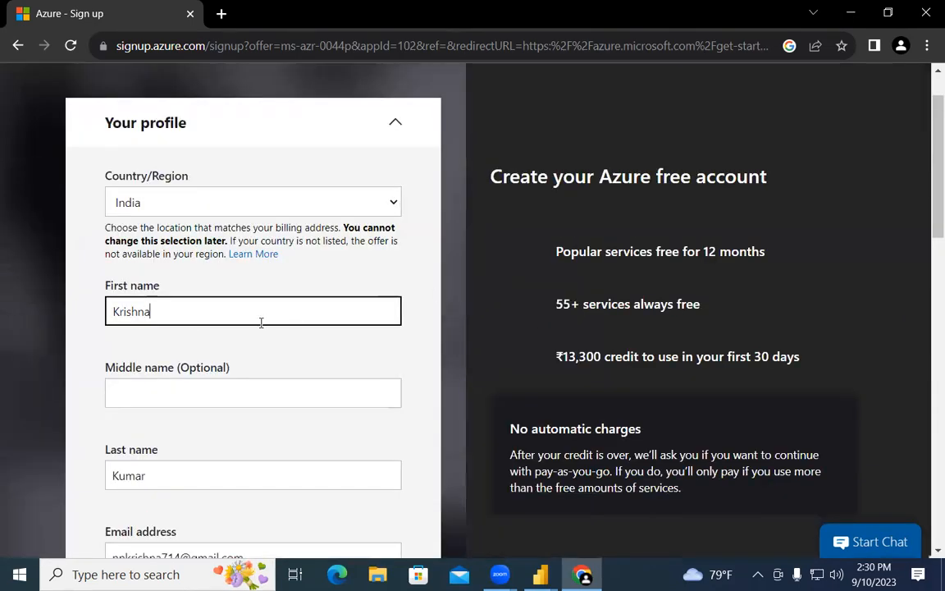
pyautogui.scroll(-5, 246, 373)
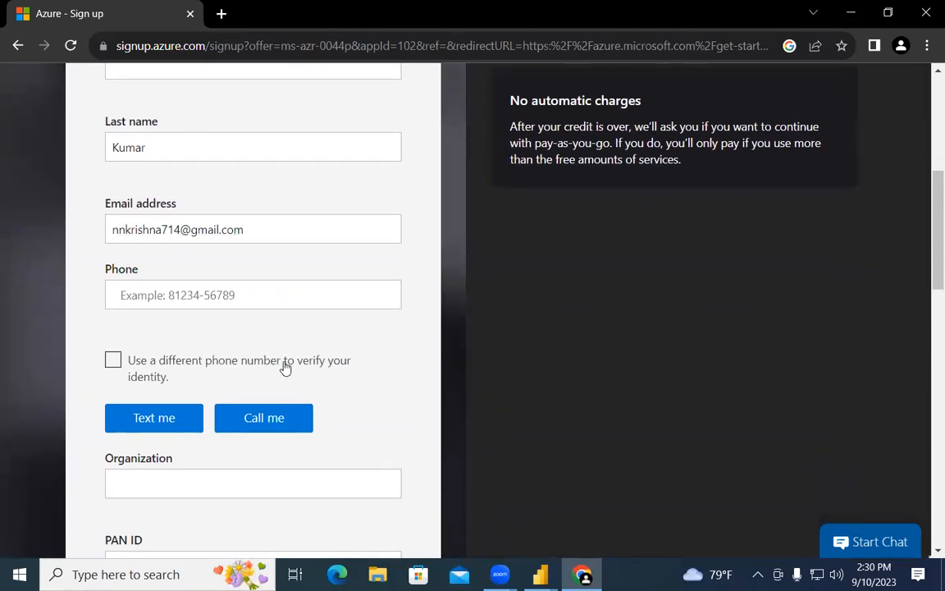
pyautogui.scroll(-1, 285, 369)
pyautogui.scroll(-2, 285, 369)
pyautogui.scroll(-2, 285, 368)
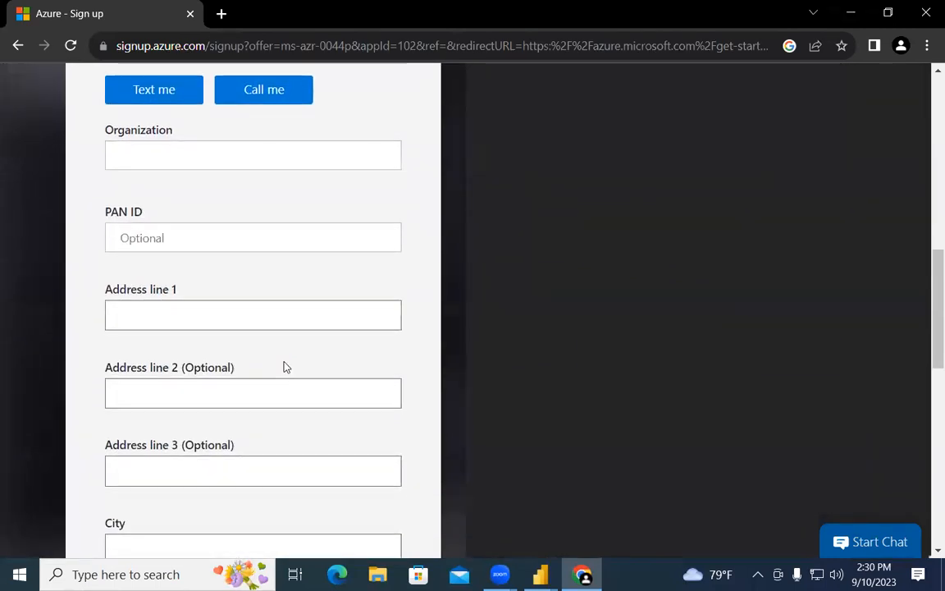
pyautogui.scroll(-5, 285, 368)
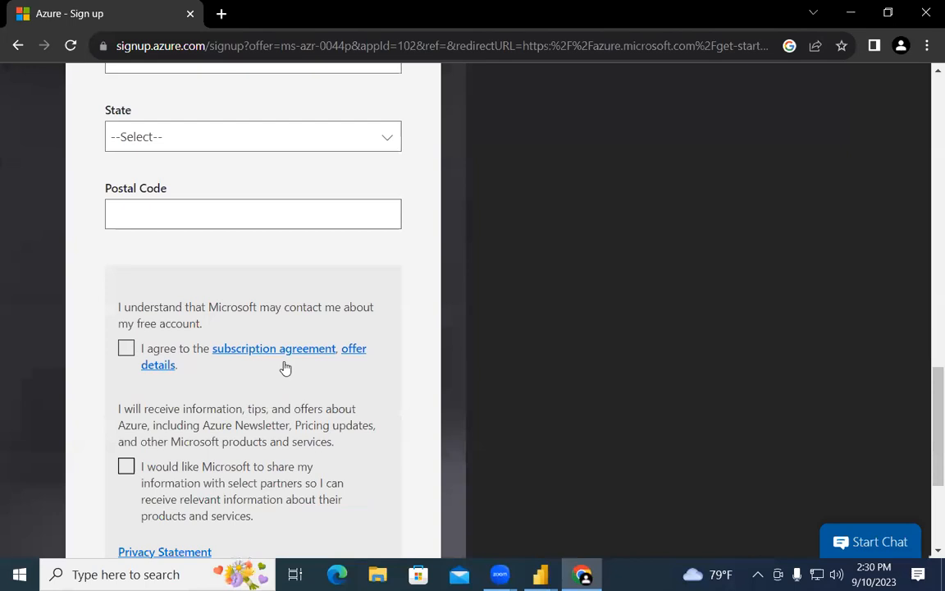
pyautogui.scroll(-3, 285, 368)
pyautogui.scroll(15, 285, 368)
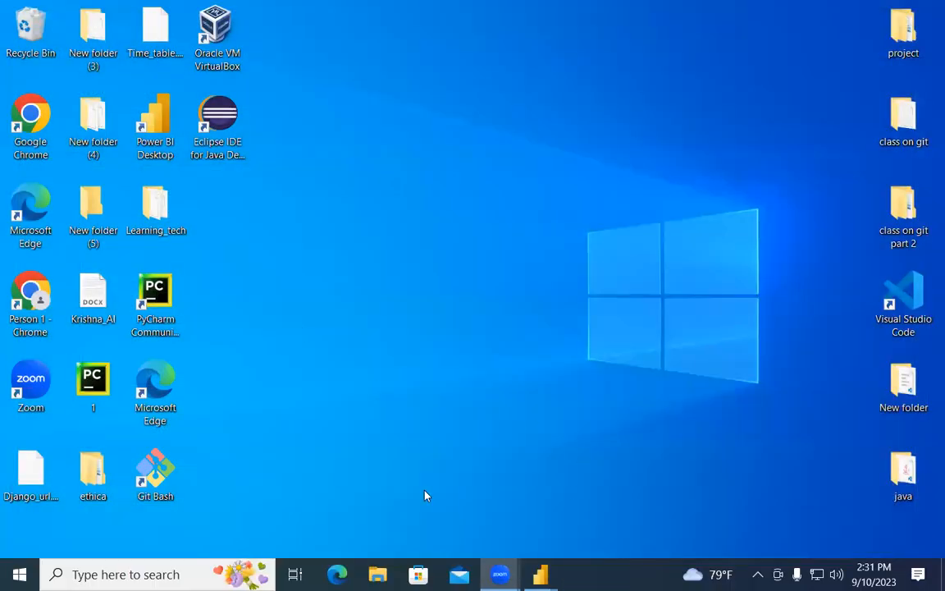
# Step: Return to the work3 report and change the map visual to a Filled map
pyautogui.moveTo(540, 574)
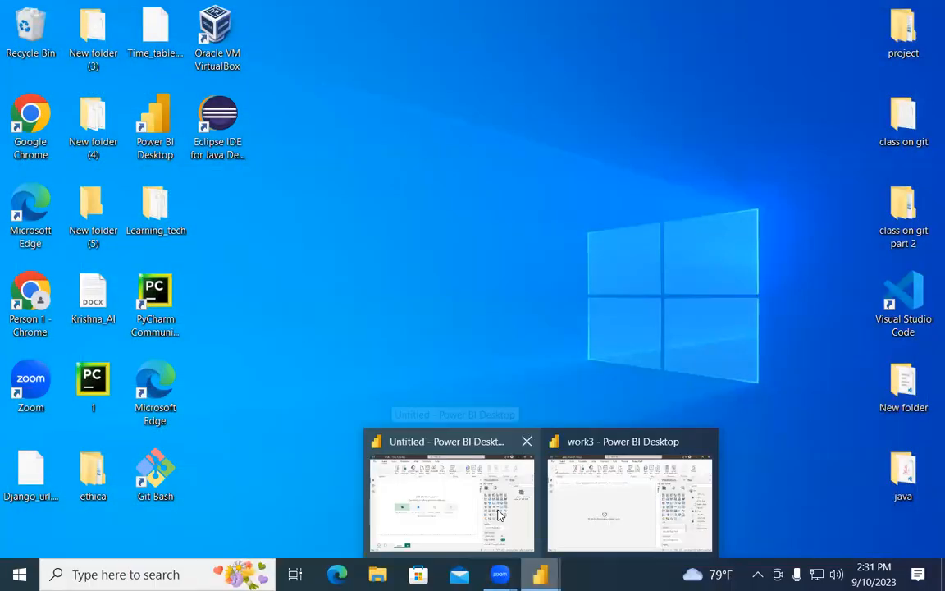
pyautogui.click(617, 500)
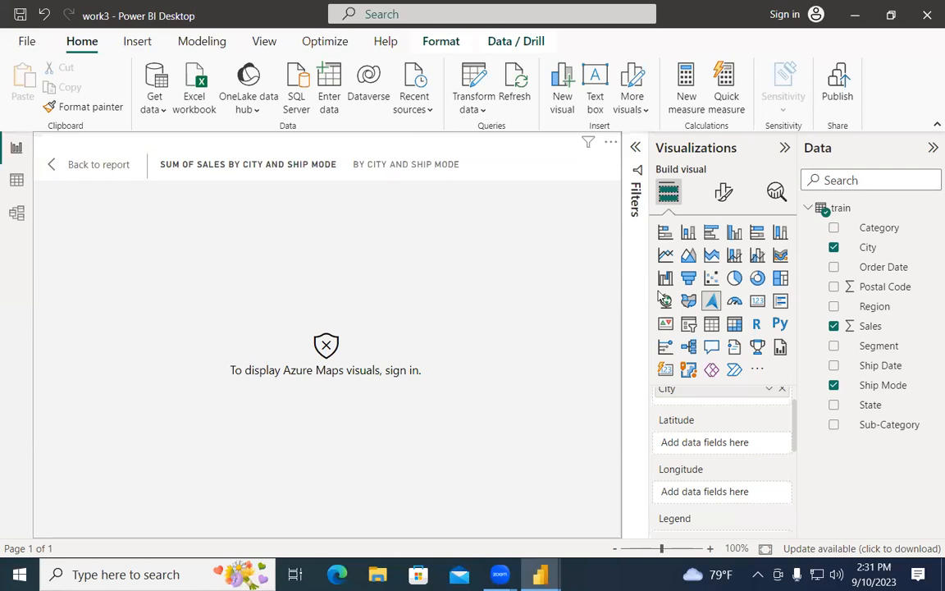
pyautogui.click(690, 302)
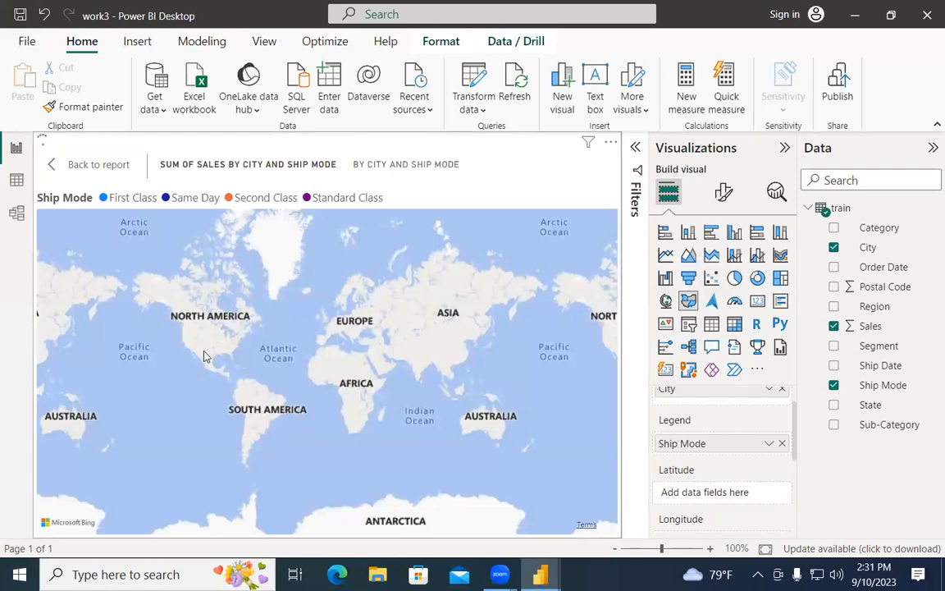
# Step: Zoom and pan the filled map around the central United States
pyautogui.scroll(5, 205, 356)
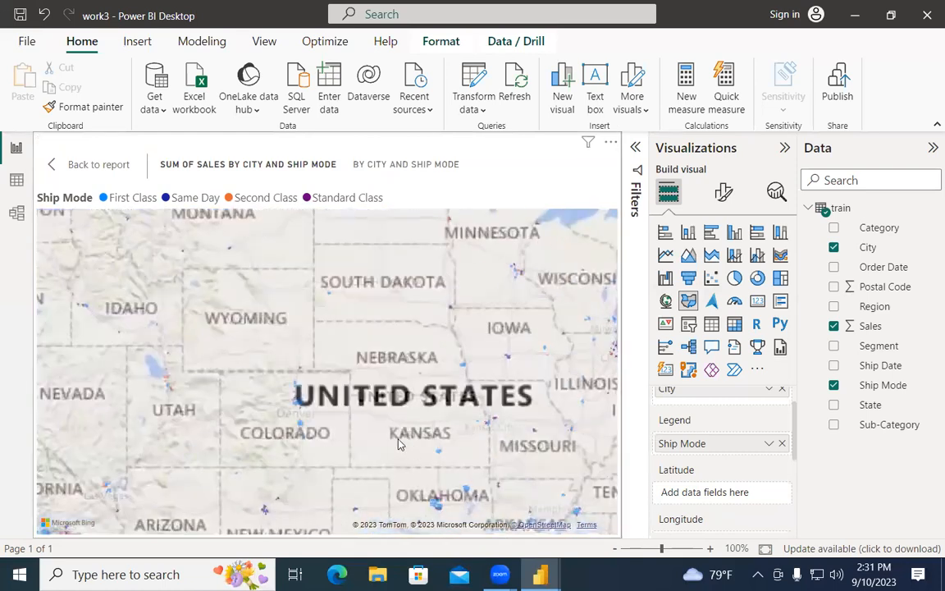
pyautogui.moveTo(348, 409); pyautogui.dragTo(320, 351)
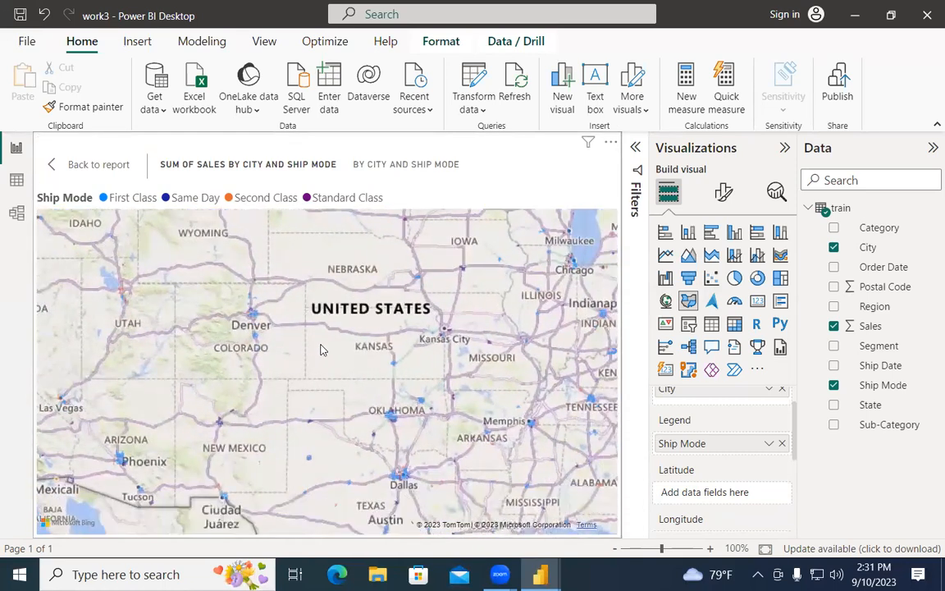
pyautogui.scroll(5, 382, 385)
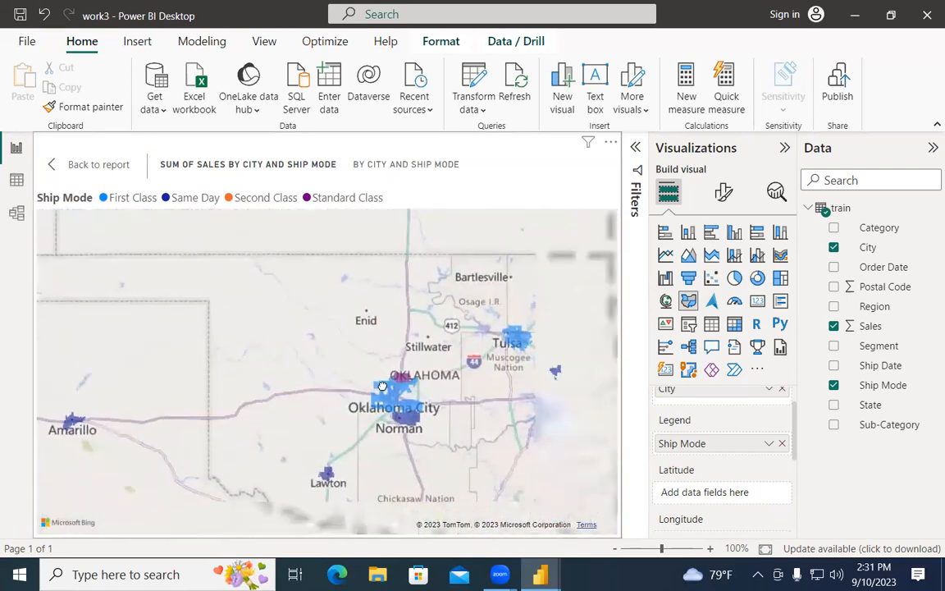
pyautogui.scroll(5, 414, 381)
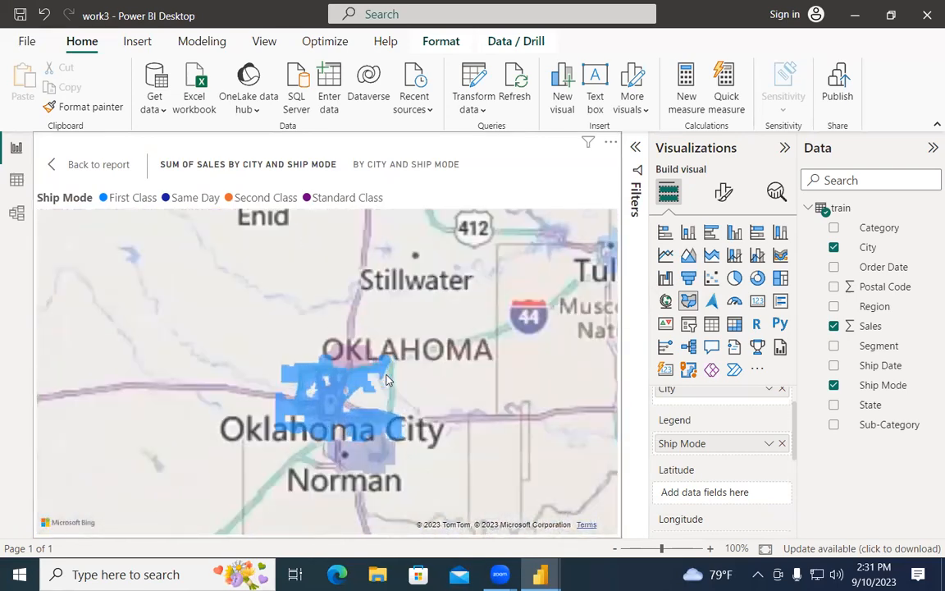
pyautogui.moveTo(261, 322)
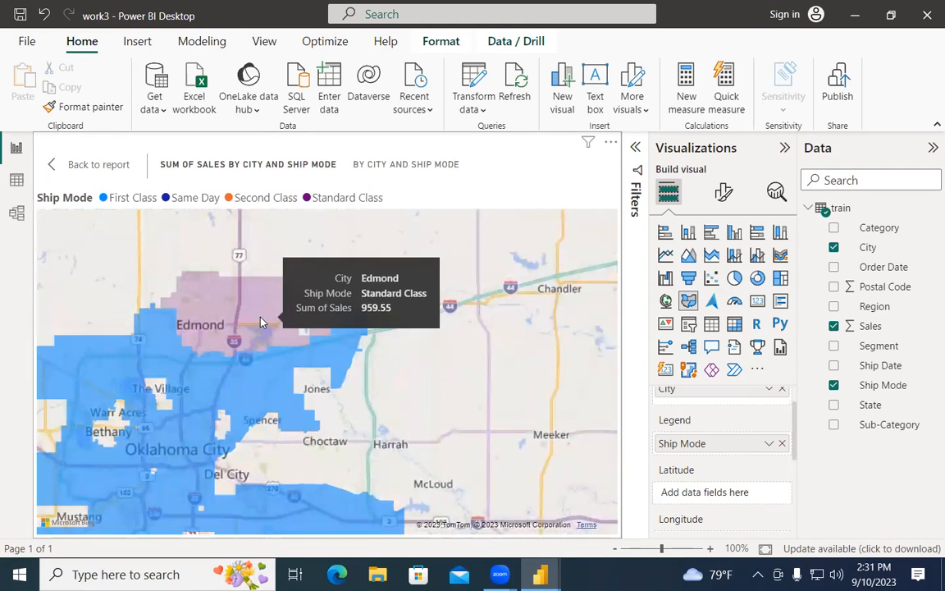
pyautogui.moveTo(264, 371)
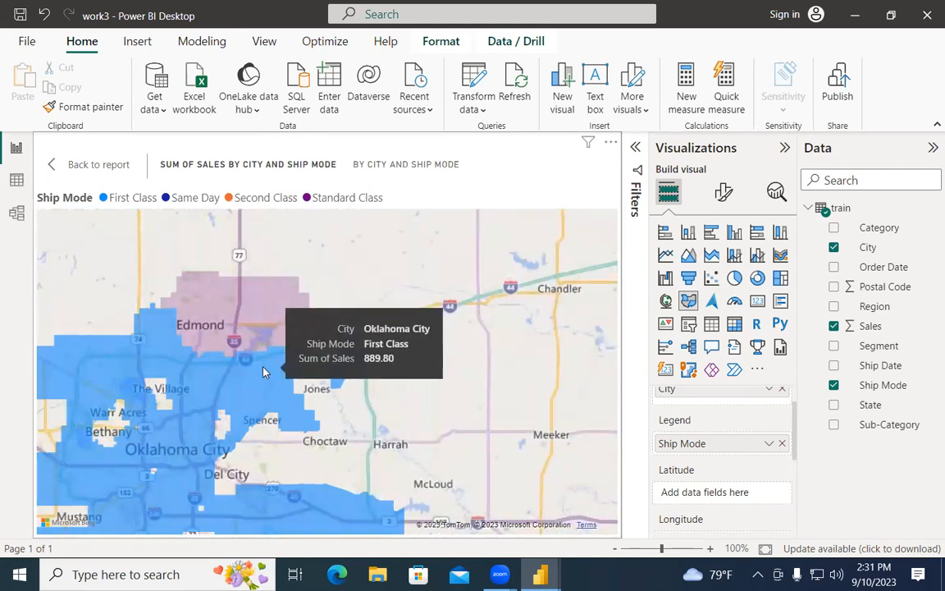
pyautogui.scroll(-5, 324, 369)
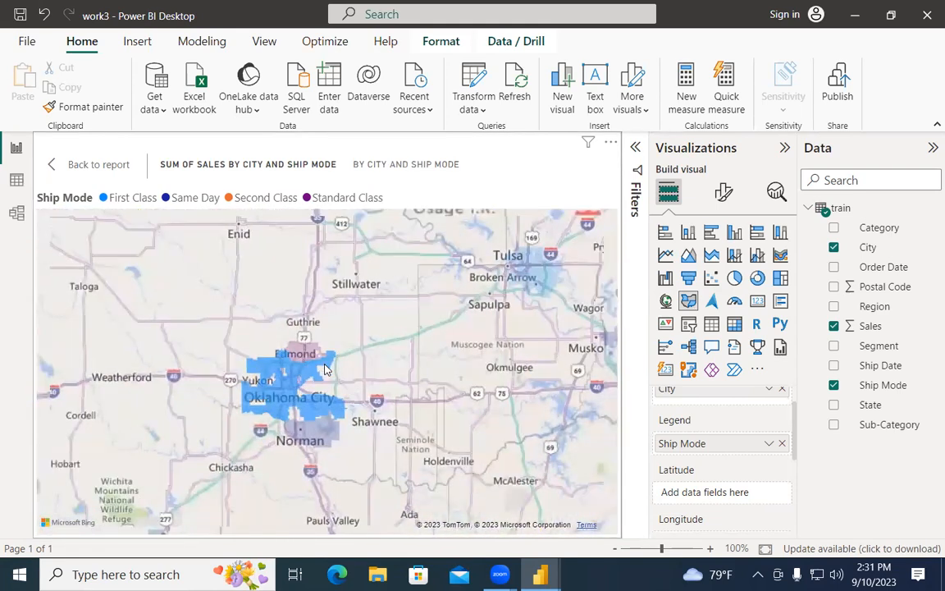
pyautogui.scroll(-6, 324, 369)
pyautogui.scroll(3, 323, 366)
pyautogui.scroll(-3, 776, 451)
pyautogui.scroll(-4, 778, 457)
pyautogui.scroll(1, 778, 457)
pyautogui.scroll(5, 779, 457)
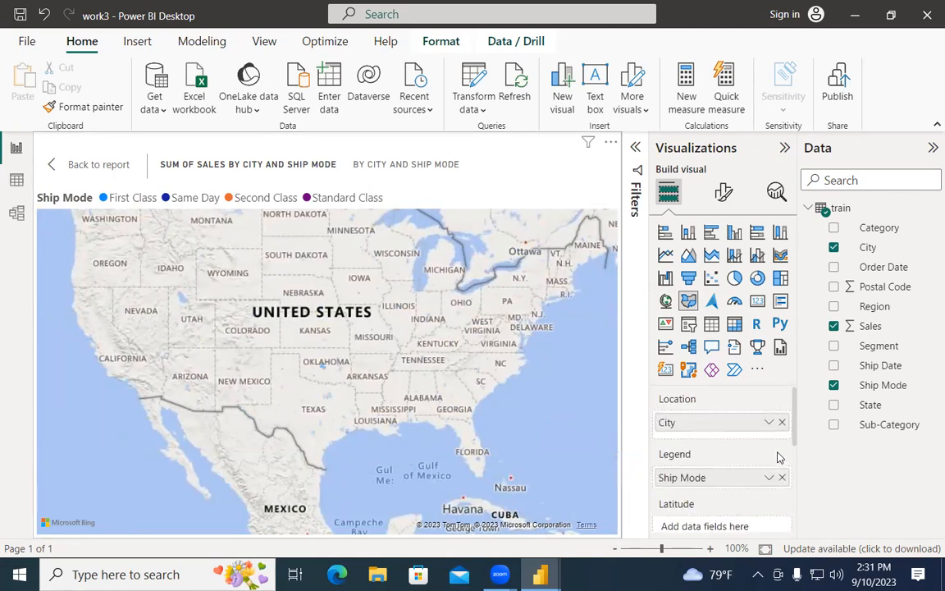
pyautogui.scroll(6, 326, 394)
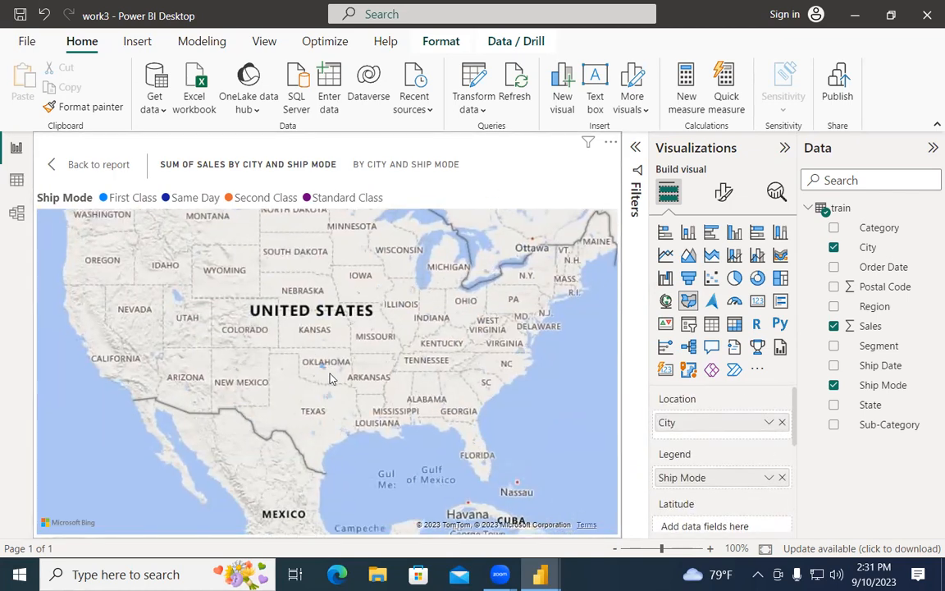
pyautogui.scroll(-4, 326, 404)
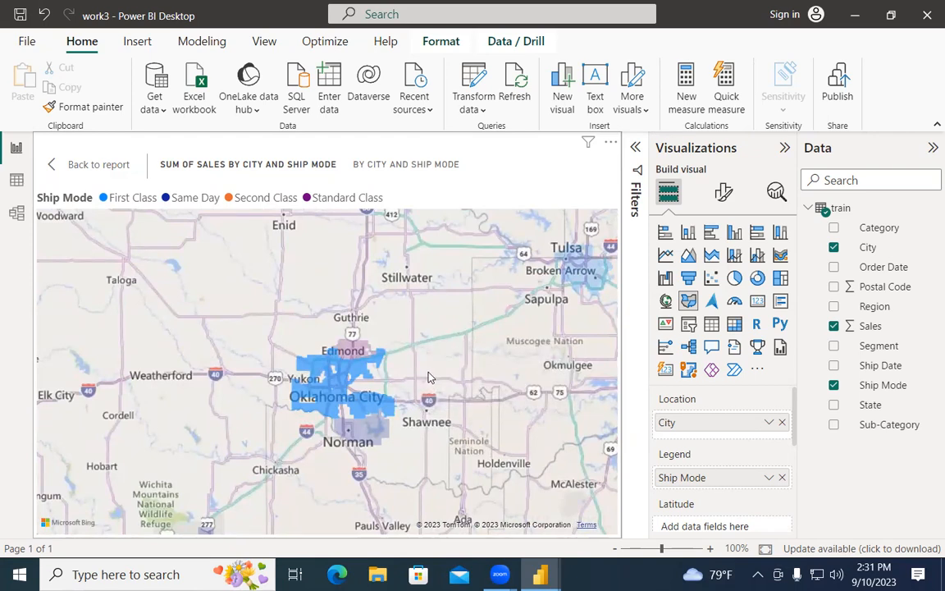
pyautogui.scroll(-5, 494, 321)
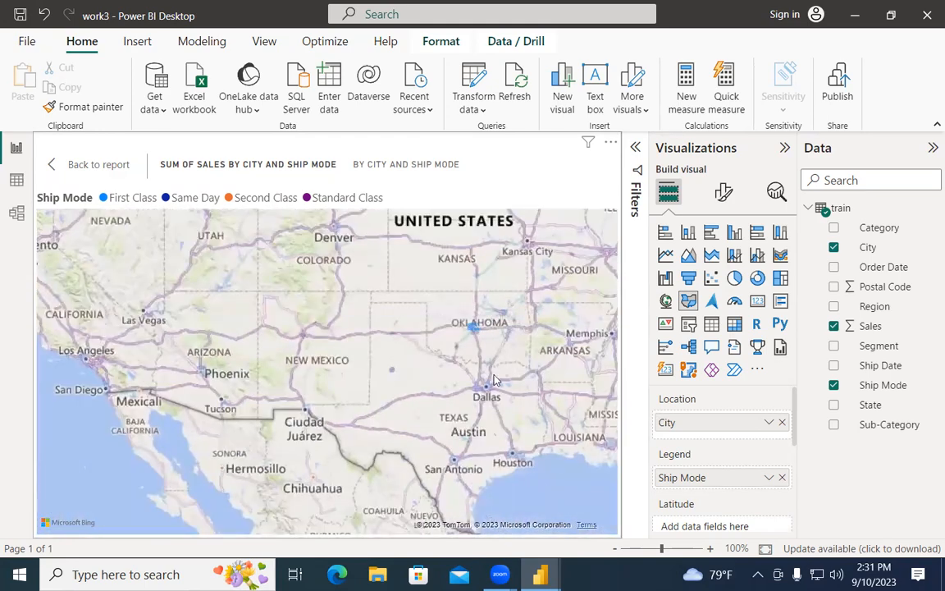
pyautogui.scroll(-3, 490, 430)
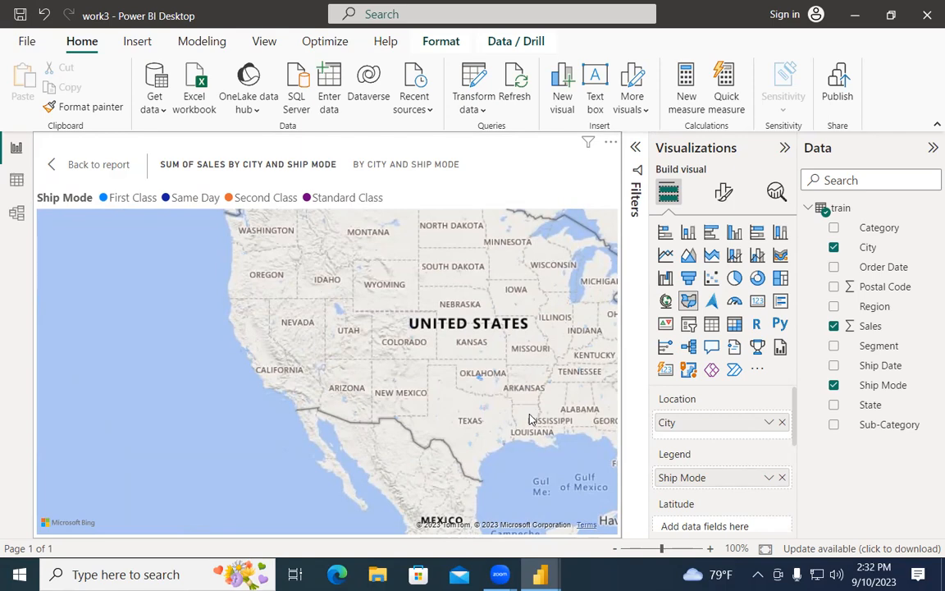
pyautogui.scroll(5, 447, 371)
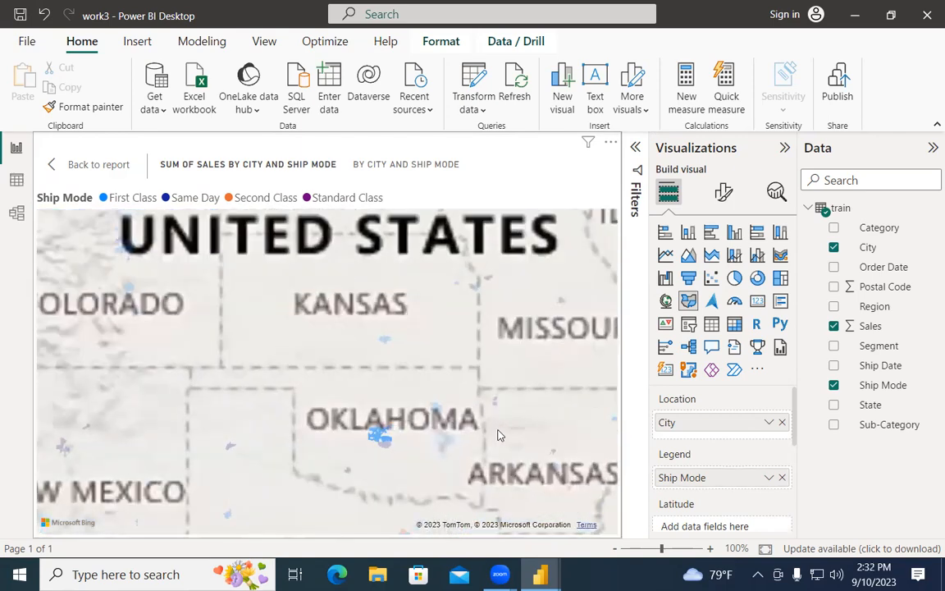
pyautogui.scroll(-5, 495, 443)
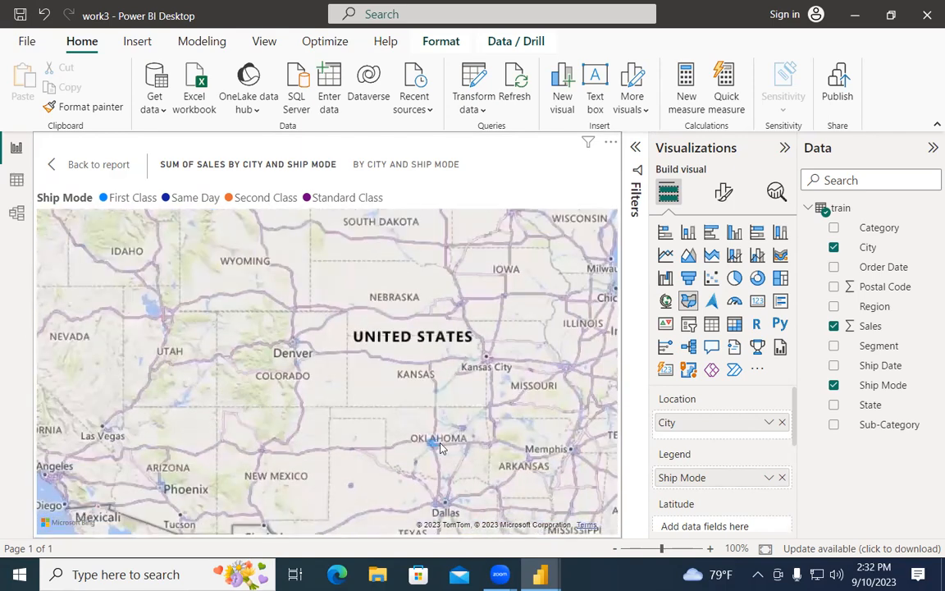
pyautogui.scroll(5, 439, 447)
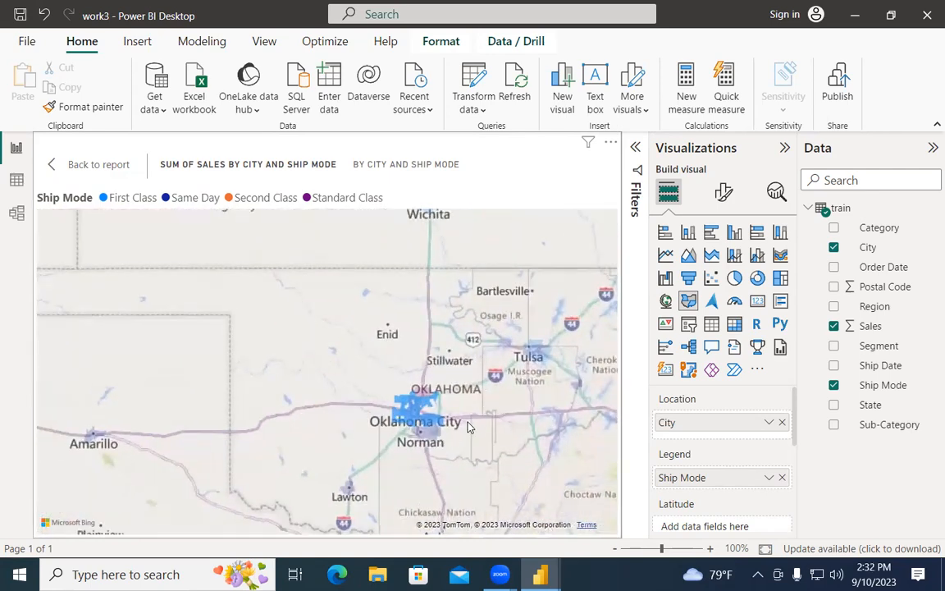
pyautogui.scroll(2, 506, 402)
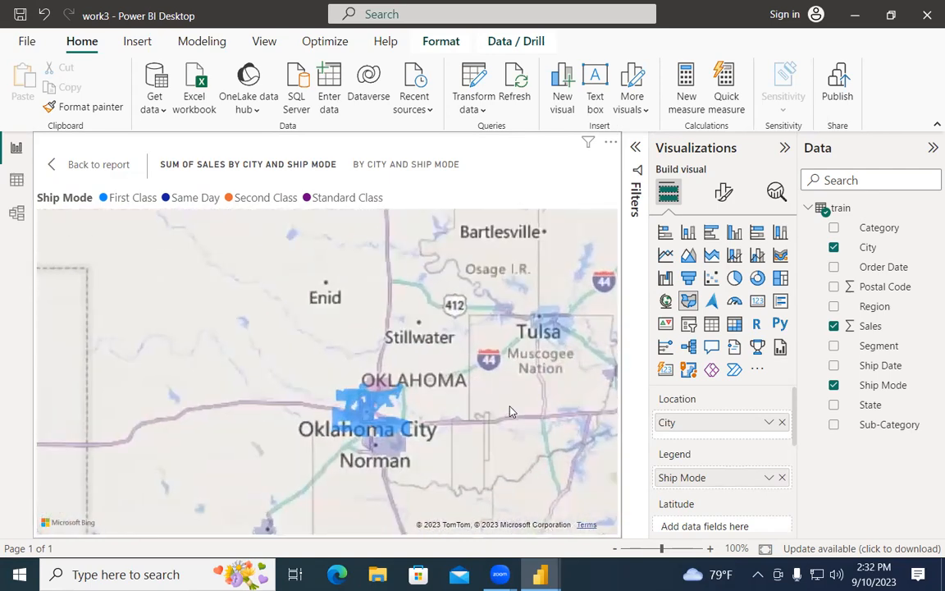
pyautogui.scroll(-4, 508, 409)
# Step: Pan the filled map across the Midwest, Saskatchewan, the Dakotas and toward New York
pyautogui.moveTo(511, 379); pyautogui.dragTo(480, 405)
pyautogui.scroll(-1, 480, 405)
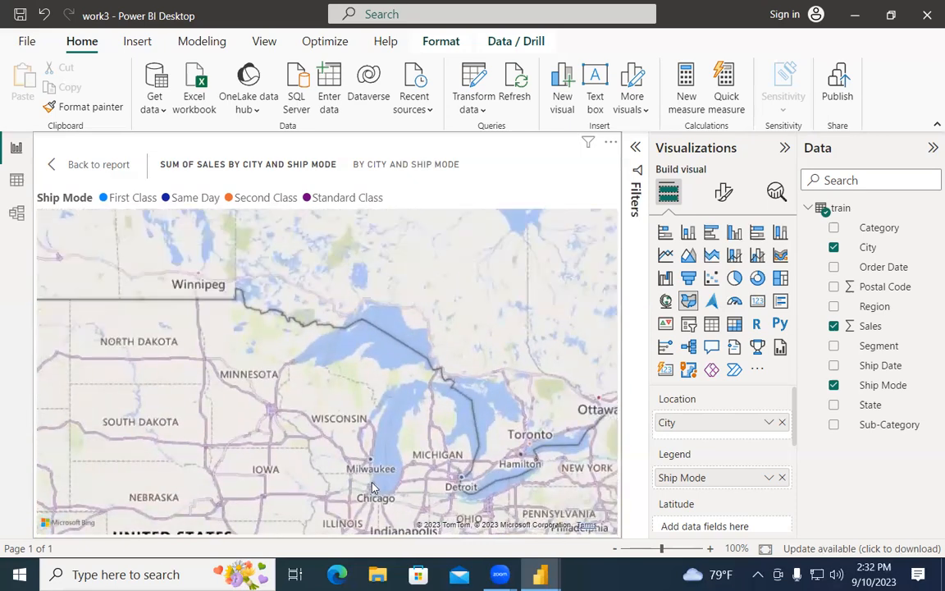
pyautogui.scroll(1, 542, 346)
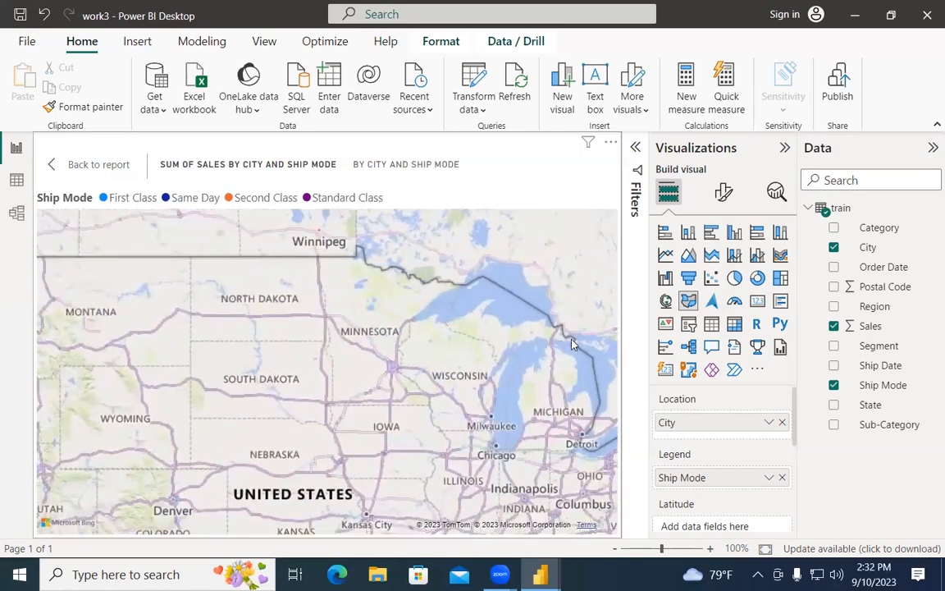
pyautogui.moveTo(583, 342); pyautogui.dragTo(573, 376)
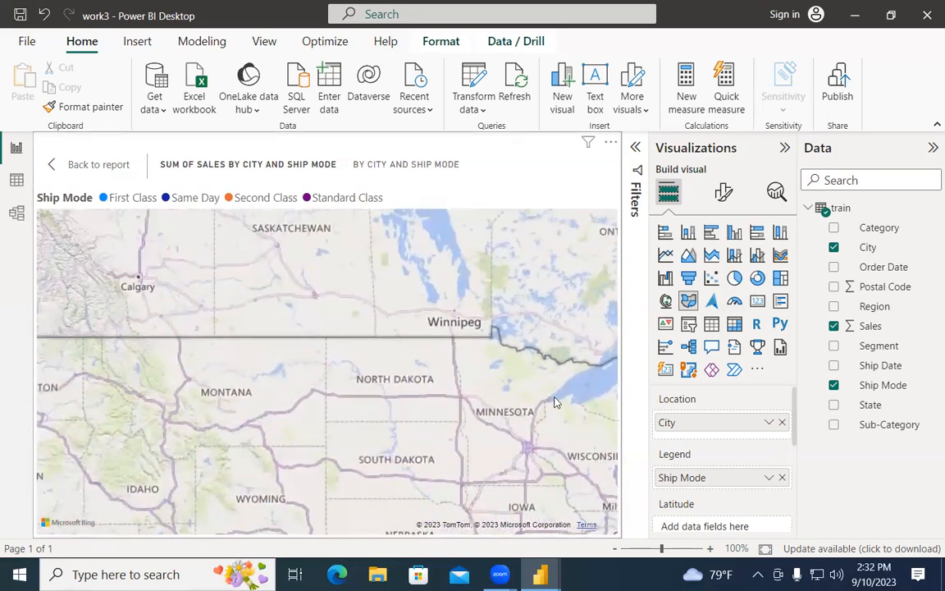
pyautogui.moveTo(492, 384); pyautogui.dragTo(345, 259)
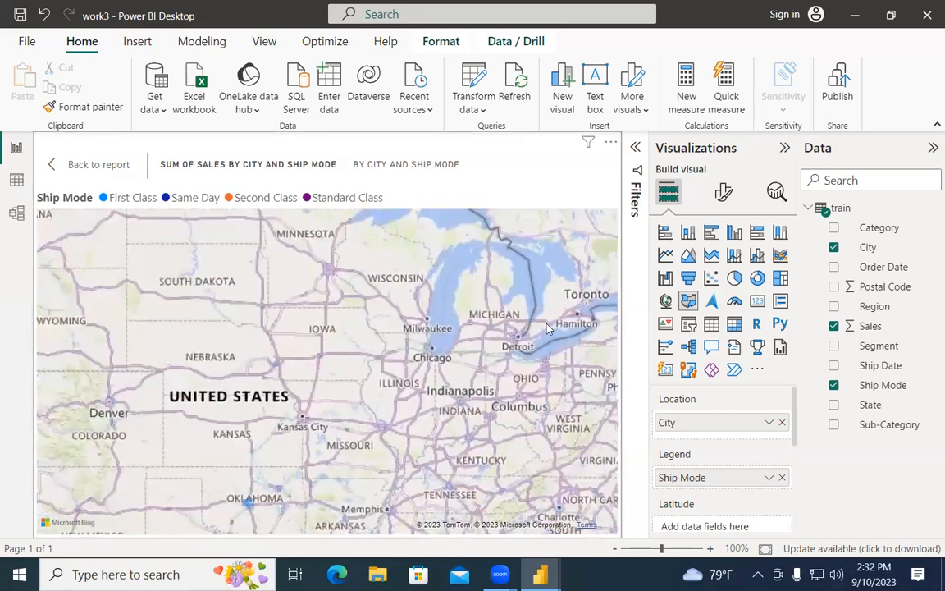
pyautogui.moveTo(492, 291); pyautogui.dragTo(381, 267)
pyautogui.moveTo(493, 361); pyautogui.dragTo(340, 306)
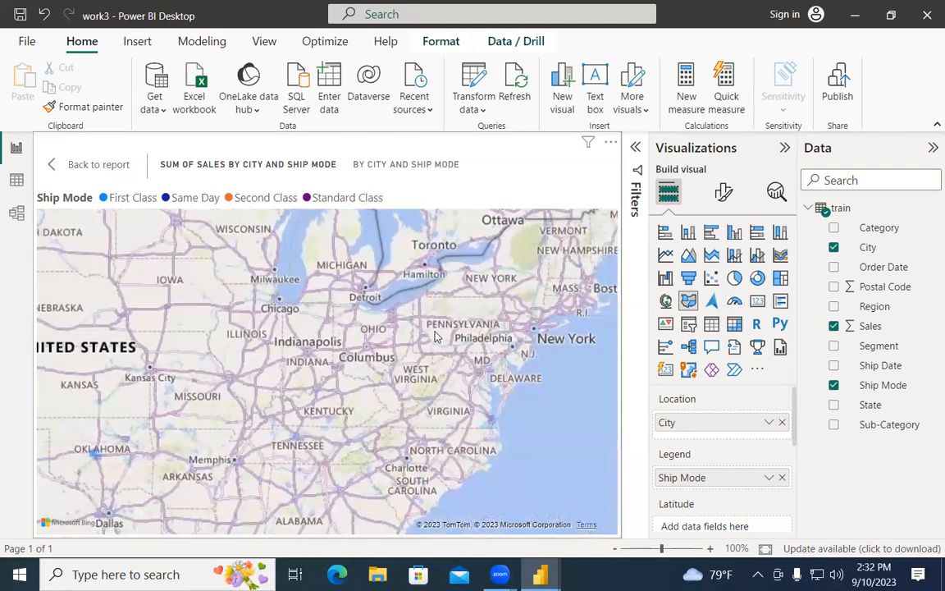
pyautogui.moveTo(380, 336); pyautogui.dragTo(433, 337)
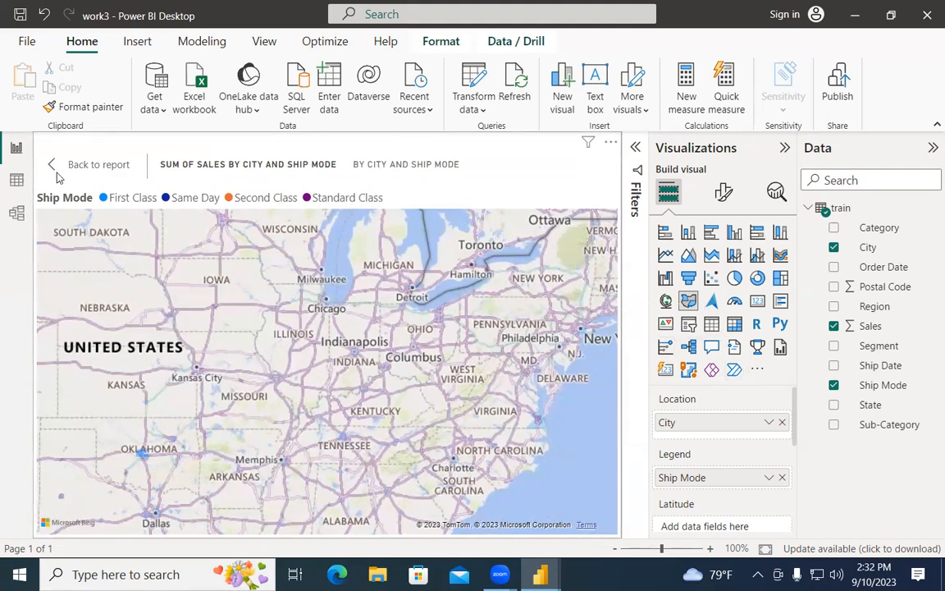
# Step: Switch between Table, Report and Model views, zoom out the map, and end on the train table diagram
pyautogui.click(14, 187)
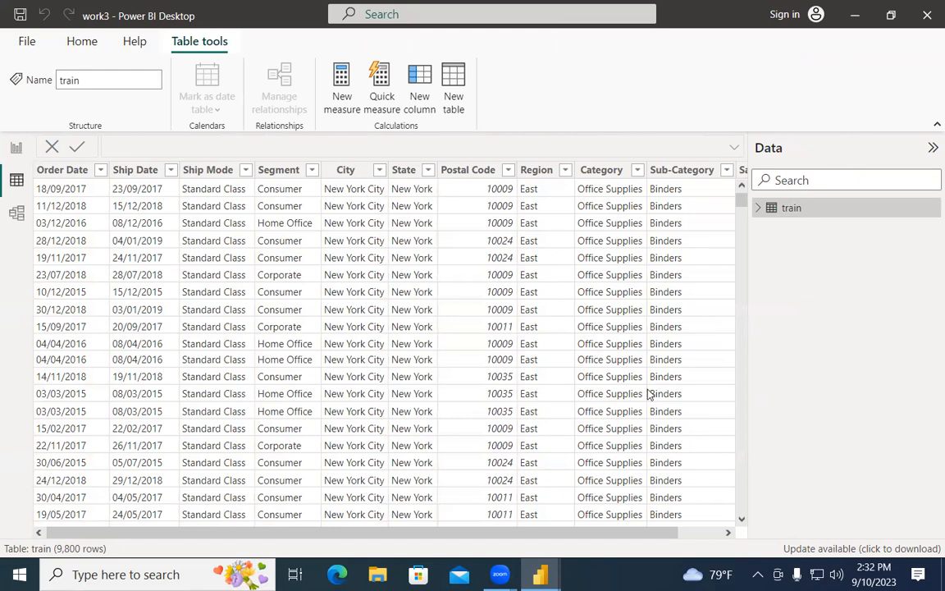
pyautogui.click(15, 212)
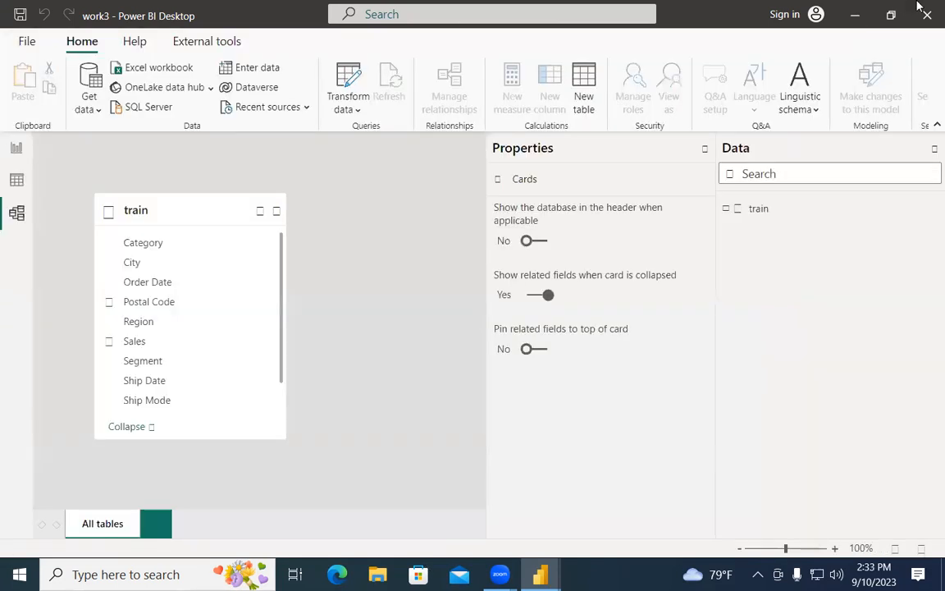
pyautogui.click(16, 147)
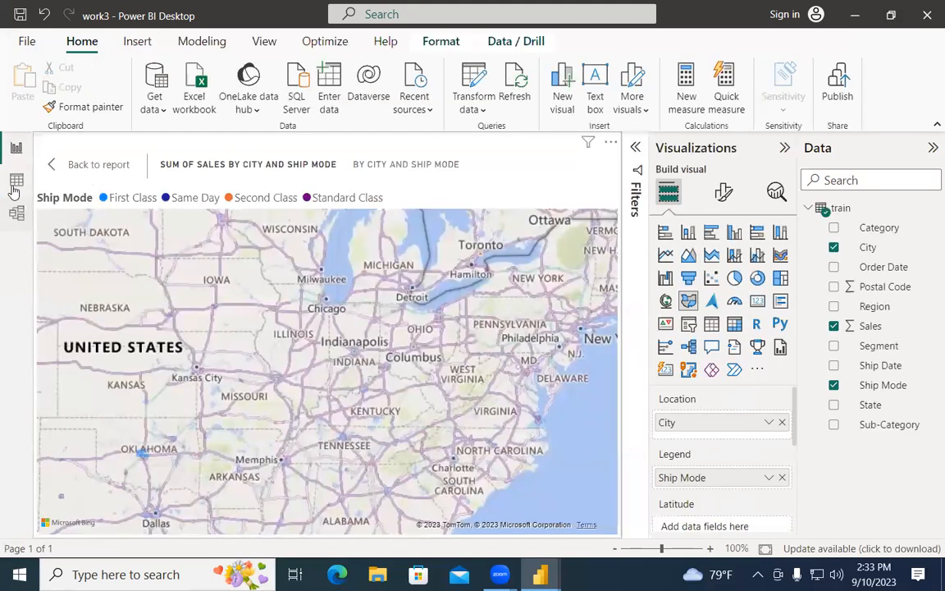
pyautogui.click(17, 182)
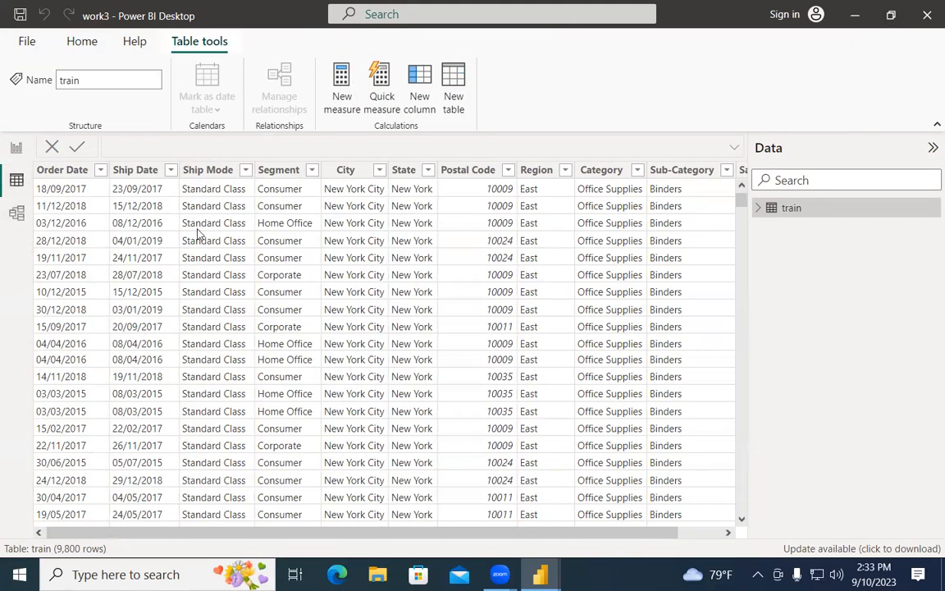
pyautogui.click(16, 148)
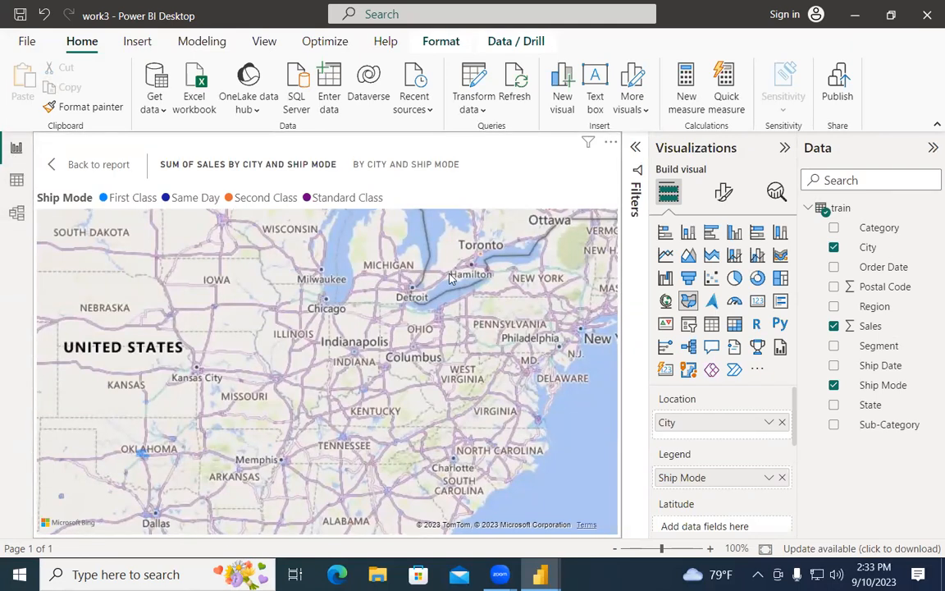
pyautogui.scroll(-5, 449, 279)
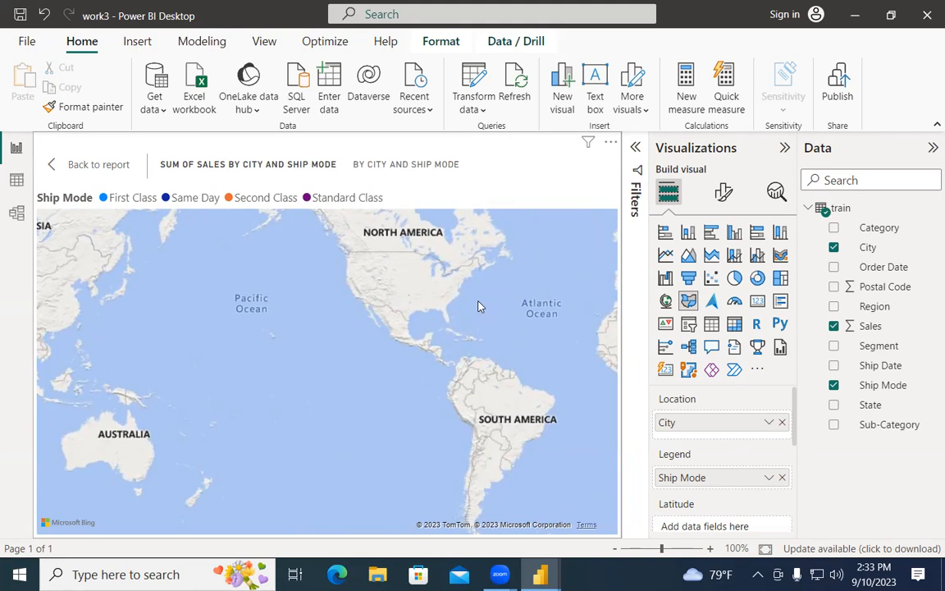
pyautogui.click(16, 213)
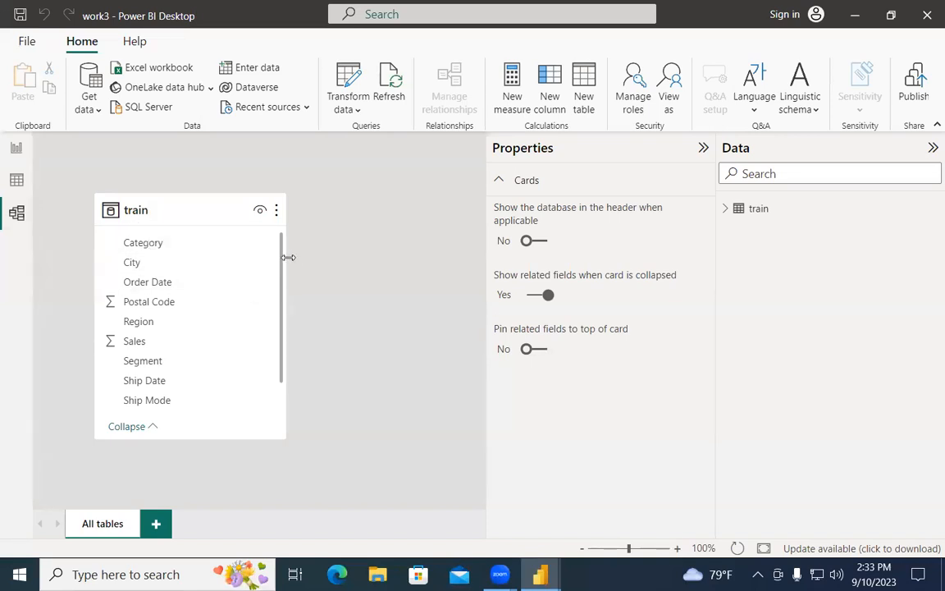
# Step: Resize the train table card and minimize Power BI Desktop
pyautogui.moveTo(284, 272)
pyautogui.mouseDown()
pyautogui.moveTo(353, 282)
pyautogui.moveTo(279, 278)
pyautogui.mouseUp()
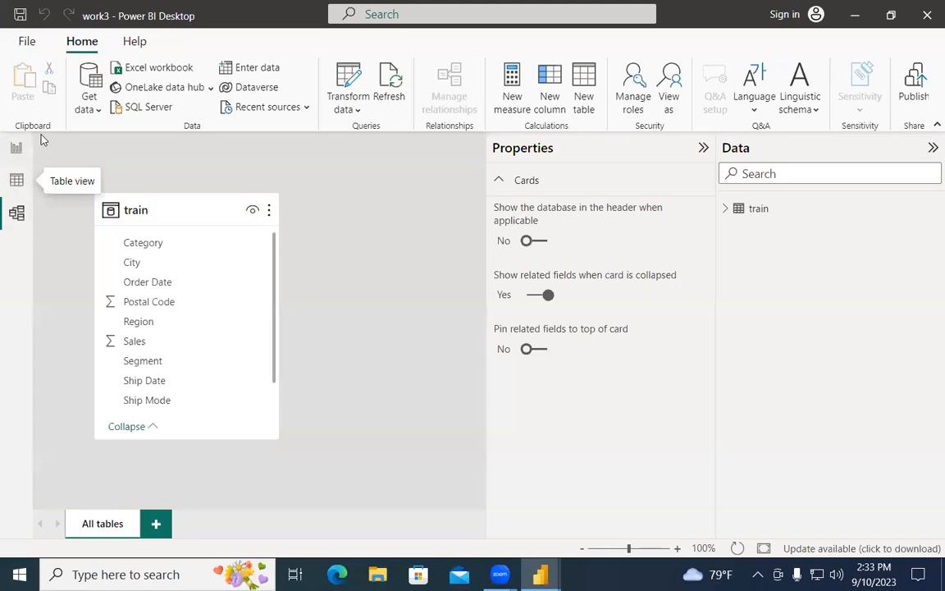
pyautogui.click(854, 13)
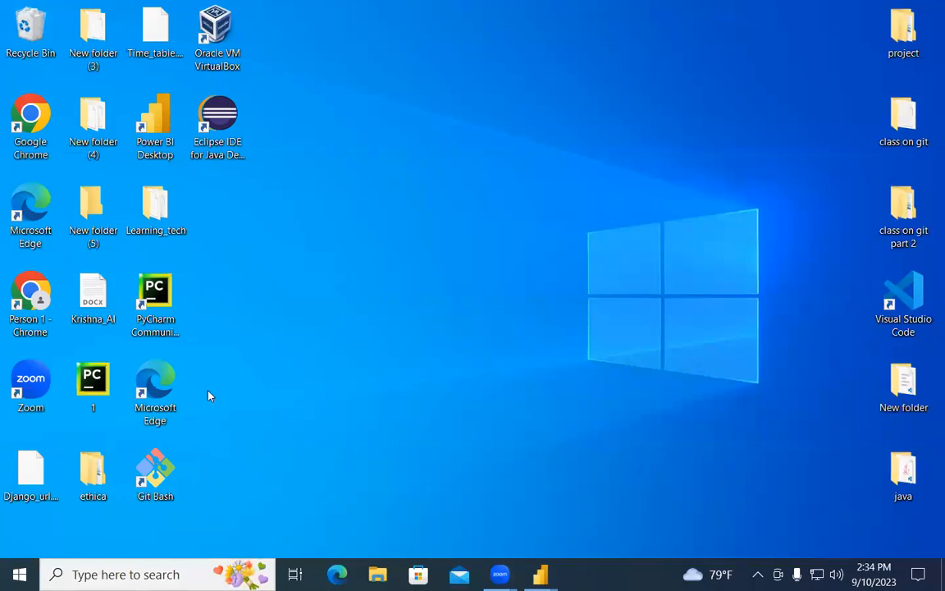
# Step: Launch Google Chrome from Windows search, maximized, with a profile
pyautogui.click(123, 574)
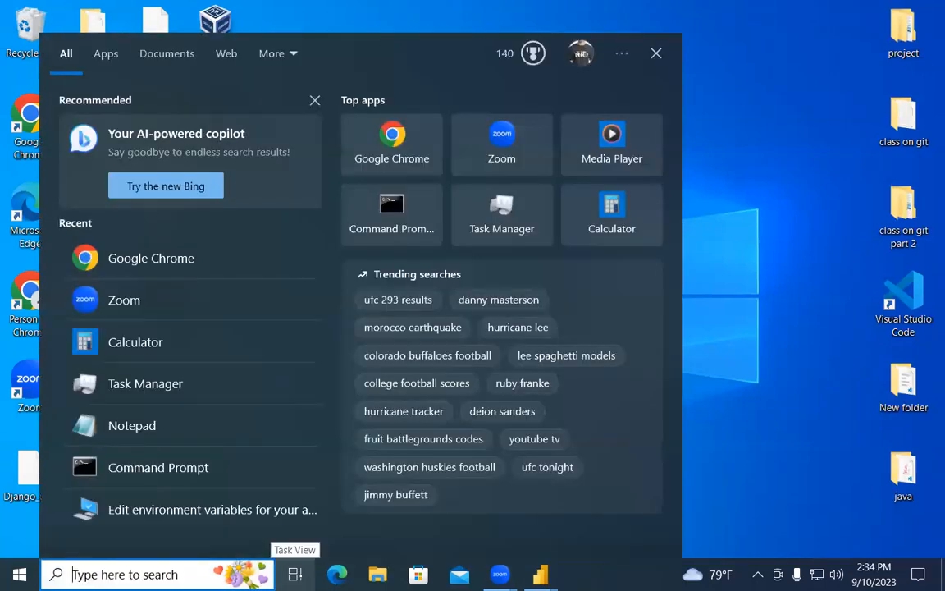
pyautogui.write('chro')
pyautogui.press('Return')
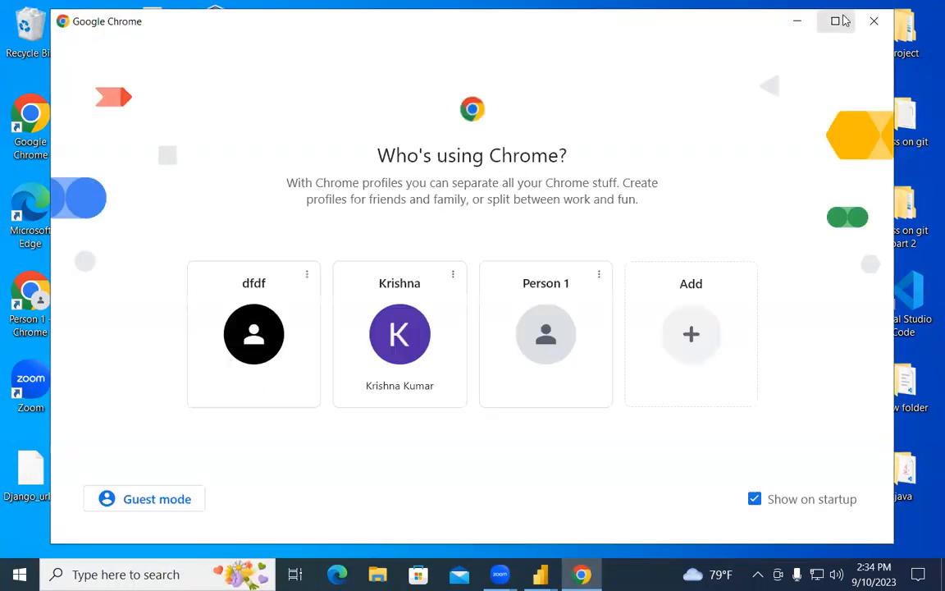
pyautogui.click(835, 22)
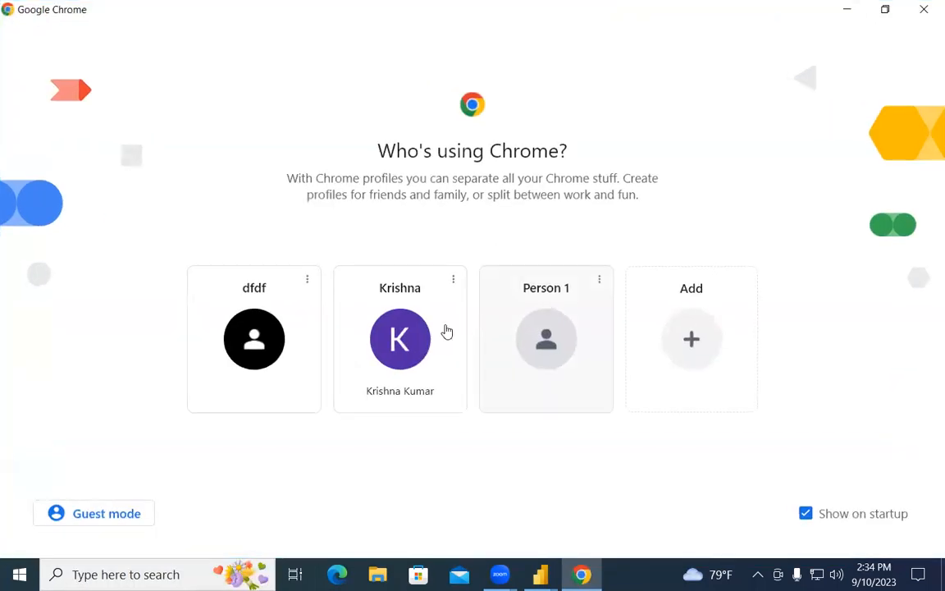
pyautogui.click(282, 351)
# Step: Search Google for 'kaggle' from the address bar
pyautogui.click(403, 45)
pyautogui.write('kla')
pyautogui.press('BackSpace')
pyautogui.press('BackSpace')
pyautogui.write('aggle')
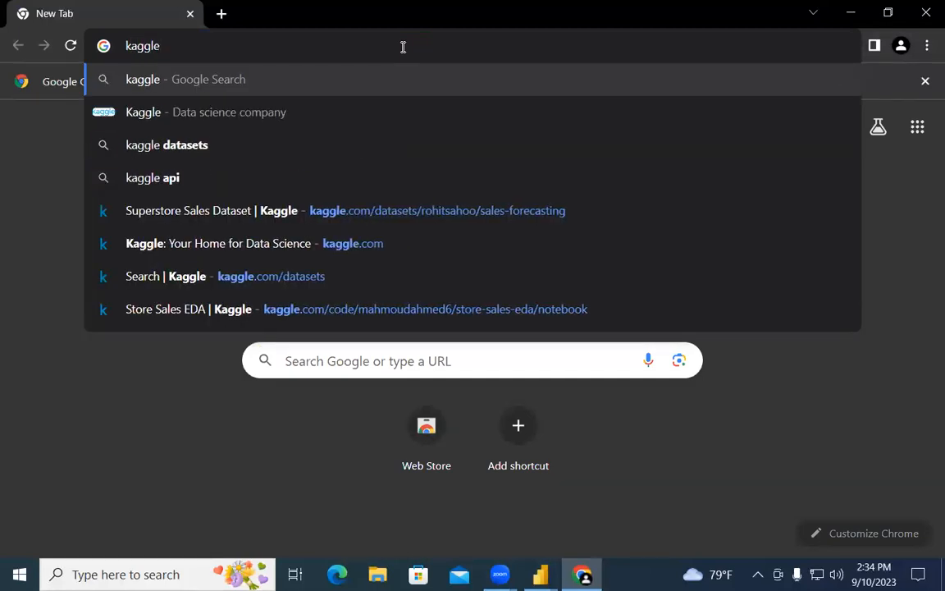
pyautogui.press('Return')
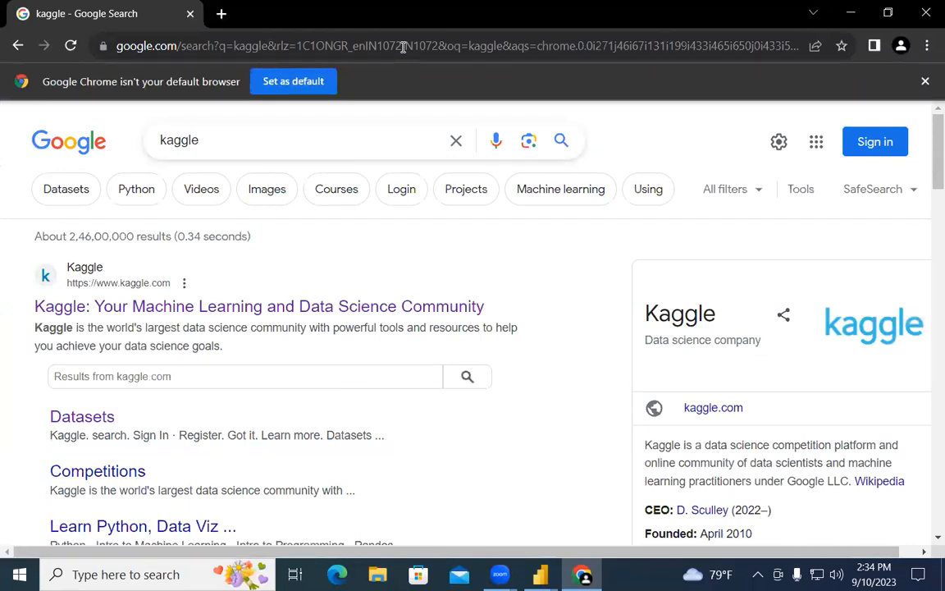
# Step: Open the Kaggle site and search it for 'bank data'
pyautogui.click(355, 308)
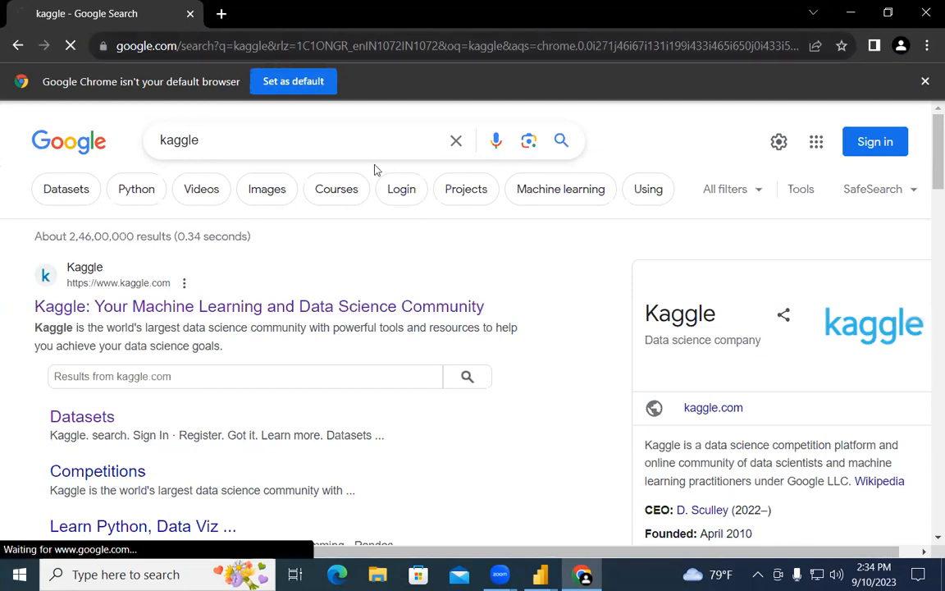
pyautogui.click(477, 92)
pyautogui.write('bank')
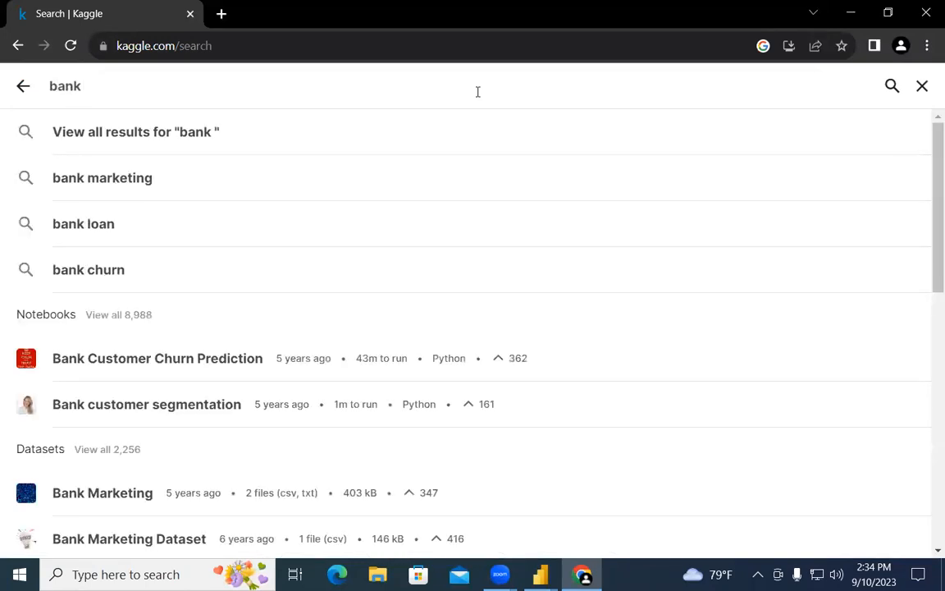
pyautogui.write(' data')
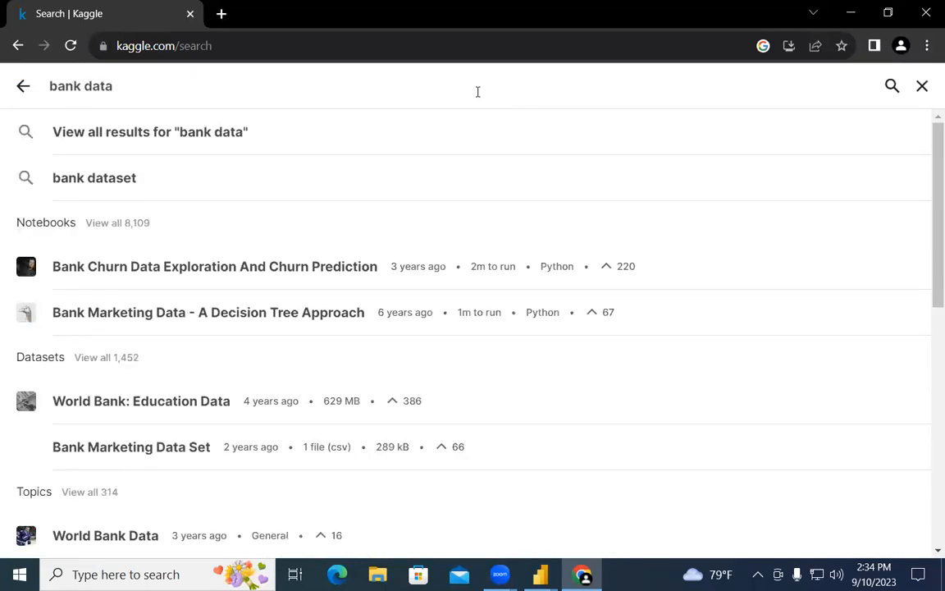
pyautogui.press('Return')
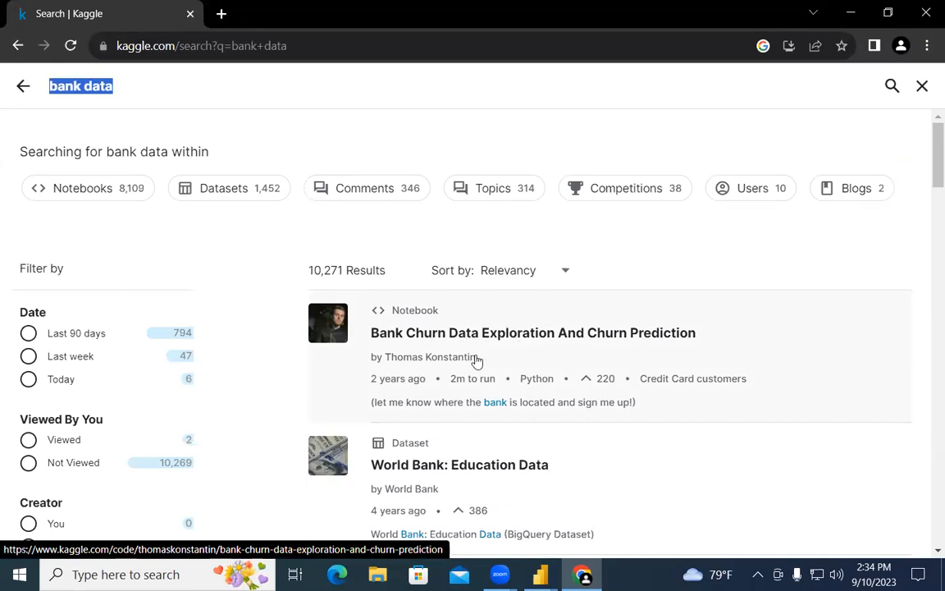
pyautogui.scroll(-2, 570, 378)
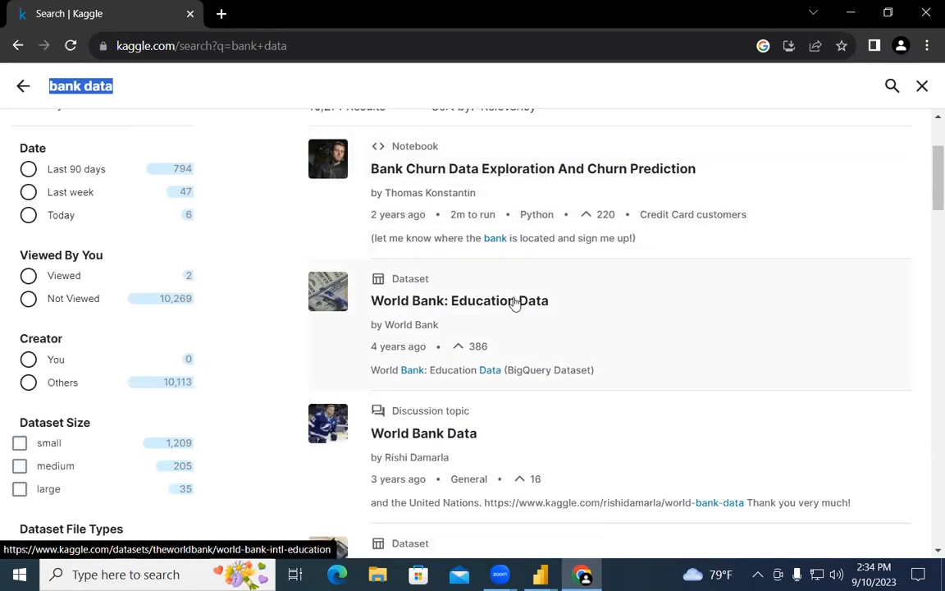
# Step: Preview the World Bank: Education Data dataset and return to the results
pyautogui.click(445, 306)
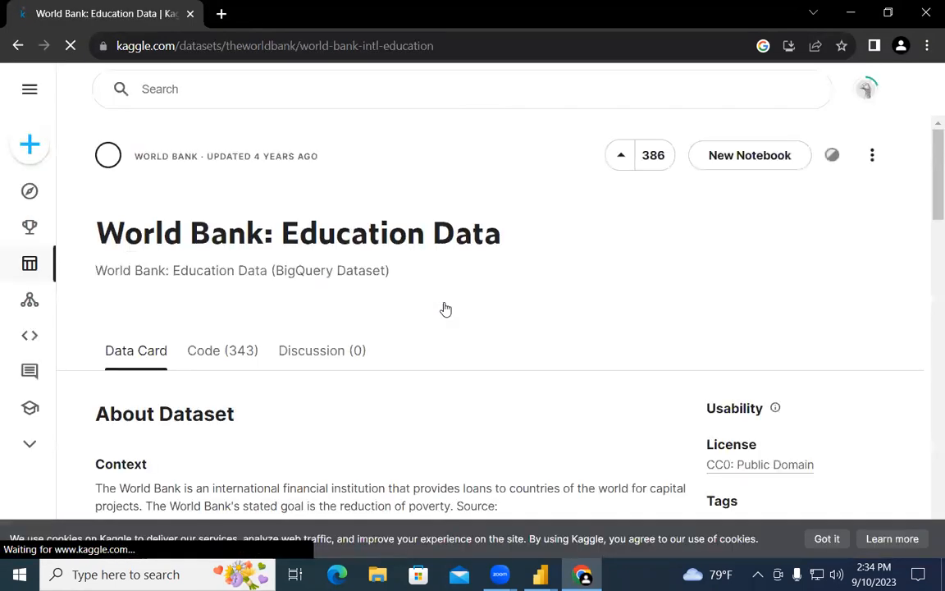
pyautogui.scroll(-10, 386, 348)
pyautogui.scroll(5, 389, 337)
pyautogui.scroll(5, 394, 329)
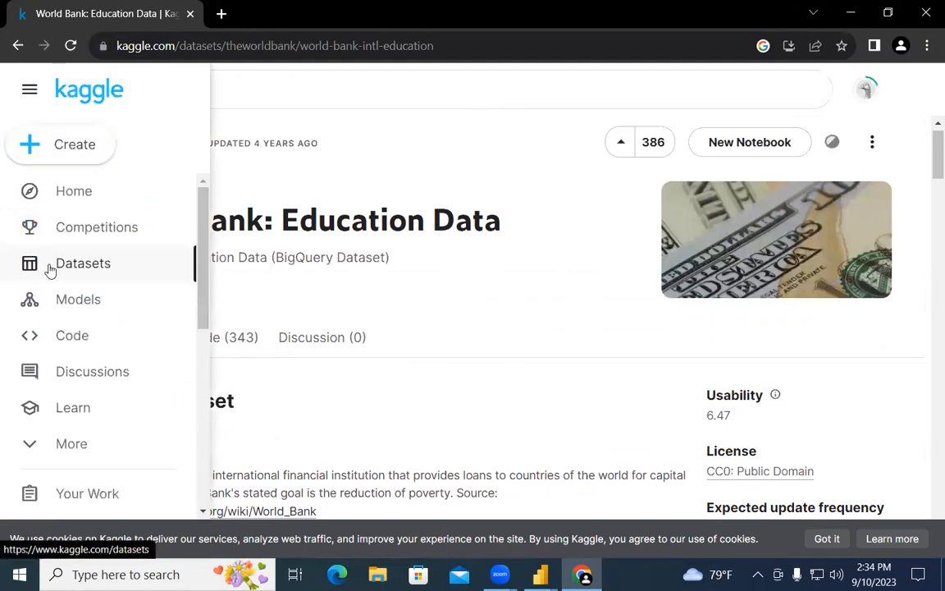
pyautogui.click(18, 45)
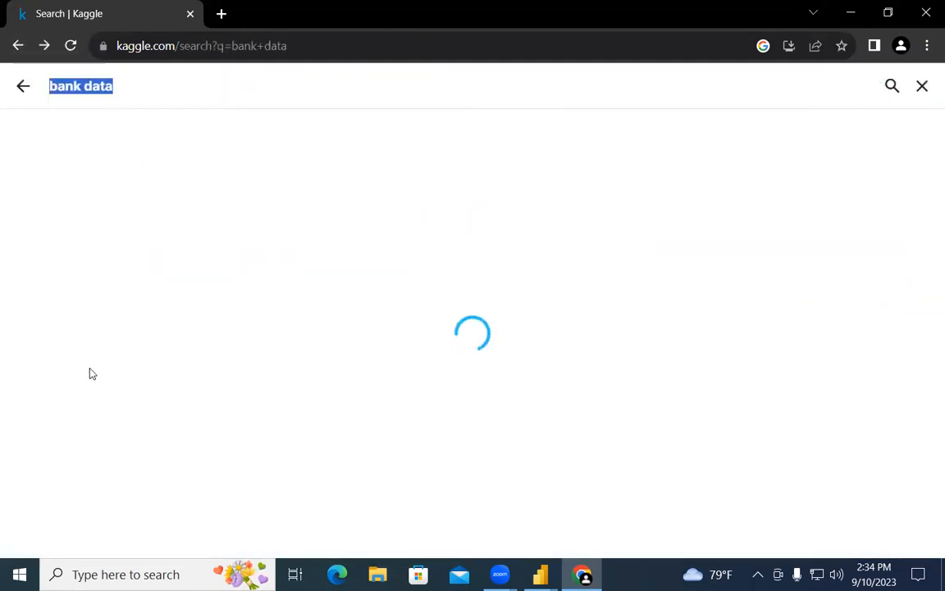
# Step: Filter the results to large datasets only and open Stock Market India
pyautogui.scroll(-5, 96, 410)
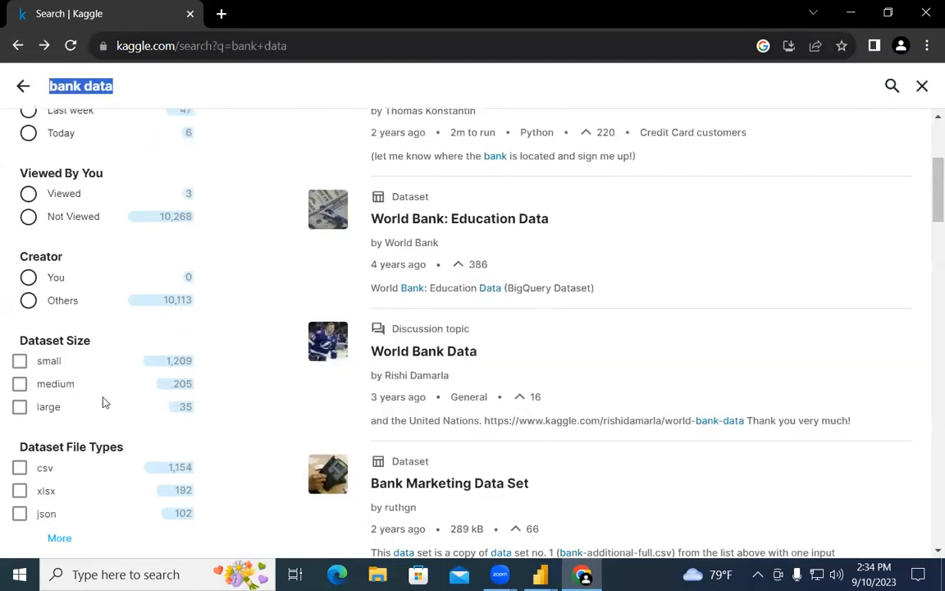
pyautogui.click(20, 362)
pyautogui.click(20, 384)
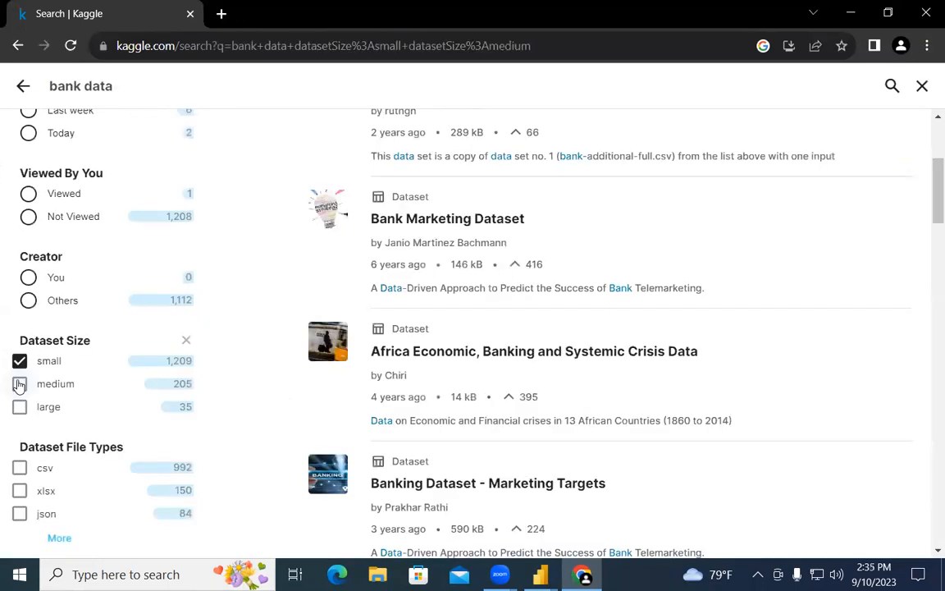
pyautogui.click(19, 407)
pyautogui.scroll(-2, 306, 474)
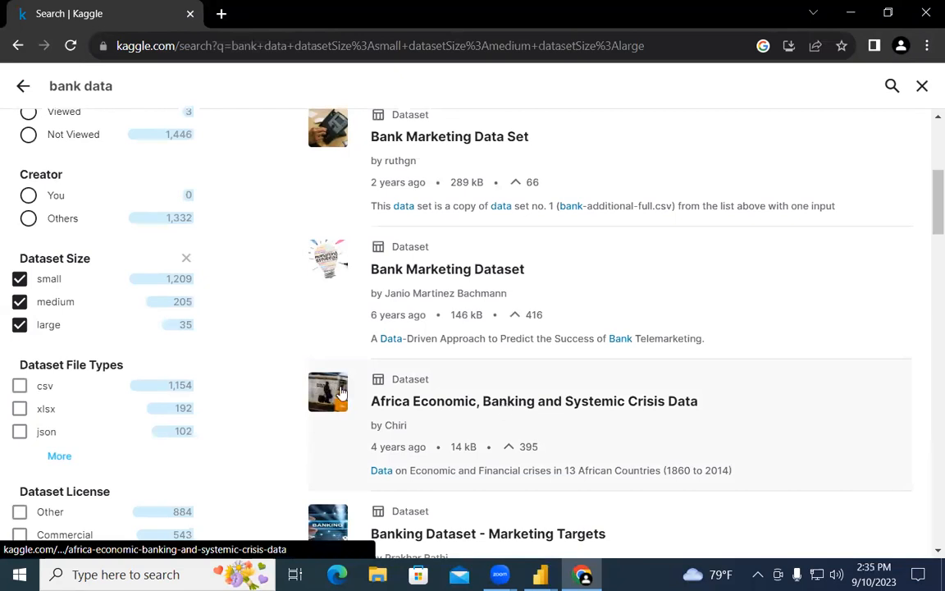
pyautogui.click(20, 280)
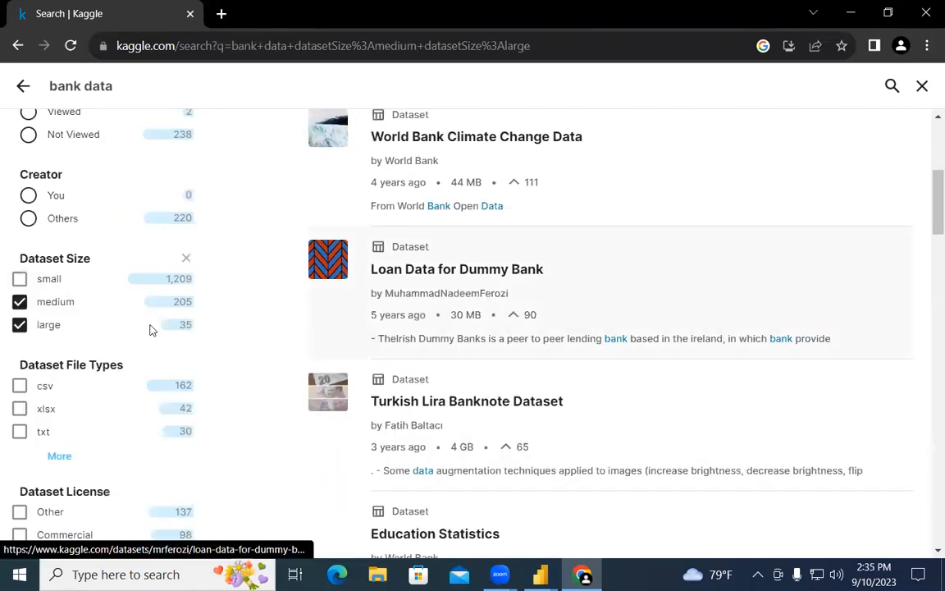
pyautogui.click(21, 303)
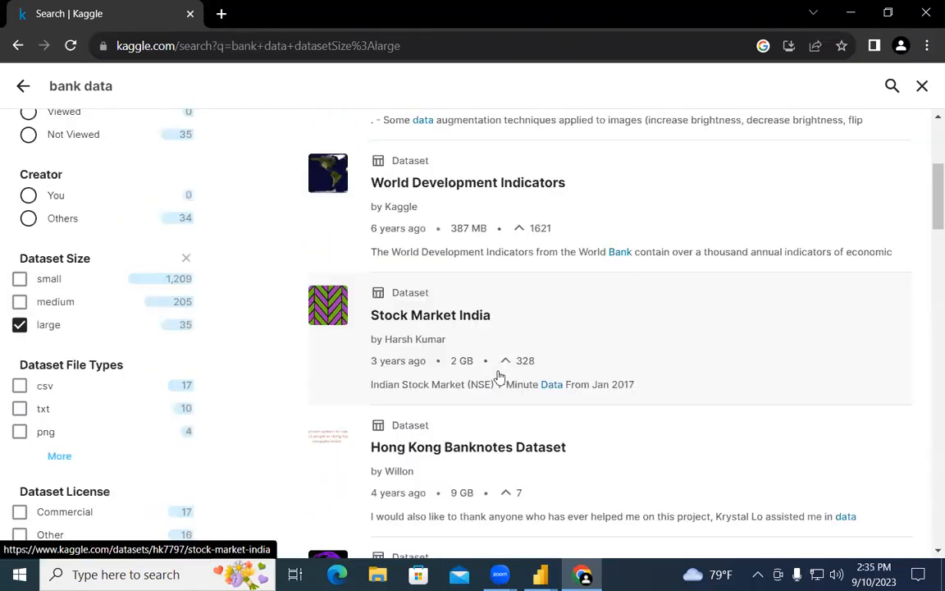
pyautogui.click(450, 323)
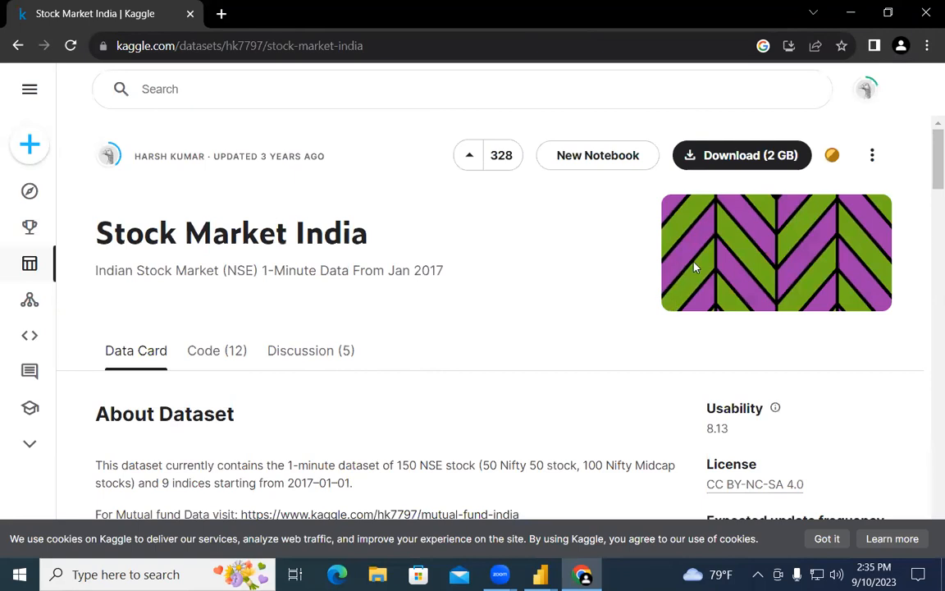
# Step: Download the 2 GB Stock Market India dataset and check the archive.zip progress
pyautogui.click(742, 156)
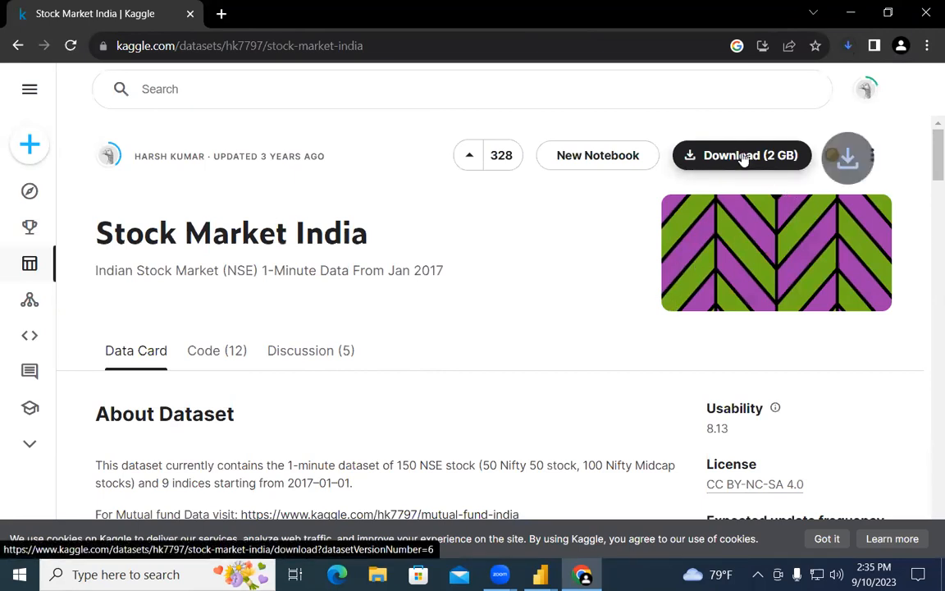
pyautogui.scroll(-5, 416, 339)
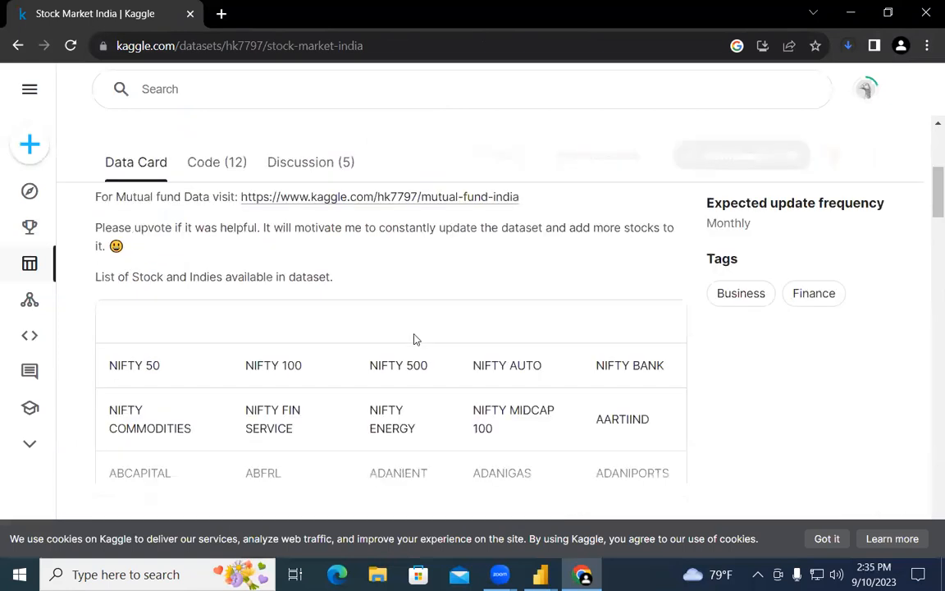
pyautogui.scroll(-1, 457, 353)
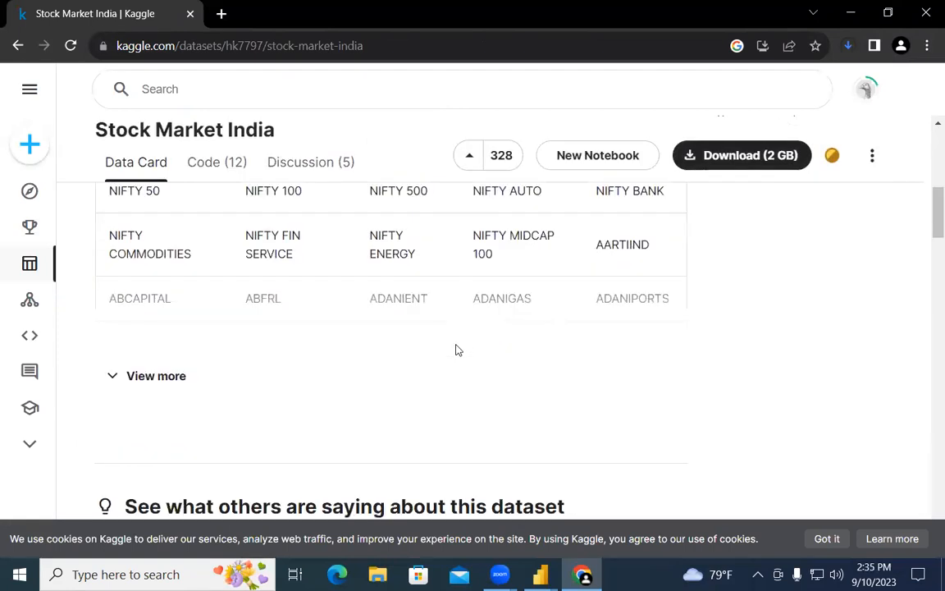
pyautogui.scroll(8, 457, 342)
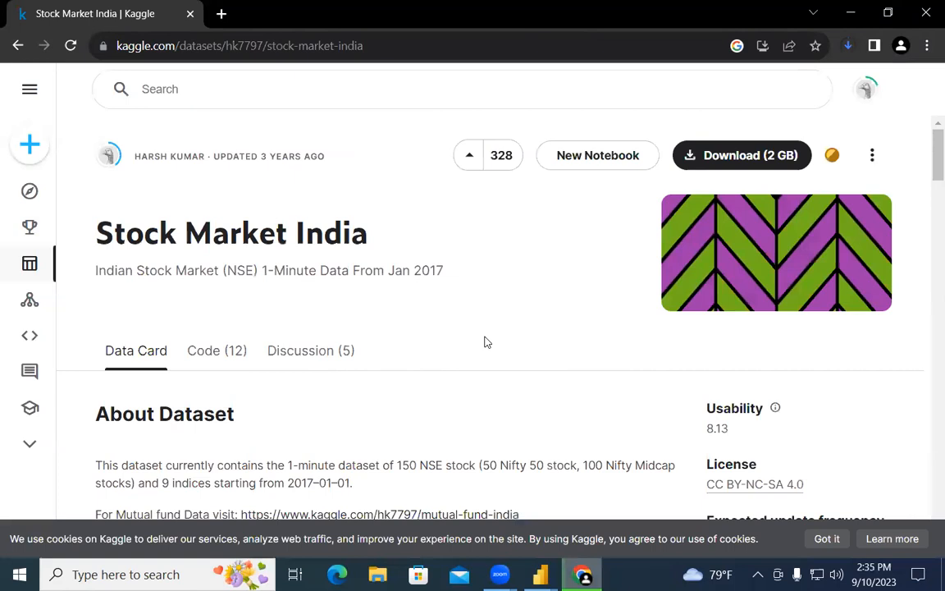
pyautogui.click(783, 155)
pyautogui.click(848, 46)
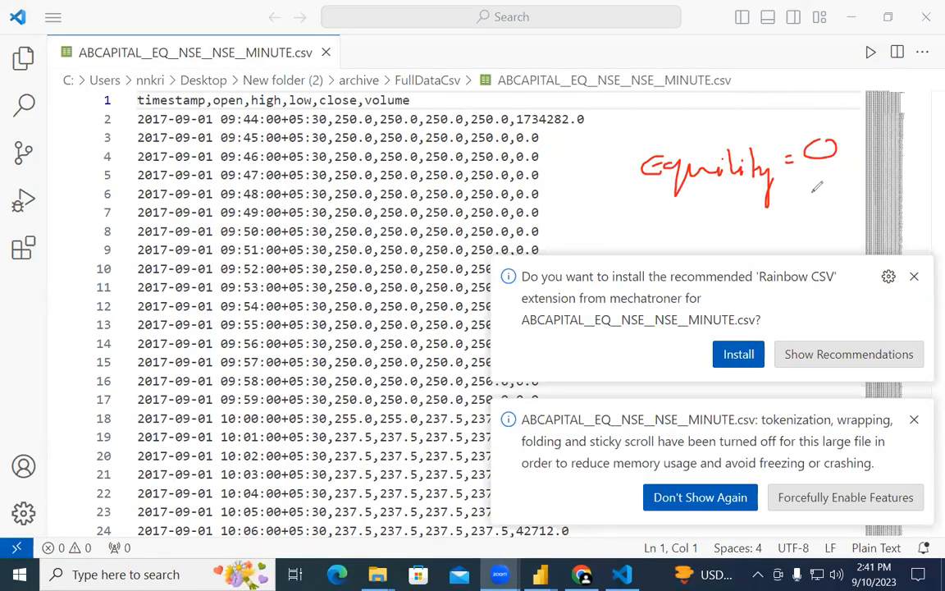
# Step: Underline the Equility = 0 note, then add brackets, a negative value note and a circled zero
pyautogui.moveTo(620, 195); pyautogui.dragTo(820, 191)
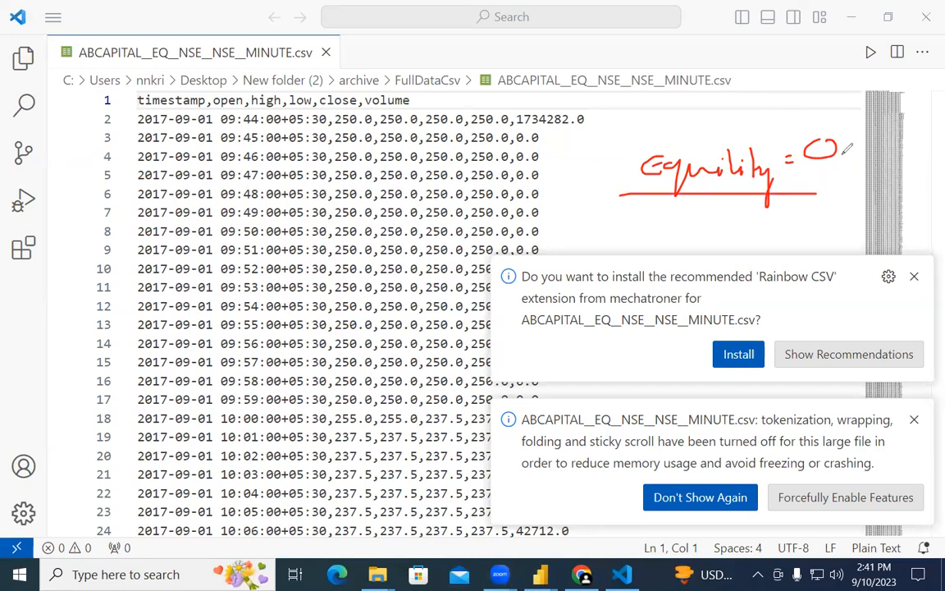
pyautogui.moveTo(842, 70)
pyautogui.mouseDown()
pyautogui.moveTo(837, 92)
pyautogui.moveTo(911, 54)
pyautogui.moveTo(933, 93)
pyautogui.moveTo(944, 90)
pyautogui.mouseUp()
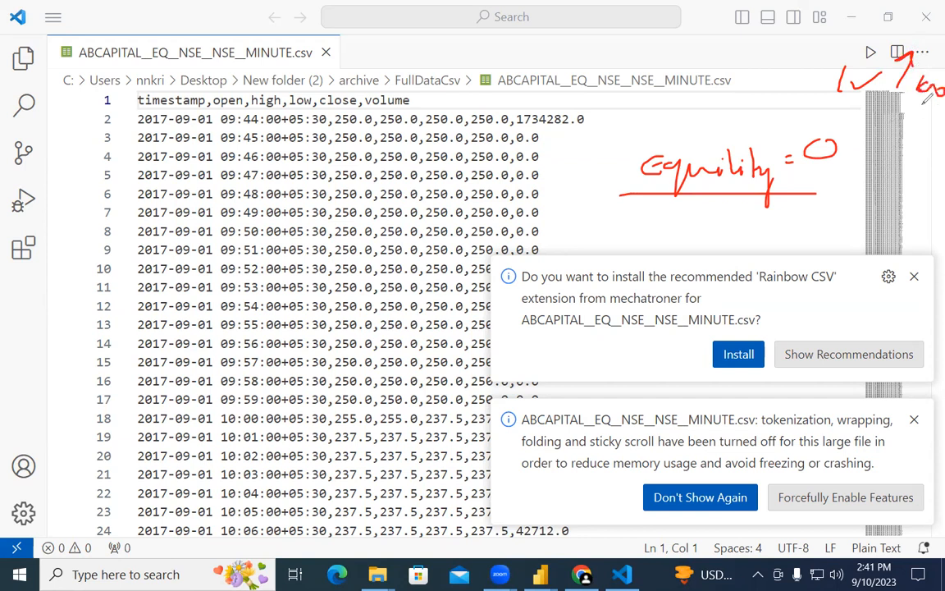
pyautogui.moveTo(863, 38); pyautogui.dragTo(882, 34)
pyautogui.moveTo(900, 136); pyautogui.dragTo(943, 138)
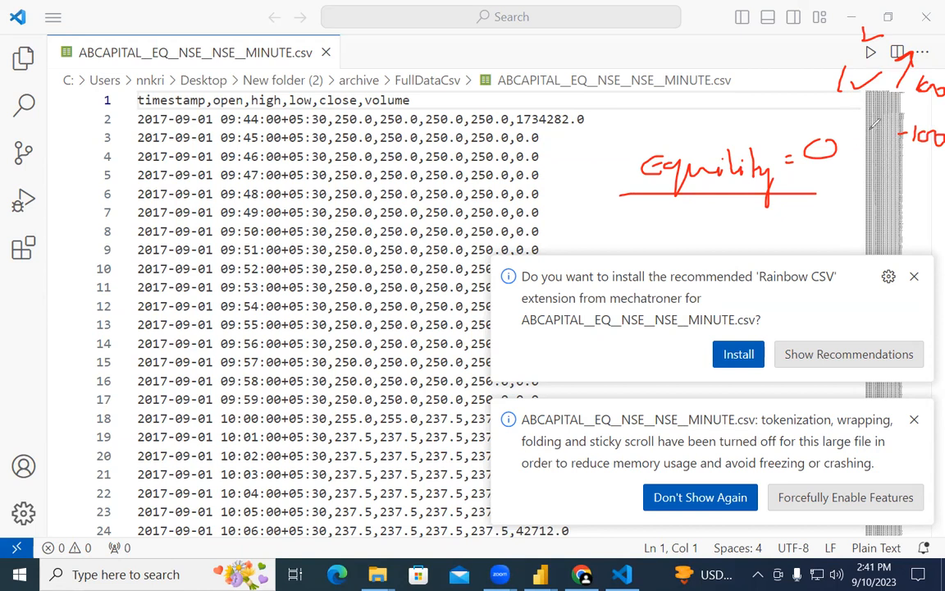
pyautogui.moveTo(860, 122); pyautogui.dragTo(857, 139)
pyautogui.moveTo(819, 125); pyautogui.dragTo(832, 123)
pyautogui.moveTo(858, 119)
pyautogui.mouseDown()
pyautogui.moveTo(853, 133)
pyautogui.moveTo(862, 114)
pyautogui.mouseUp()
# Step: Sketch small figures below the underlined note and circle them
pyautogui.moveTo(839, 202)
pyautogui.mouseDown()
pyautogui.moveTo(831, 247)
pyautogui.moveTo(876, 210)
pyautogui.moveTo(868, 234)
pyautogui.moveTo(881, 235)
pyautogui.mouseUp()
pyautogui.moveTo(903, 200)
pyautogui.mouseDown()
pyautogui.moveTo(906, 246)
pyautogui.moveTo(922, 245)
pyautogui.moveTo(920, 211)
pyautogui.moveTo(937, 236)
pyautogui.mouseUp()
pyautogui.moveTo(729, 216); pyautogui.dragTo(775, 218)
pyautogui.moveTo(664, 205)
pyautogui.mouseDown()
pyautogui.moveTo(656, 223)
pyautogui.moveTo(663, 243)
pyautogui.moveTo(674, 240)
pyautogui.mouseUp()
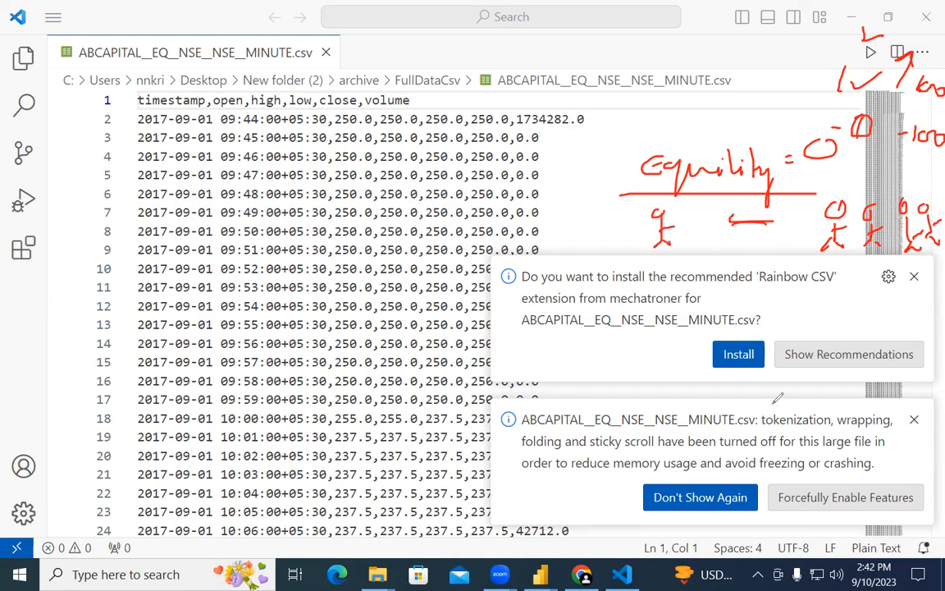
pyautogui.moveTo(930, 236)
pyautogui.mouseDown()
pyautogui.moveTo(642, 233)
pyautogui.moveTo(935, 217)
pyautogui.moveTo(639, 194)
pyautogui.moveTo(694, 266)
pyautogui.mouseUp()
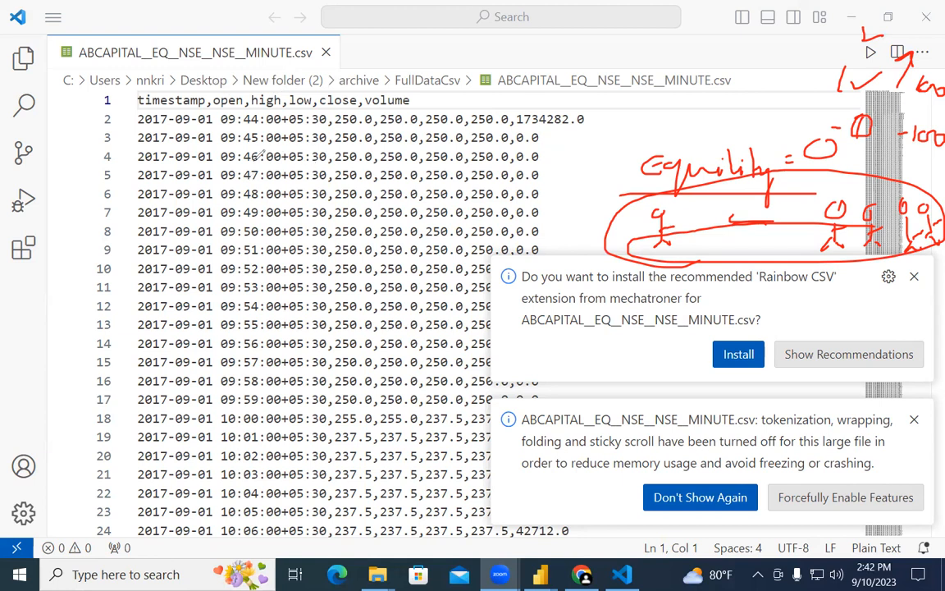
# Step: Draw a line down from line 4's timestamp, mark 2 beside lines 4–5, and write 10 and 5
pyautogui.moveTo(245, 152)
pyautogui.mouseDown()
pyautogui.moveTo(328, 159)
pyautogui.moveTo(375, 394)
pyautogui.moveTo(387, 551)
pyautogui.mouseUp()
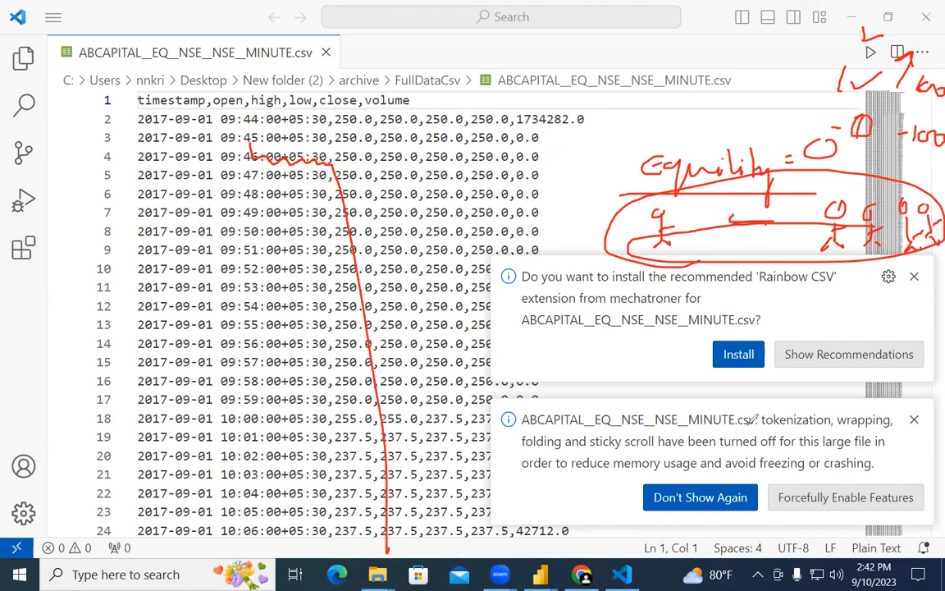
pyautogui.moveTo(524, 176)
pyautogui.mouseDown()
pyautogui.moveTo(538, 189)
pyautogui.moveTo(546, 171)
pyautogui.moveTo(548, 180)
pyautogui.mouseUp()
pyautogui.click(581, 159)
pyautogui.moveTo(583, 157); pyautogui.dragTo(598, 169)
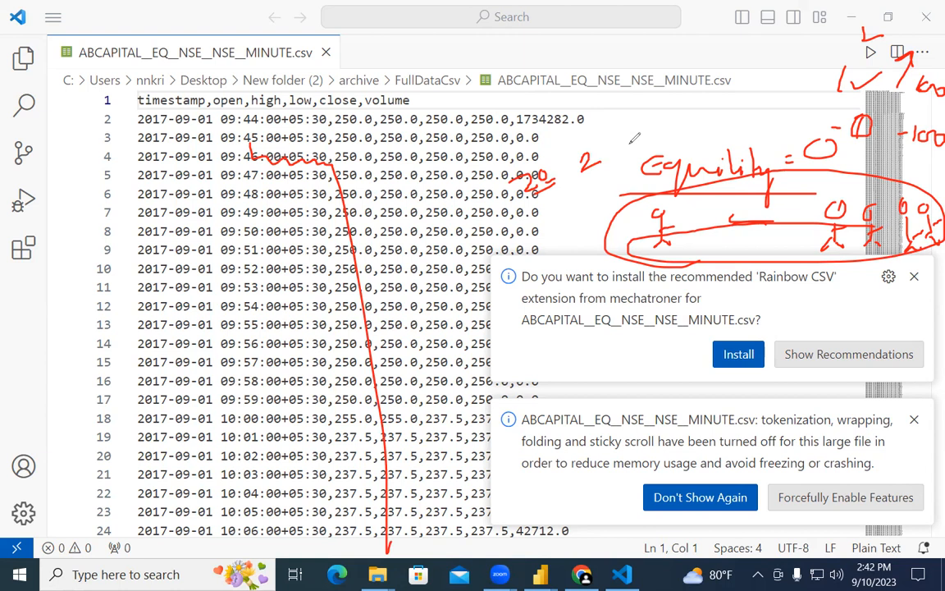
pyautogui.moveTo(624, 126)
pyautogui.mouseDown()
pyautogui.moveTo(624, 138)
pyautogui.moveTo(633, 126)
pyautogui.mouseUp()
pyautogui.moveTo(673, 110); pyautogui.dragTo(664, 125)
# Step: Clear the old ink with the E shortcut and write 'Future option' with 100 beneath it
pyautogui.press('e')
pyautogui.moveTo(618, 133)
pyautogui.mouseDown()
pyautogui.moveTo(617, 162)
pyautogui.moveTo(636, 138)
pyautogui.moveTo(738, 144)
pyautogui.moveTo(757, 156)
pyautogui.moveTo(778, 148)
pyautogui.moveTo(783, 176)
pyautogui.moveTo(793, 147)
pyautogui.moveTo(807, 156)
pyautogui.moveTo(845, 141)
pyautogui.mouseUp()
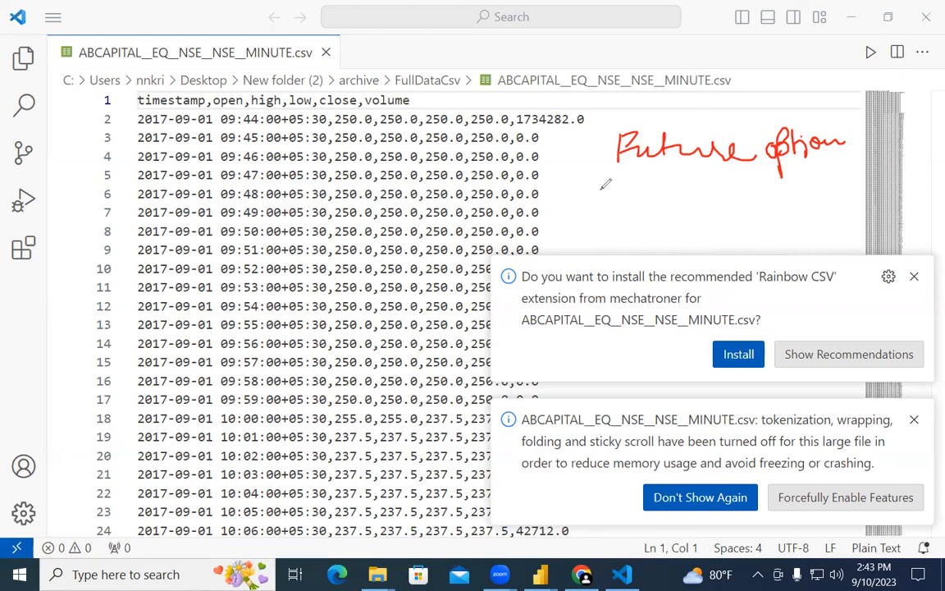
pyautogui.moveTo(580, 185)
pyautogui.mouseDown()
pyautogui.moveTo(579, 211)
pyautogui.moveTo(597, 188)
pyautogui.mouseUp()
pyautogui.moveTo(620, 186)
pyautogui.mouseDown()
pyautogui.moveTo(614, 207)
pyautogui.moveTo(621, 187)
pyautogui.moveTo(653, 217)
pyautogui.moveTo(655, 210)
pyautogui.mouseUp()
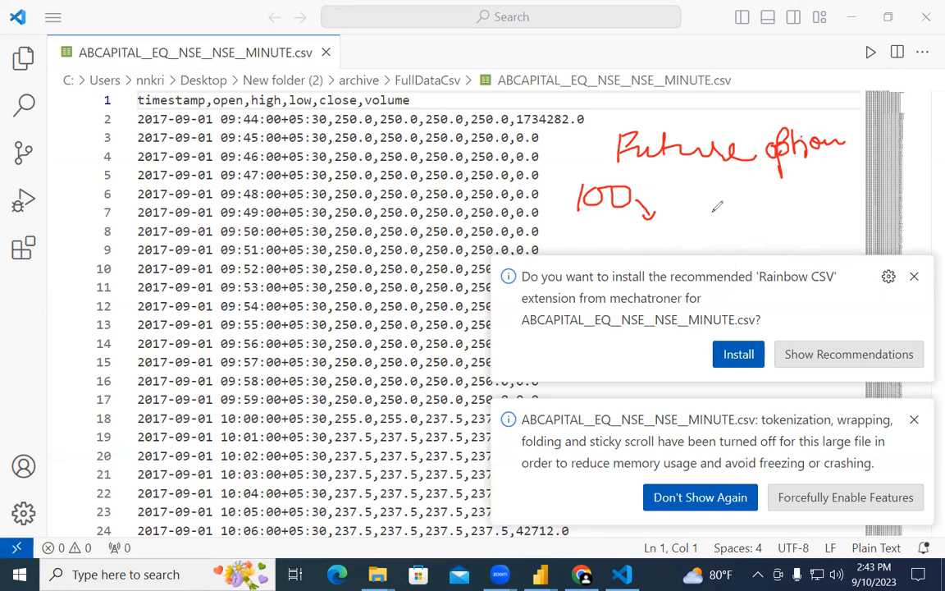
# Step: Draw an arrow beside 100, underline and cross it out, and tick the 200 note
pyautogui.moveTo(730, 204)
pyautogui.mouseDown()
pyautogui.moveTo(742, 198)
pyautogui.moveTo(745, 218)
pyautogui.moveTo(775, 205)
pyautogui.moveTo(788, 217)
pyautogui.mouseUp()
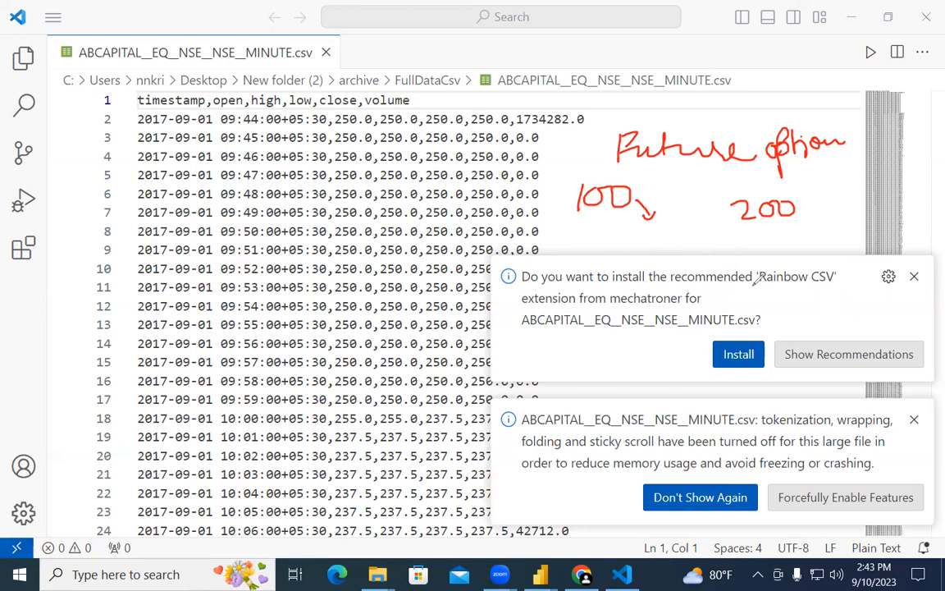
pyautogui.moveTo(601, 217); pyautogui.dragTo(621, 216)
pyautogui.moveTo(604, 218); pyautogui.dragTo(585, 239)
pyautogui.moveTo(588, 220); pyautogui.dragTo(611, 232)
pyautogui.moveTo(812, 207)
pyautogui.mouseDown()
pyautogui.moveTo(821, 219)
pyautogui.moveTo(856, 187)
pyautogui.mouseUp()
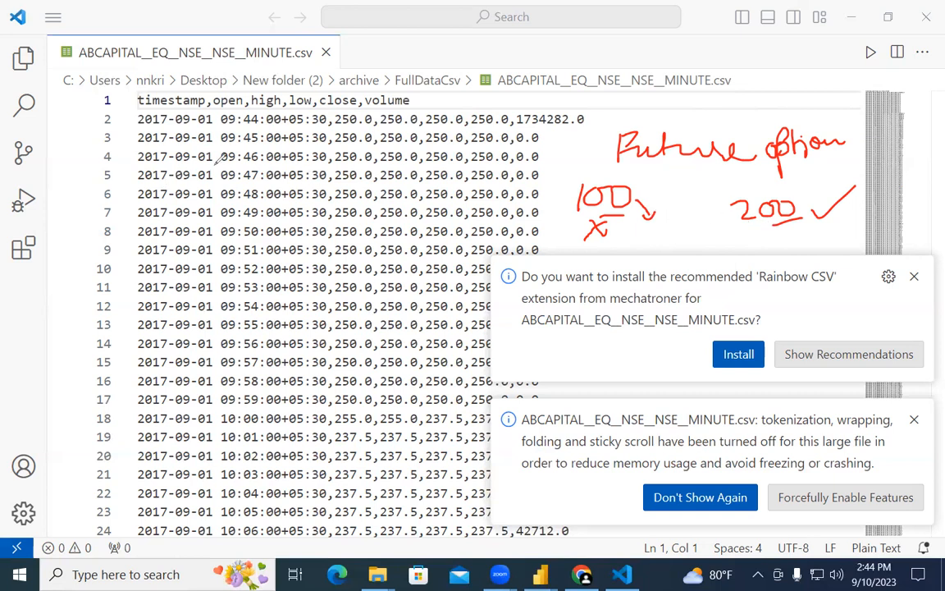
# Step: Loop rows 5–6 with check marks, circle 'Future option' and start writing commodity top right
pyautogui.moveTo(81, 184)
pyautogui.mouseDown()
pyautogui.moveTo(131, 172)
pyautogui.moveTo(210, 182)
pyautogui.mouseUp()
pyautogui.moveTo(92, 173)
pyautogui.mouseDown()
pyautogui.moveTo(75, 188)
pyautogui.moveTo(204, 188)
pyautogui.mouseUp()
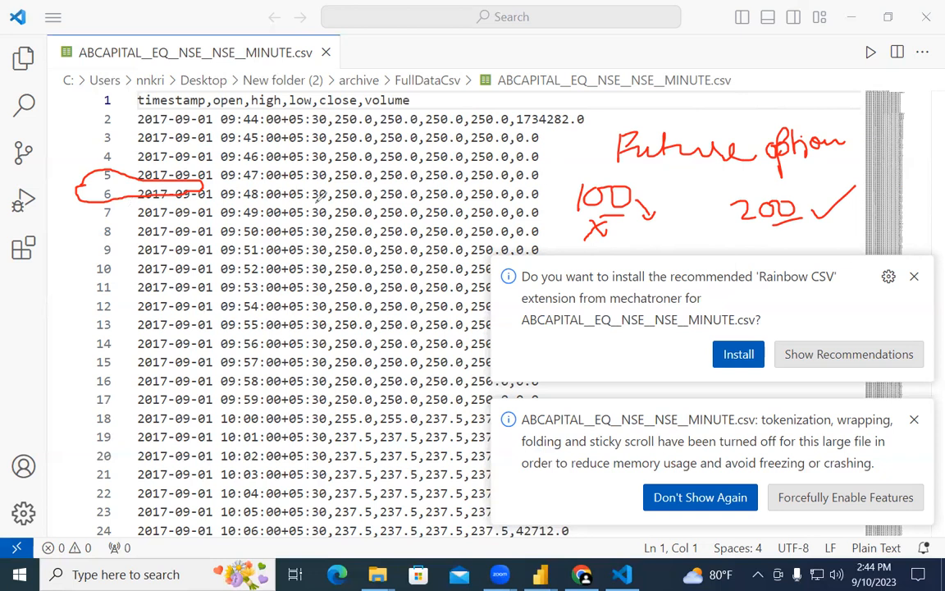
pyautogui.moveTo(190, 197); pyautogui.dragTo(200, 194)
pyautogui.moveTo(747, 82)
pyautogui.mouseDown()
pyautogui.moveTo(640, 201)
pyautogui.moveTo(739, 100)
pyautogui.mouseUp()
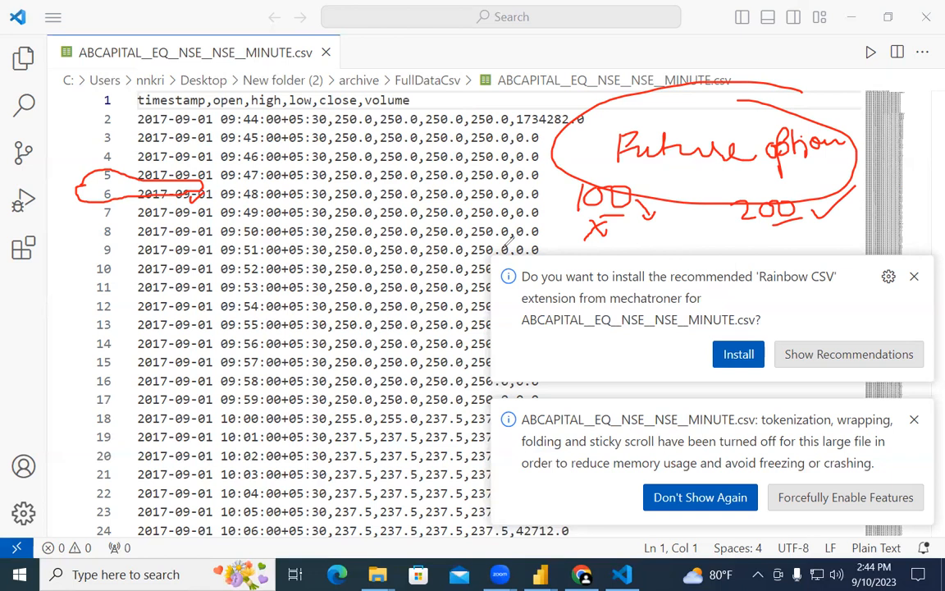
pyautogui.moveTo(165, 218); pyautogui.dragTo(169, 220)
pyautogui.moveTo(811, 90)
pyautogui.mouseDown()
pyautogui.moveTo(933, 86)
pyautogui.moveTo(931, 113)
pyautogui.mouseUp()
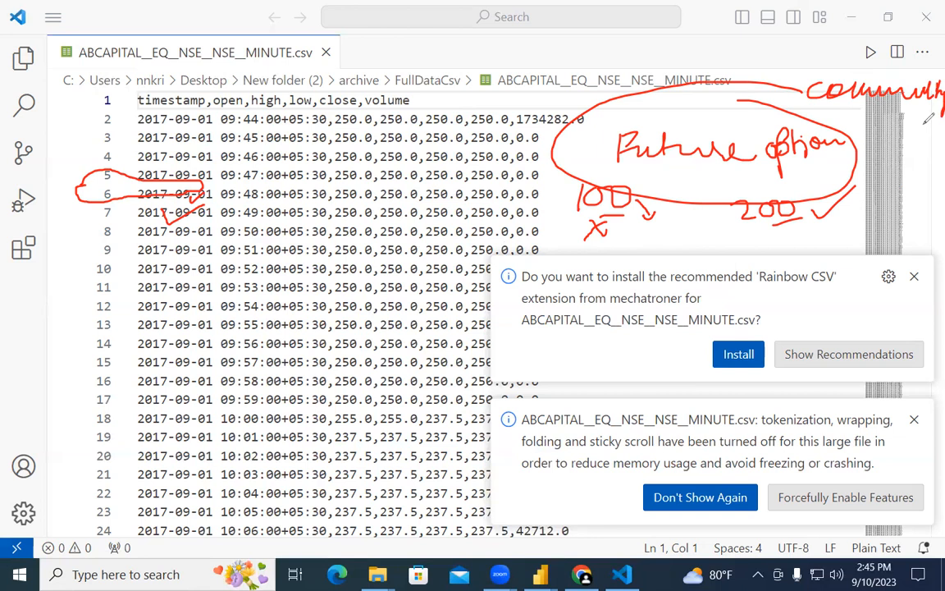
# Step: Finish and circle the commodity note, check row 6's date, and tick inside the Future option circle
pyautogui.moveTo(901, 115); pyautogui.dragTo(896, 141)
pyautogui.moveTo(895, 141); pyautogui.dragTo(902, 131)
pyautogui.moveTo(813, 102)
pyautogui.mouseDown()
pyautogui.moveTo(940, 70)
pyautogui.moveTo(867, 98)
pyautogui.mouseUp()
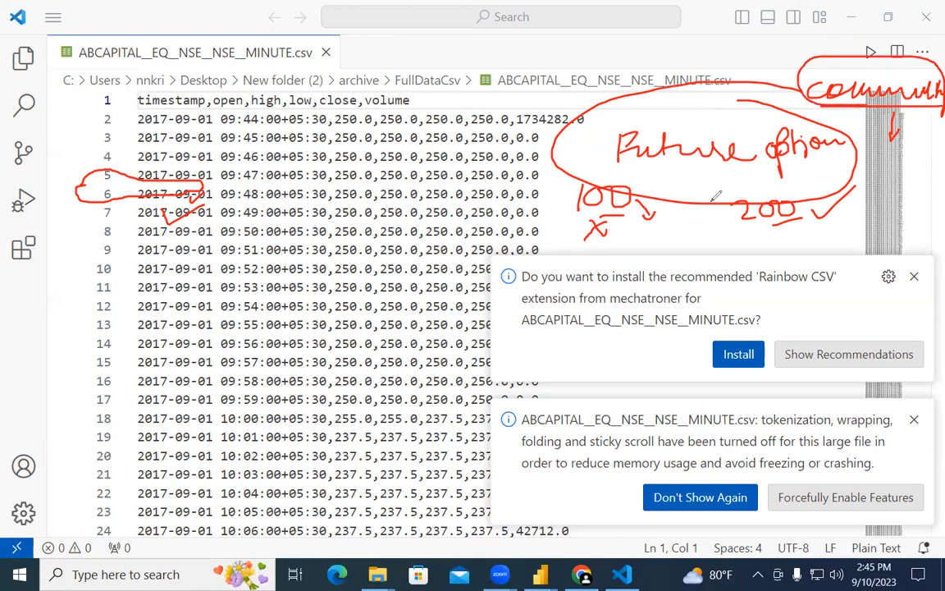
pyautogui.moveTo(182, 198); pyautogui.dragTo(200, 194)
pyautogui.moveTo(687, 187); pyautogui.dragTo(722, 178)
# Step: Write FII and DII notes above the data, underline DII and tick FII
pyautogui.moveTo(485, 105)
pyautogui.mouseDown()
pyautogui.moveTo(486, 90)
pyautogui.moveTo(493, 97)
pyautogui.mouseUp()
pyautogui.moveTo(502, 92)
pyautogui.mouseDown()
pyautogui.moveTo(509, 105)
pyautogui.moveTo(487, 141)
pyautogui.moveTo(502, 140)
pyautogui.mouseUp()
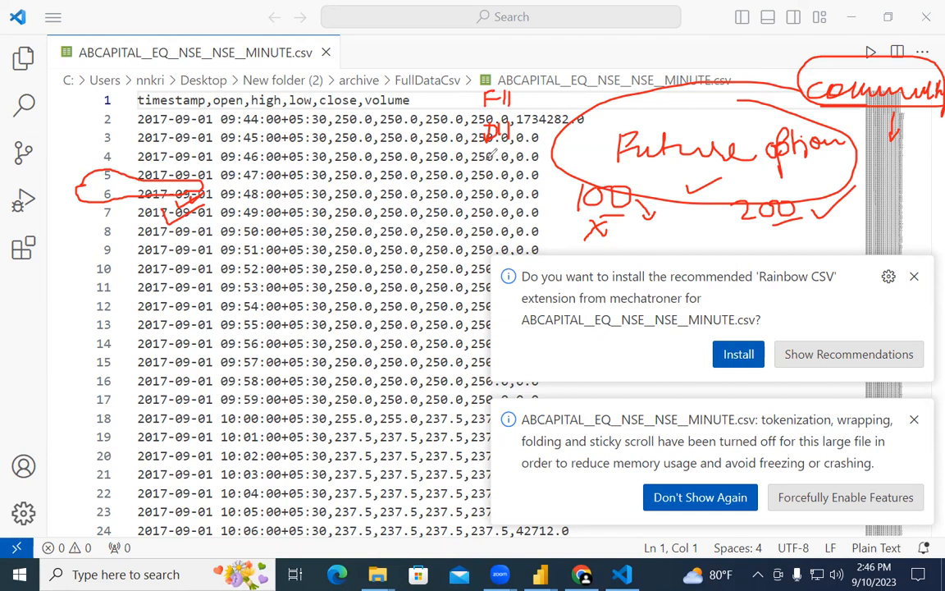
pyautogui.moveTo(483, 168)
pyautogui.mouseDown()
pyautogui.moveTo(487, 155)
pyautogui.moveTo(485, 165)
pyautogui.moveTo(502, 162)
pyautogui.moveTo(543, 141)
pyautogui.moveTo(542, 160)
pyautogui.mouseUp()
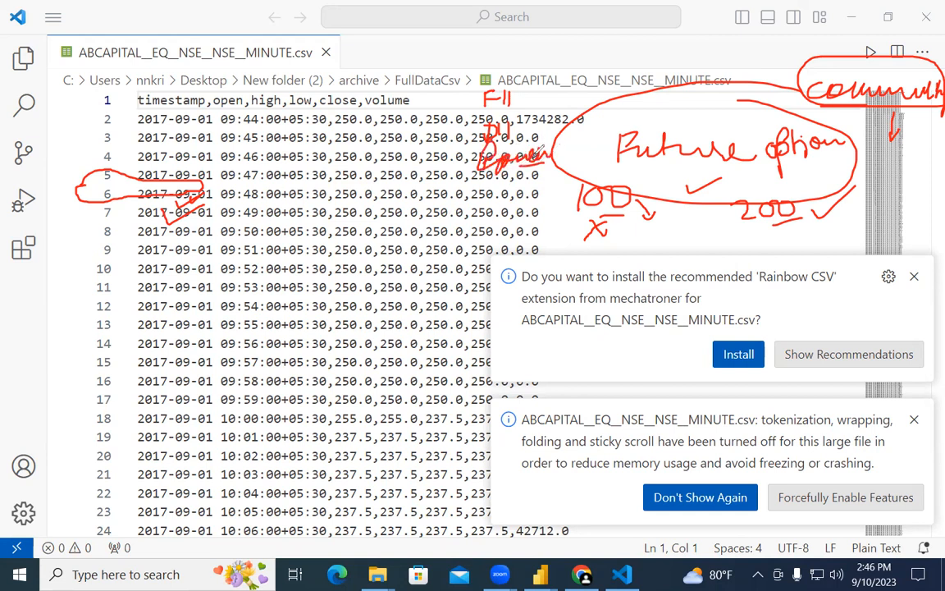
pyautogui.moveTo(532, 94); pyautogui.dragTo(561, 86)
pyautogui.moveTo(467, 107)
pyautogui.mouseDown()
pyautogui.moveTo(502, 108)
pyautogui.moveTo(517, 122)
pyautogui.mouseUp()
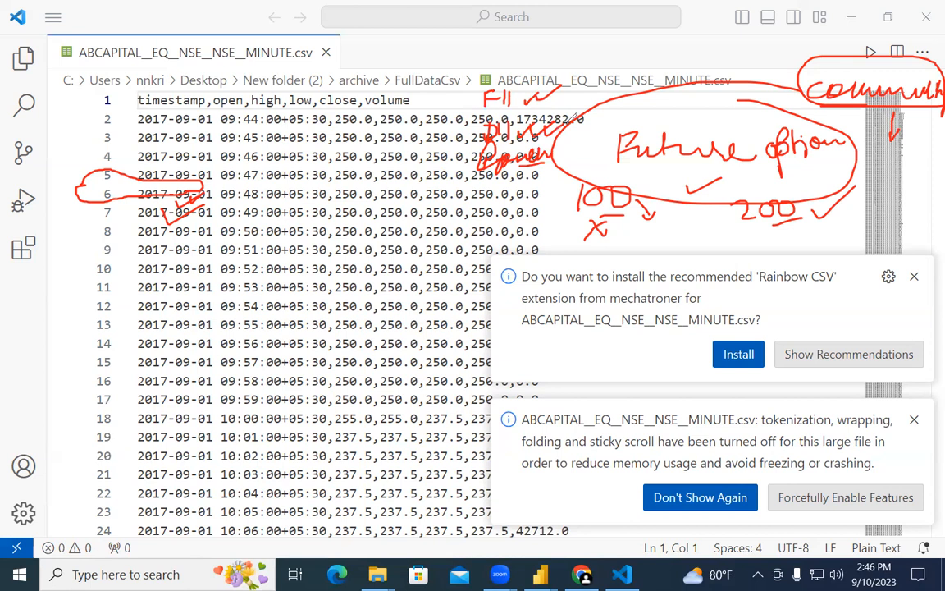
# Step: Write 7000 and 6000, arrow down from row 6, circle FII, then clear all ink with E
pyautogui.moveTo(606, 62)
pyautogui.mouseDown()
pyautogui.moveTo(617, 80)
pyautogui.moveTo(636, 67)
pyautogui.moveTo(696, 69)
pyautogui.mouseUp()
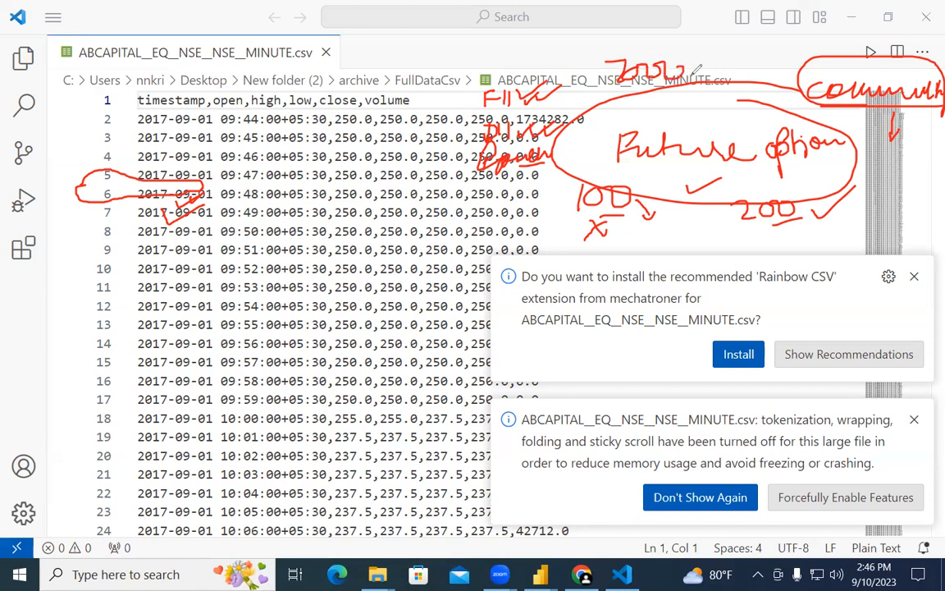
pyautogui.moveTo(572, 127); pyautogui.dragTo(608, 115)
pyautogui.moveTo(662, 93)
pyautogui.mouseDown()
pyautogui.moveTo(667, 107)
pyautogui.moveTo(711, 107)
pyautogui.mouseUp()
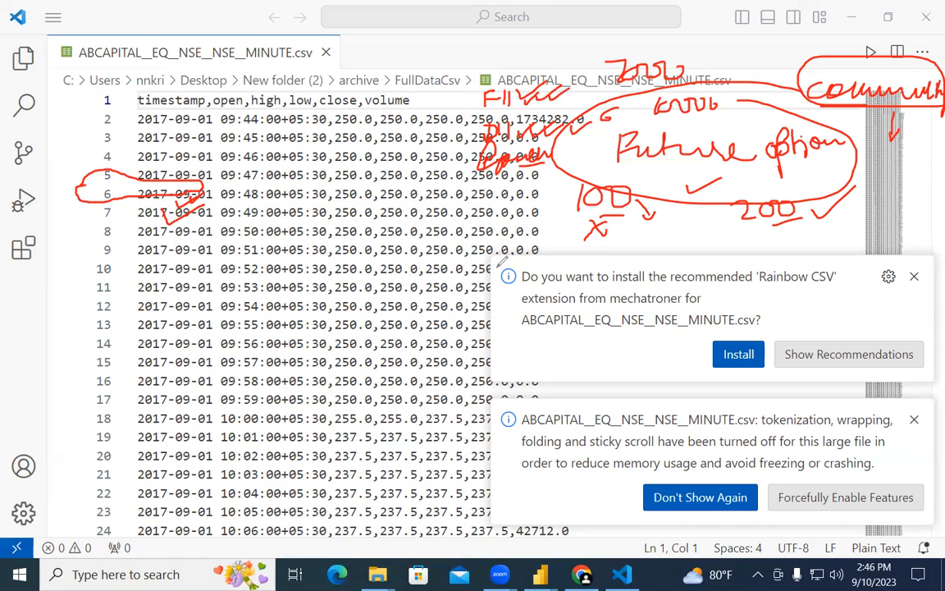
pyautogui.moveTo(519, 191); pyautogui.dragTo(538, 318)
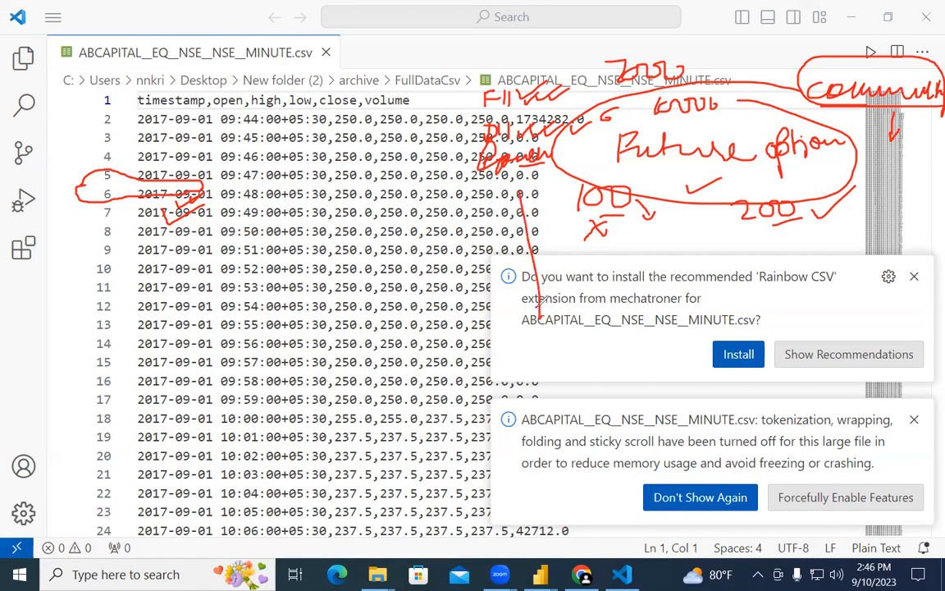
pyautogui.moveTo(542, 65)
pyautogui.mouseDown()
pyautogui.moveTo(505, 118)
pyautogui.moveTo(418, 82)
pyautogui.moveTo(353, 110)
pyautogui.mouseUp()
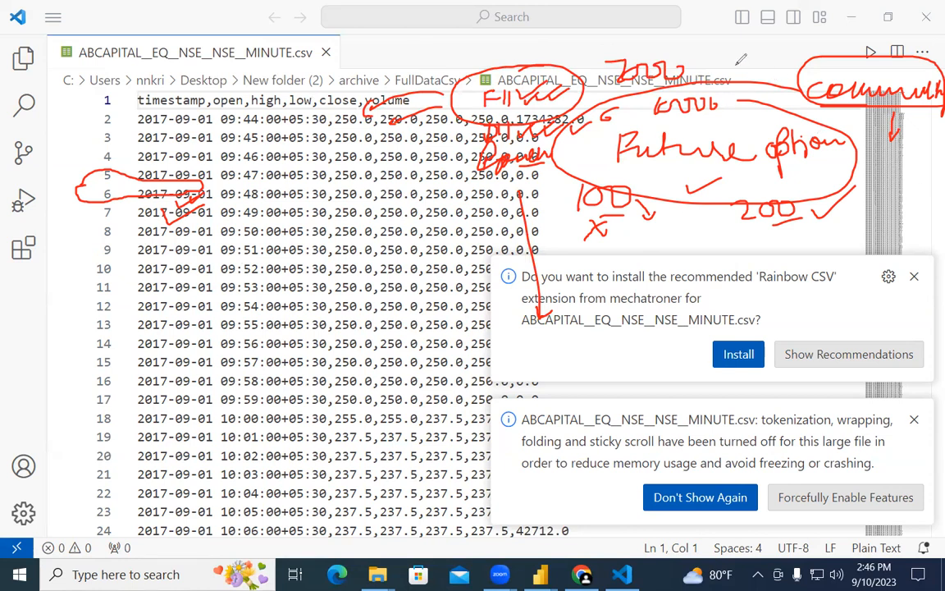
pyautogui.press('e')
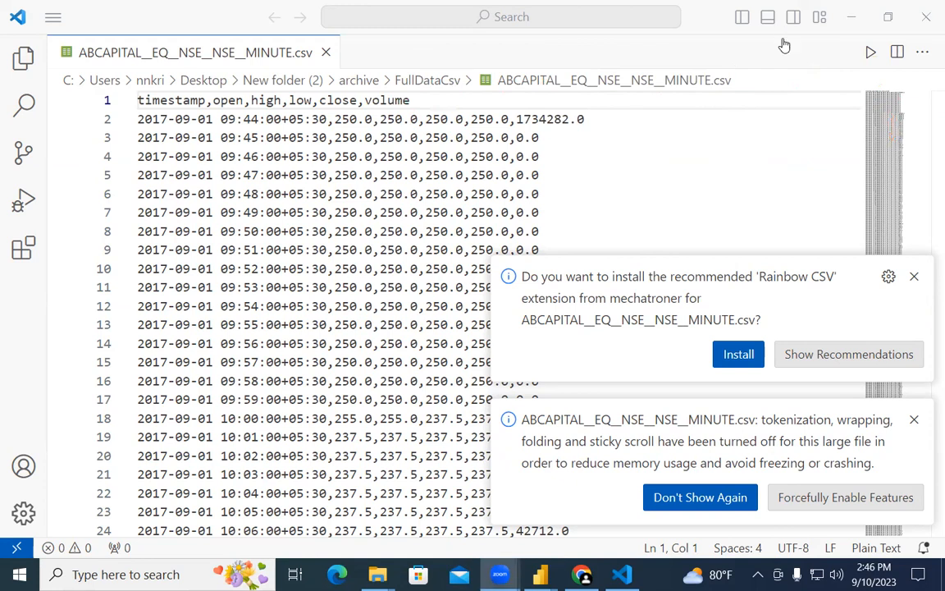
# Step: Dismiss the Rainbow CSV and large-file notices and handwrite 'Forex' beside the data
pyautogui.click(914, 277)
pyautogui.click(915, 423)
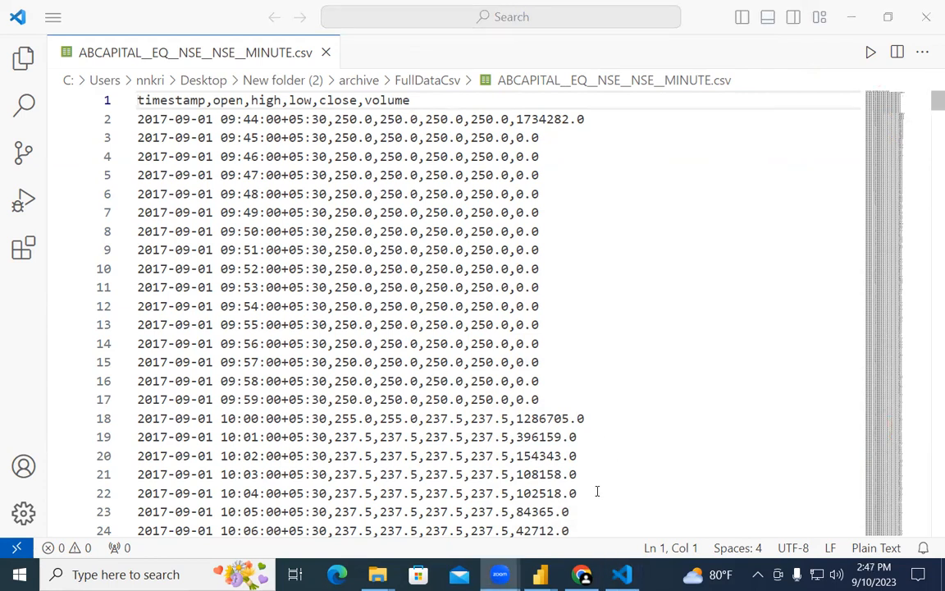
pyautogui.moveTo(646, 160)
pyautogui.mouseDown()
pyautogui.moveTo(644, 187)
pyautogui.moveTo(669, 157)
pyautogui.moveTo(674, 173)
pyautogui.moveTo(756, 165)
pyautogui.mouseUp()
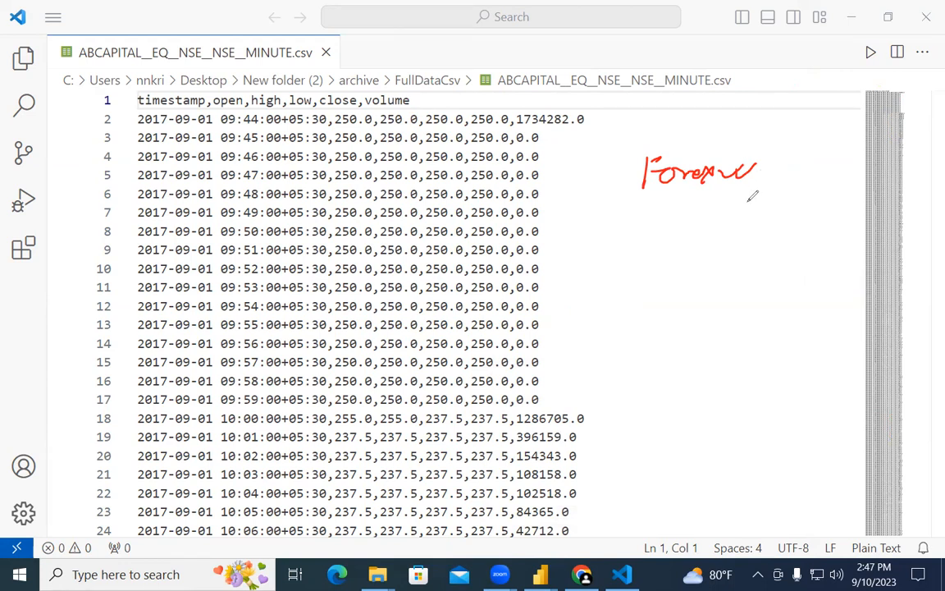
# Step: List inr, usd, pound and YEN under Forex, underlining YEN and circling usd, pound and YEN
pyautogui.moveTo(680, 220)
pyautogui.mouseDown()
pyautogui.moveTo(680, 237)
pyautogui.moveTo(725, 231)
pyautogui.mouseUp()
pyautogui.moveTo(680, 259)
pyautogui.mouseDown()
pyautogui.moveTo(696, 279)
pyautogui.moveTo(725, 279)
pyautogui.moveTo(683, 316)
pyautogui.moveTo(740, 299)
pyautogui.mouseUp()
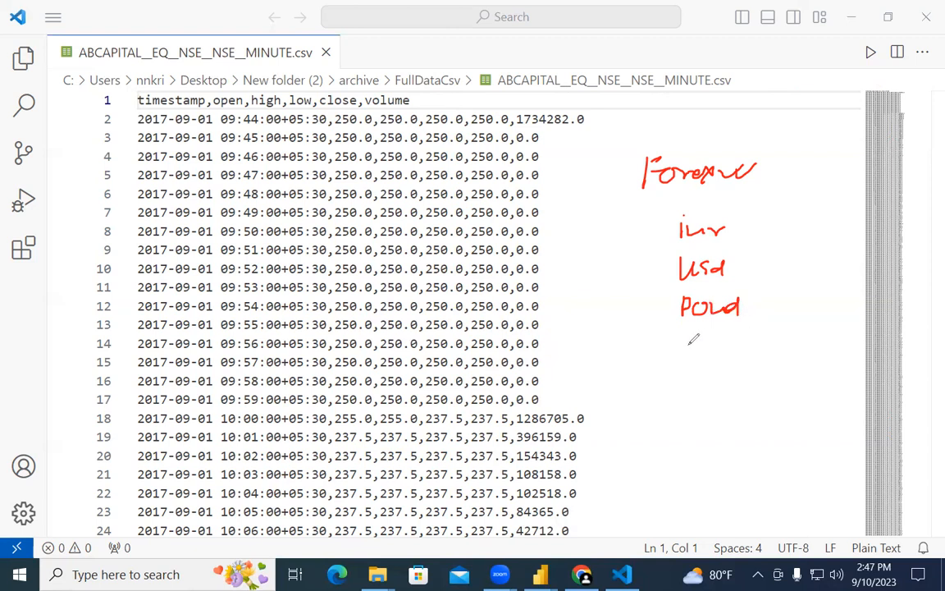
pyautogui.moveTo(675, 345)
pyautogui.mouseDown()
pyautogui.moveTo(684, 366)
pyautogui.moveTo(723, 350)
pyautogui.moveTo(727, 361)
pyautogui.mouseUp()
pyautogui.moveTo(719, 372); pyautogui.dragTo(743, 362)
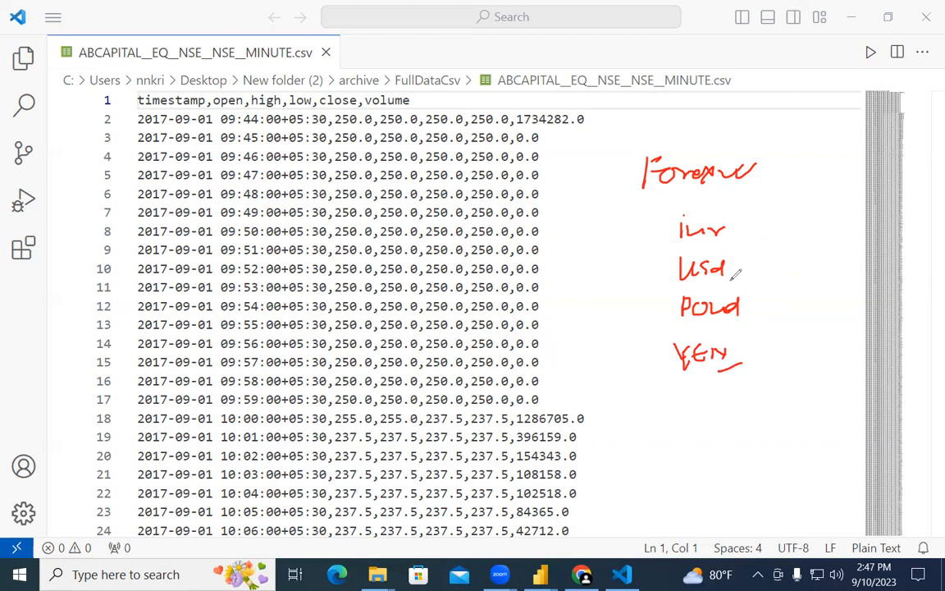
pyautogui.moveTo(738, 293)
pyautogui.mouseDown()
pyautogui.moveTo(683, 320)
pyautogui.moveTo(749, 297)
pyautogui.mouseUp()
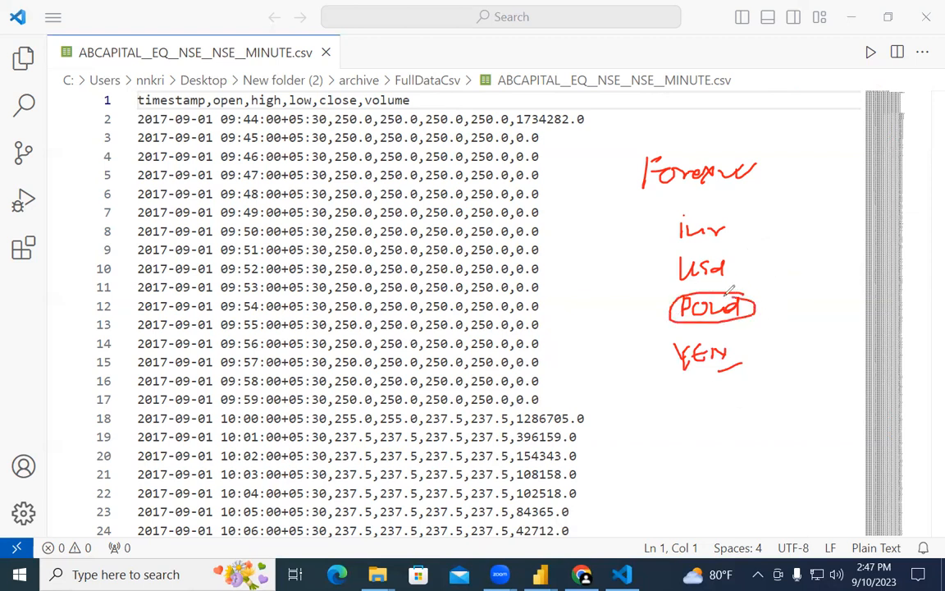
pyautogui.moveTo(726, 251); pyautogui.dragTo(730, 253)
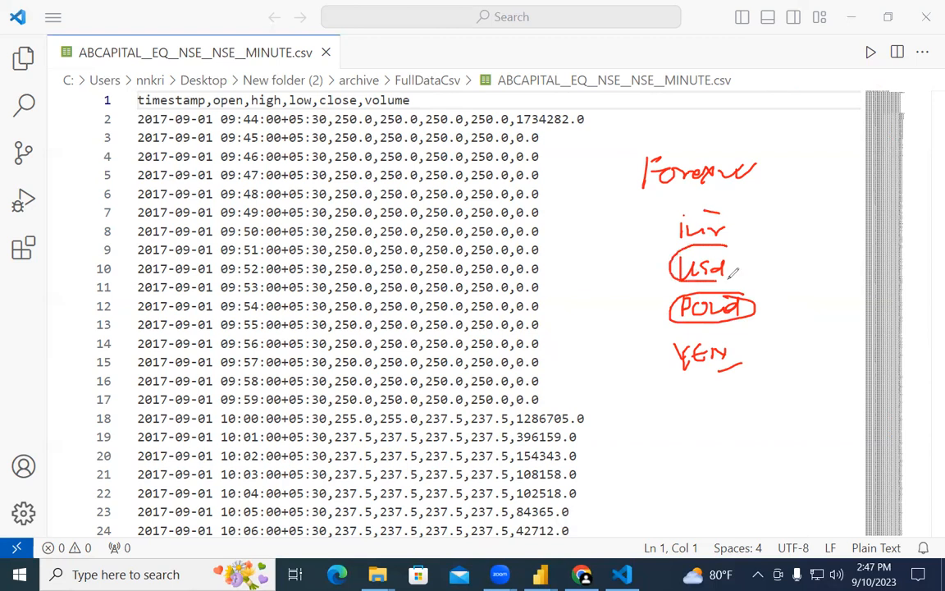
pyautogui.moveTo(734, 330)
pyautogui.mouseDown()
pyautogui.moveTo(698, 332)
pyautogui.moveTo(668, 360)
pyautogui.moveTo(720, 373)
pyautogui.moveTo(762, 351)
pyautogui.mouseUp()
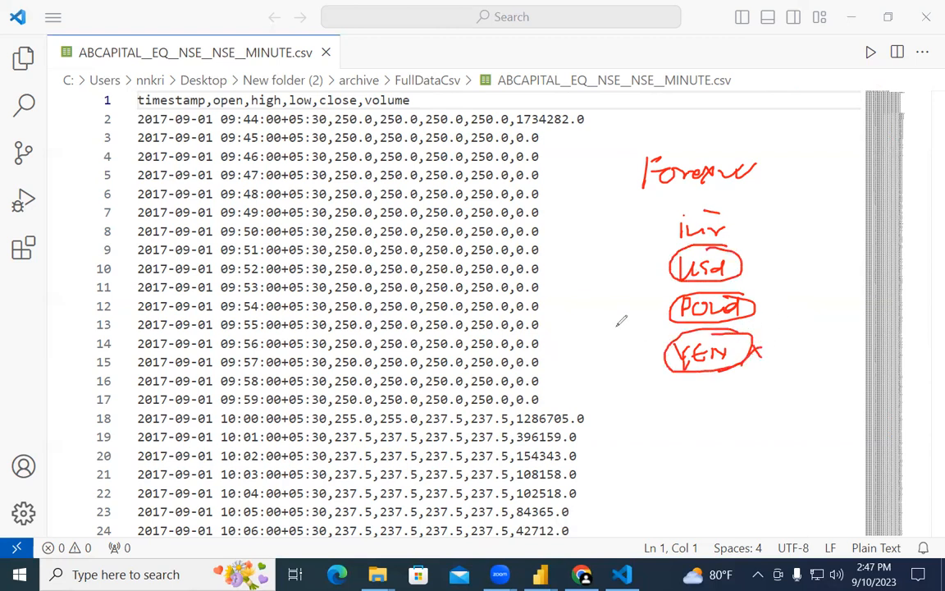
# Step: Tick usd and pound, box the currency list, and write EURO below it
pyautogui.moveTo(749, 264); pyautogui.dragTo(751, 271)
pyautogui.moveTo(772, 305); pyautogui.dragTo(805, 297)
pyautogui.moveTo(748, 265); pyautogui.dragTo(781, 262)
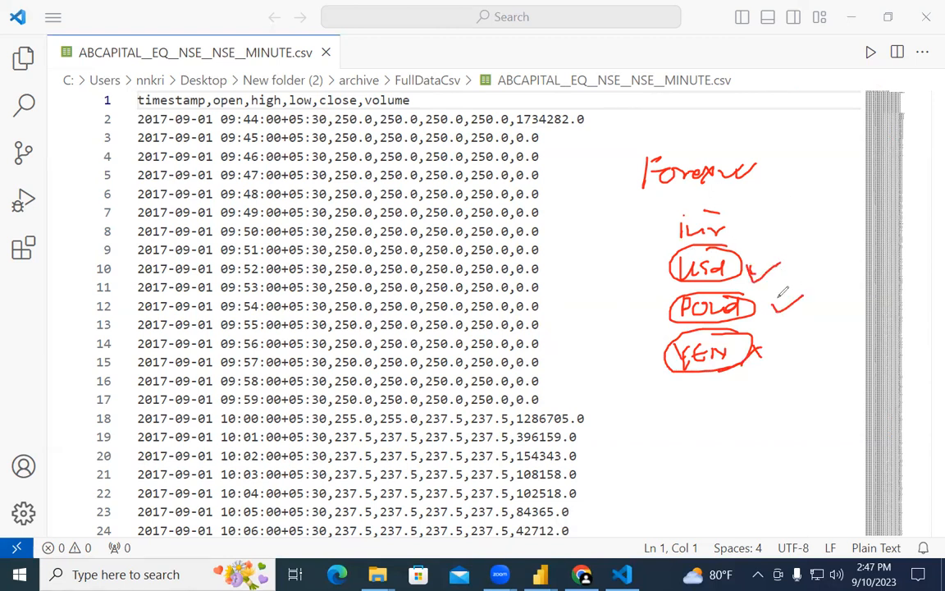
pyautogui.moveTo(752, 243)
pyautogui.mouseDown()
pyautogui.moveTo(658, 349)
pyautogui.moveTo(658, 386)
pyautogui.mouseUp()
pyautogui.moveTo(720, 389); pyautogui.dragTo(745, 228)
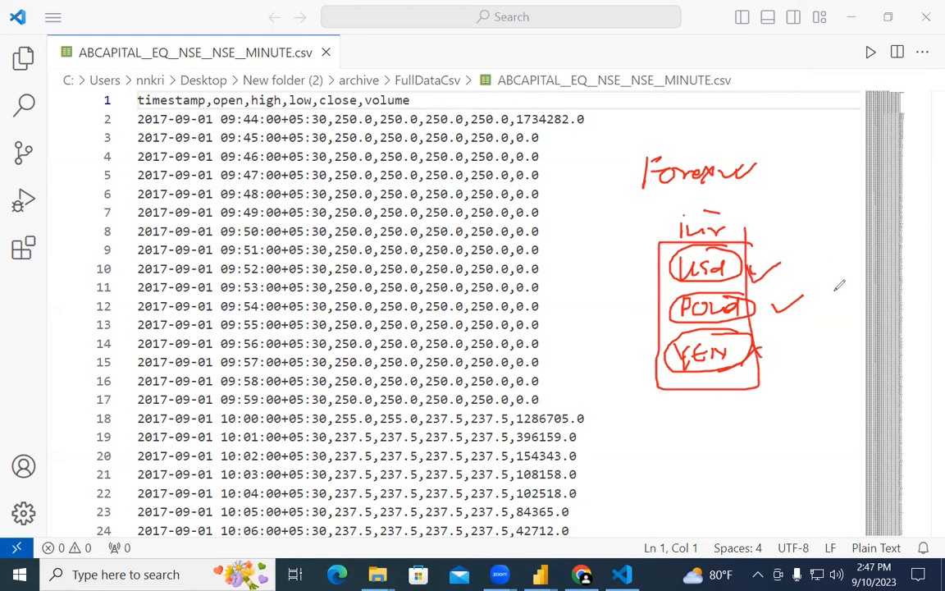
pyautogui.moveTo(692, 384)
pyautogui.mouseDown()
pyautogui.moveTo(695, 398)
pyautogui.moveTo(712, 383)
pyautogui.moveTo(723, 397)
pyautogui.moveTo(741, 383)
pyautogui.mouseUp()
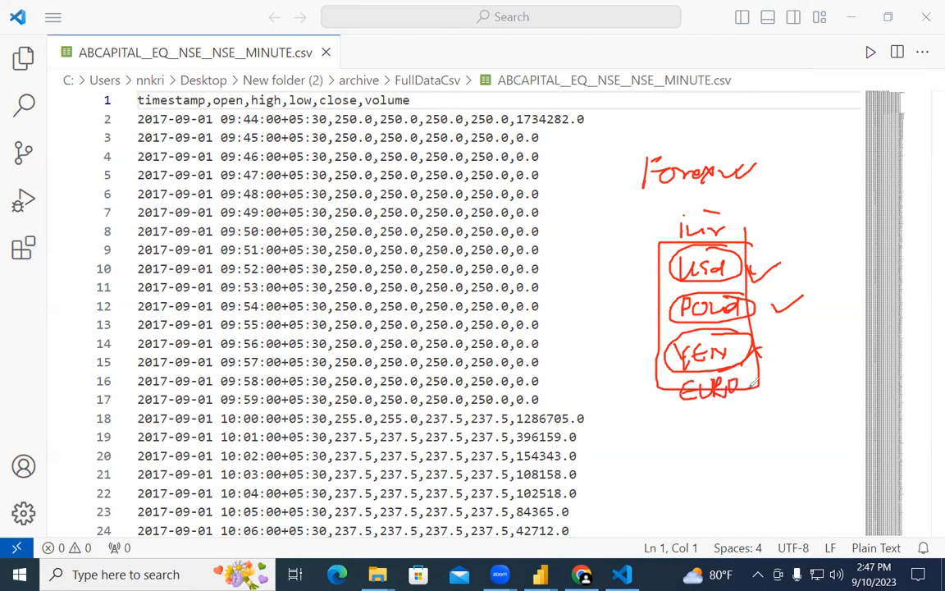
# Step: Strike out inr, write and underline 2018 to the right, and extend the mark after pound
pyautogui.moveTo(674, 231); pyautogui.dragTo(724, 224)
pyautogui.moveTo(820, 239)
pyautogui.mouseDown()
pyautogui.moveTo(838, 253)
pyautogui.moveTo(876, 235)
pyautogui.moveTo(874, 246)
pyautogui.mouseUp()
pyautogui.moveTo(861, 260); pyautogui.dragTo(892, 254)
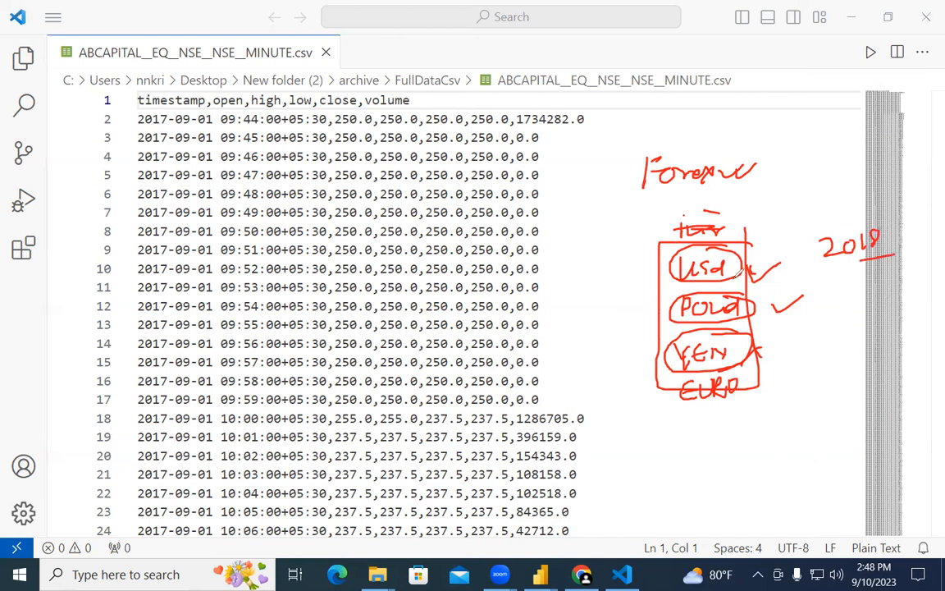
pyautogui.moveTo(751, 306); pyautogui.dragTo(776, 309)
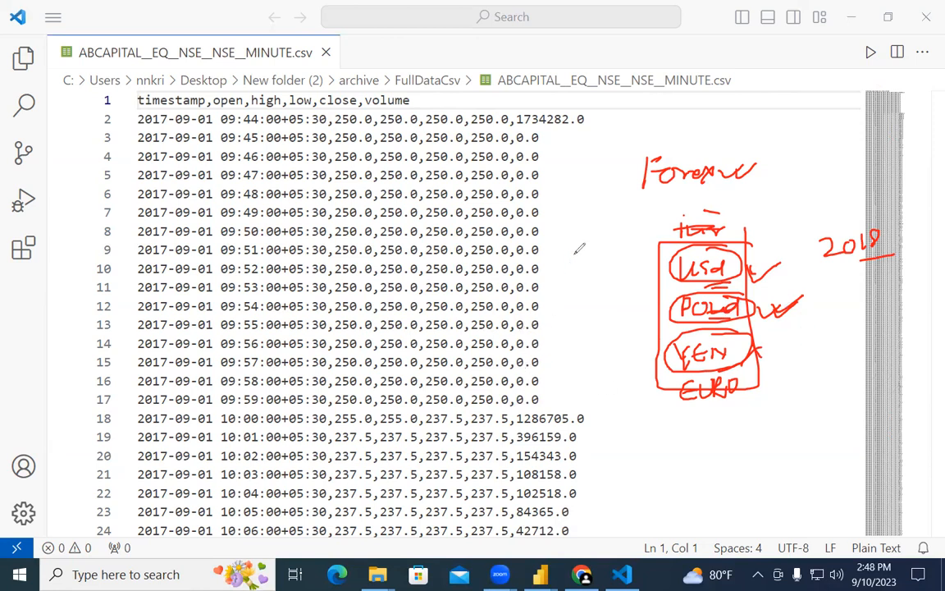
# Step: Double-underline and tick USD, tick POUND, and jot 20, an upward arrow and 200 beside the notes
pyautogui.moveTo(708, 286); pyautogui.dragTo(732, 282)
pyautogui.moveTo(746, 261)
pyautogui.mouseDown()
pyautogui.moveTo(759, 278)
pyautogui.moveTo(782, 245)
pyautogui.mouseUp()
pyautogui.moveTo(778, 315); pyautogui.dragTo(789, 302)
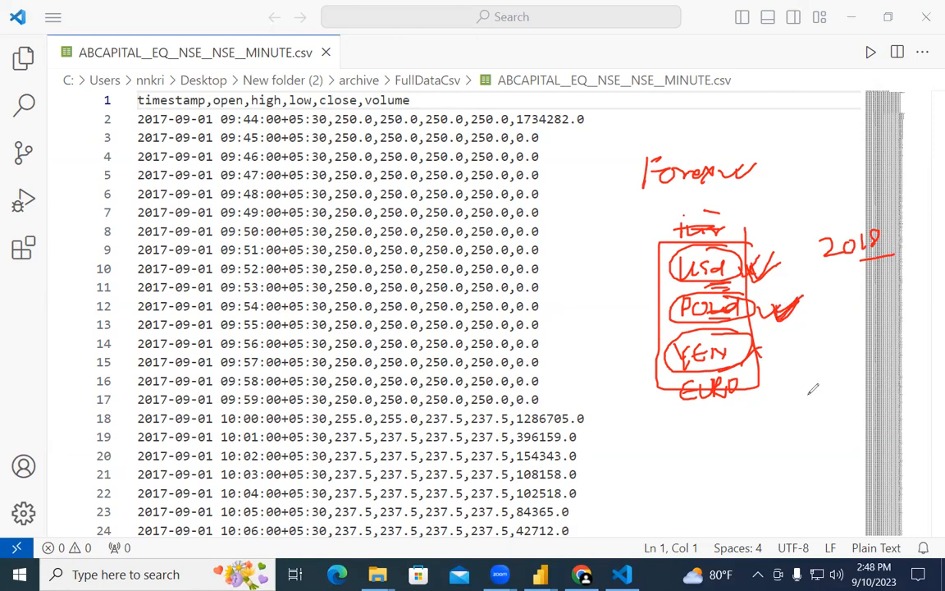
pyautogui.moveTo(832, 348)
pyautogui.mouseDown()
pyautogui.moveTo(841, 360)
pyautogui.moveTo(881, 339)
pyautogui.mouseUp()
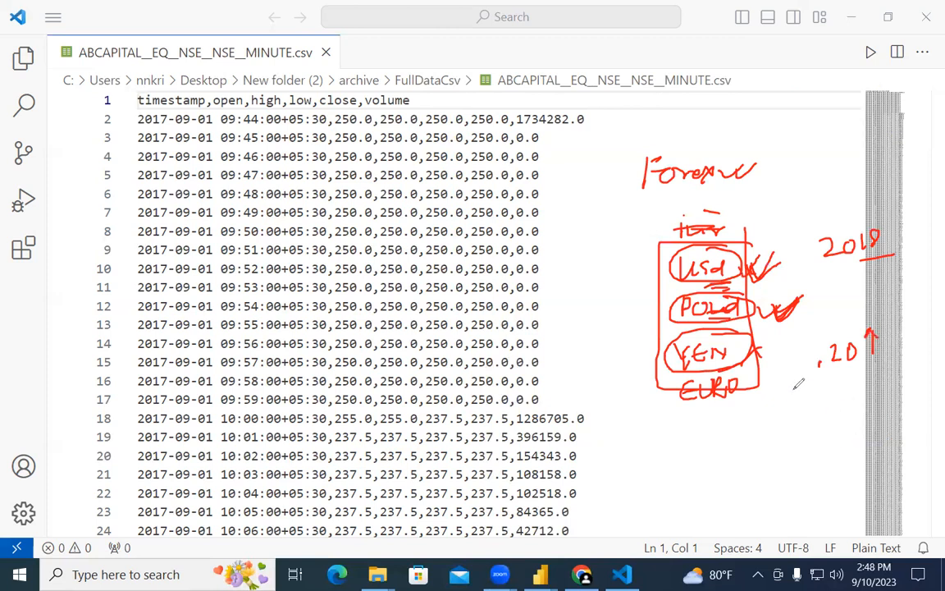
pyautogui.moveTo(831, 410)
pyautogui.mouseDown()
pyautogui.moveTo(839, 428)
pyautogui.moveTo(849, 425)
pyautogui.mouseUp()
pyautogui.moveTo(860, 404)
pyautogui.mouseDown()
pyautogui.moveTo(875, 404)
pyautogui.moveTo(886, 435)
pyautogui.mouseUp()
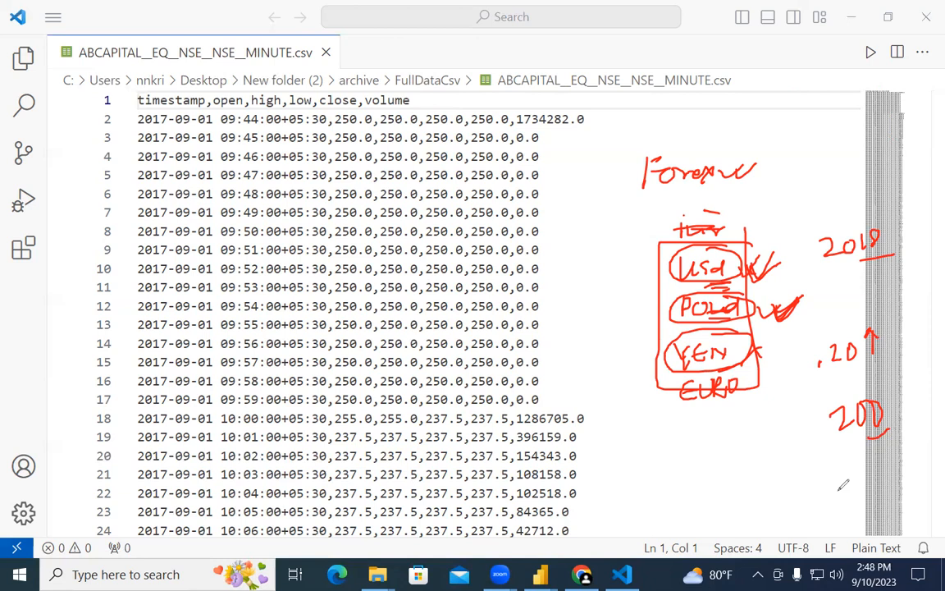
# Step: Write 1.00 beside the ticks, a circled 2000 under 2018, and a '1 Month' label, looping 2018 and 2000
pyautogui.moveTo(811, 306)
pyautogui.mouseDown()
pyautogui.moveTo(812, 320)
pyautogui.moveTo(831, 307)
pyautogui.mouseUp()
pyautogui.click(820, 321)
pyautogui.moveTo(846, 307)
pyautogui.mouseDown()
pyautogui.moveTo(841, 317)
pyautogui.moveTo(847, 307)
pyautogui.mouseUp()
pyautogui.moveTo(832, 272)
pyautogui.mouseDown()
pyautogui.moveTo(845, 287)
pyautogui.moveTo(852, 273)
pyautogui.moveTo(891, 257)
pyautogui.moveTo(880, 261)
pyautogui.mouseUp()
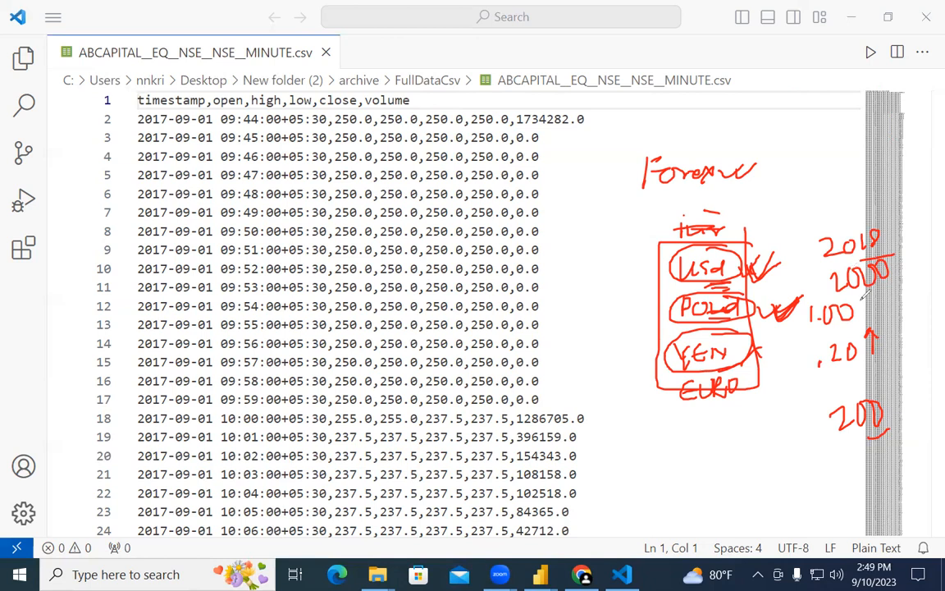
pyautogui.moveTo(874, 248)
pyautogui.mouseDown()
pyautogui.moveTo(824, 279)
pyautogui.moveTo(896, 261)
pyautogui.moveTo(891, 299)
pyautogui.mouseUp()
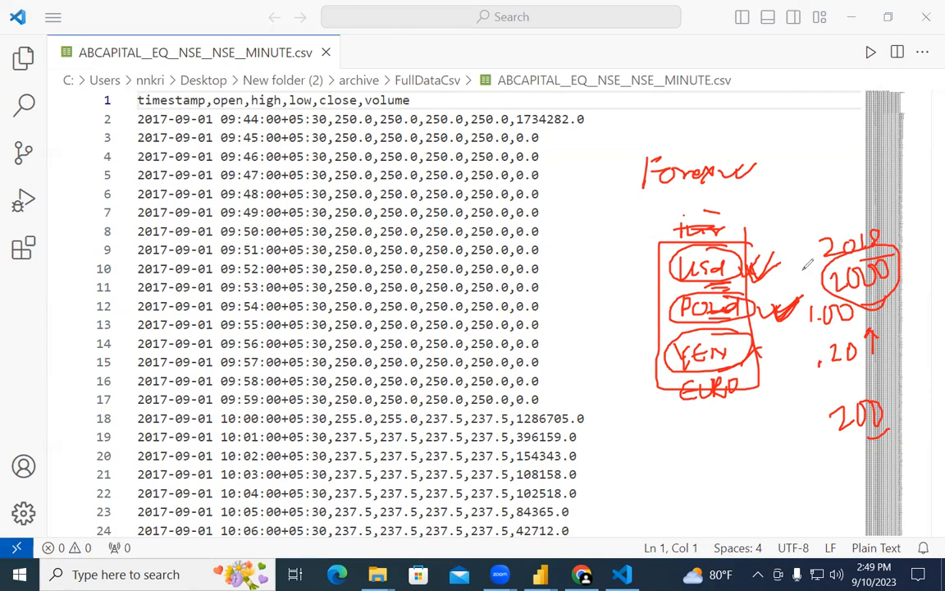
pyautogui.moveTo(821, 187)
pyautogui.mouseDown()
pyautogui.moveTo(839, 197)
pyautogui.moveTo(910, 190)
pyautogui.mouseUp()
pyautogui.moveTo(850, 223); pyautogui.dragTo(909, 247)
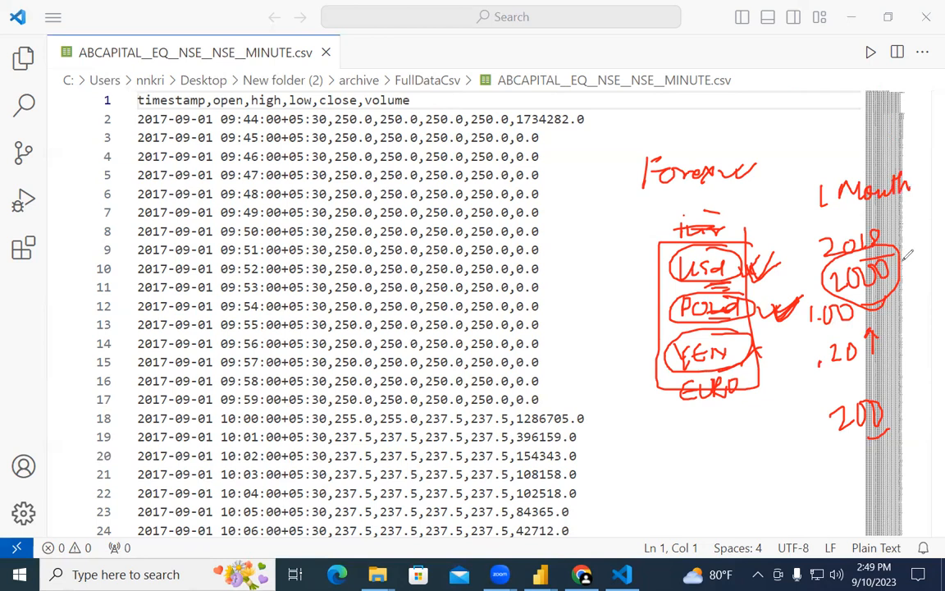
pyautogui.moveTo(826, 226)
pyautogui.mouseDown()
pyautogui.moveTo(919, 308)
pyautogui.moveTo(821, 234)
pyautogui.mouseUp()
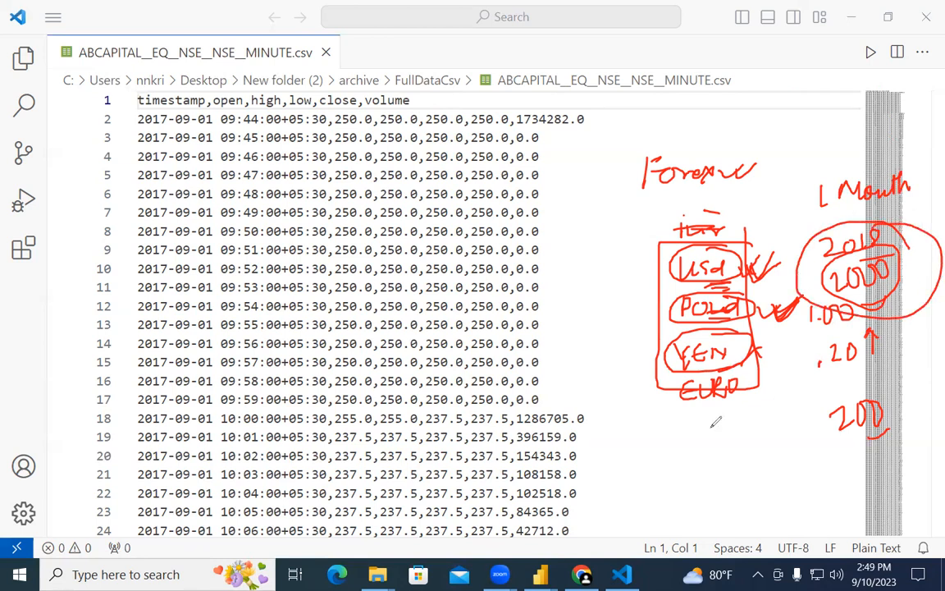
# Step: Write '2022' and 'Feb' near the bottom, circle the word above the box, then erase all annotations
pyautogui.moveTo(649, 462)
pyautogui.mouseDown()
pyautogui.moveTo(666, 487)
pyautogui.moveTo(678, 466)
pyautogui.moveTo(700, 459)
pyautogui.moveTo(708, 475)
pyautogui.mouseUp()
pyautogui.moveTo(706, 460); pyautogui.dragTo(723, 472)
pyautogui.moveTo(575, 474)
pyautogui.mouseDown()
pyautogui.moveTo(561, 496)
pyautogui.moveTo(617, 483)
pyautogui.mouseUp()
pyautogui.moveTo(759, 465); pyautogui.dragTo(757, 474)
pyautogui.moveTo(776, 437)
pyautogui.mouseDown()
pyautogui.moveTo(778, 459)
pyautogui.moveTo(790, 433)
pyautogui.moveTo(819, 451)
pyautogui.moveTo(862, 443)
pyautogui.mouseUp()
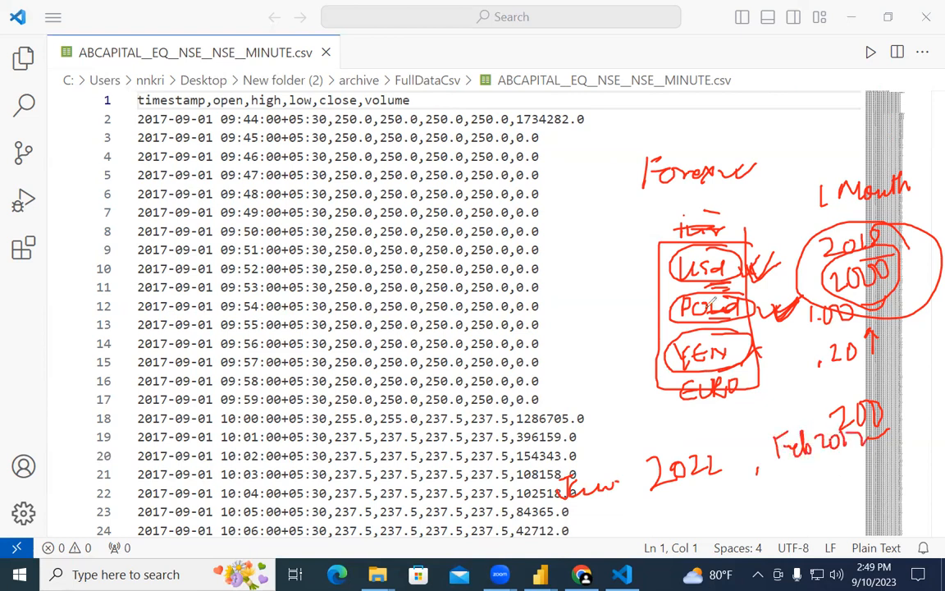
pyautogui.moveTo(730, 215)
pyautogui.mouseDown()
pyautogui.moveTo(658, 220)
pyautogui.moveTo(731, 234)
pyautogui.mouseUp()
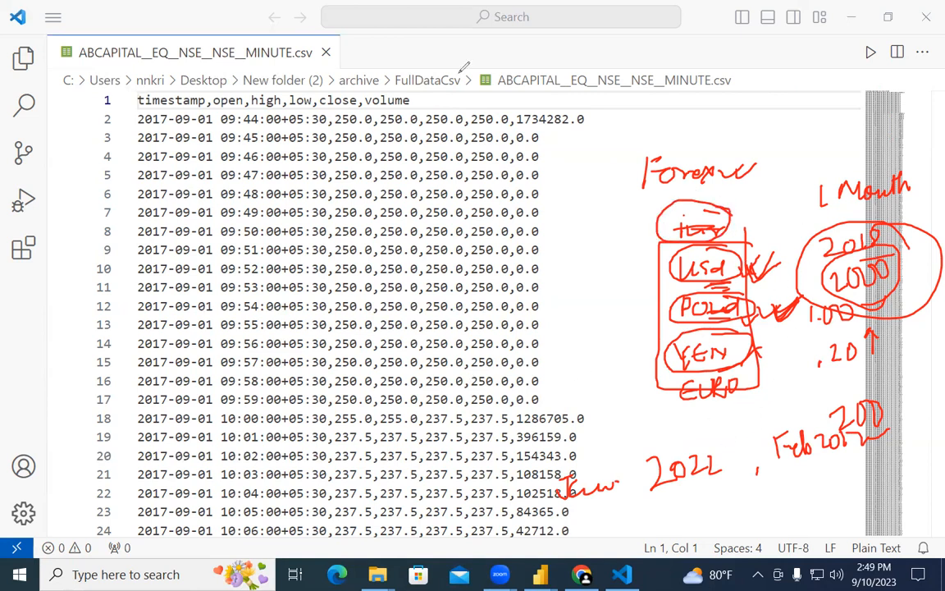
pyautogui.press('Escape')
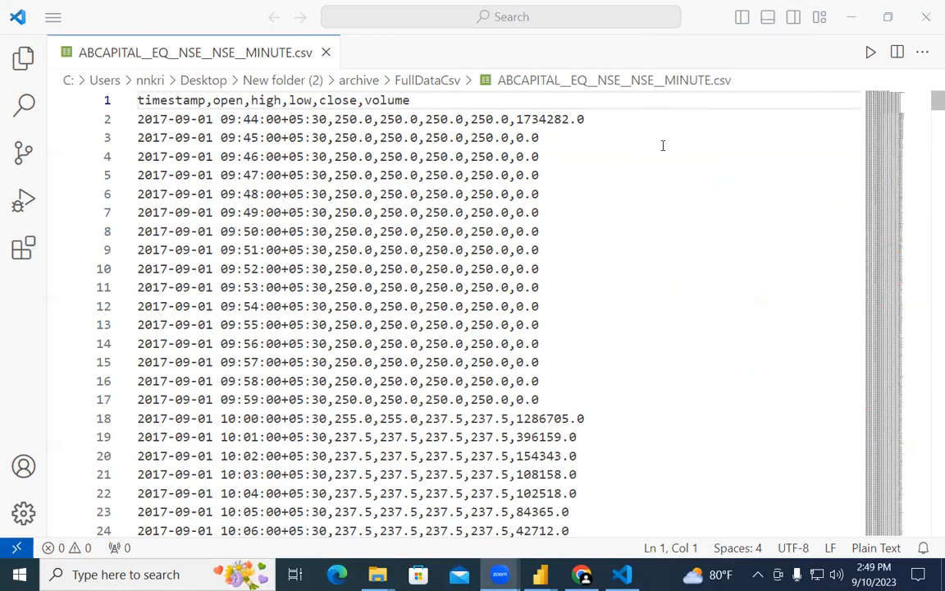
# Step: Scroll the ABCAPITAL minute CSV, then close it in VS Code
pyautogui.scroll(-3, 483, 484)
pyautogui.scroll(3, 484, 484)
pyautogui.scroll(-9, 483, 460)
pyautogui.scroll(-20, 482, 444)
pyautogui.scroll(20, 482, 444)
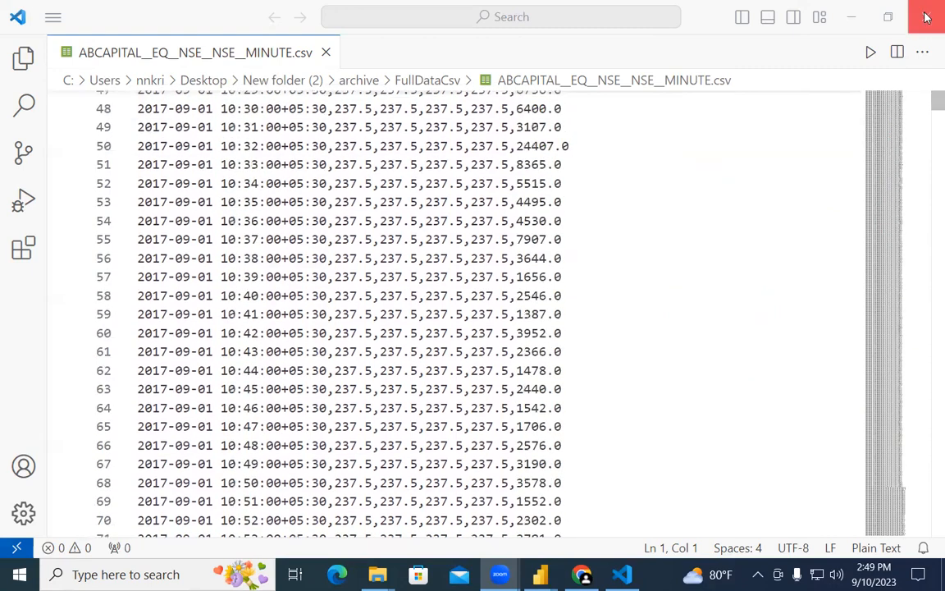
pyautogui.click(925, 16)
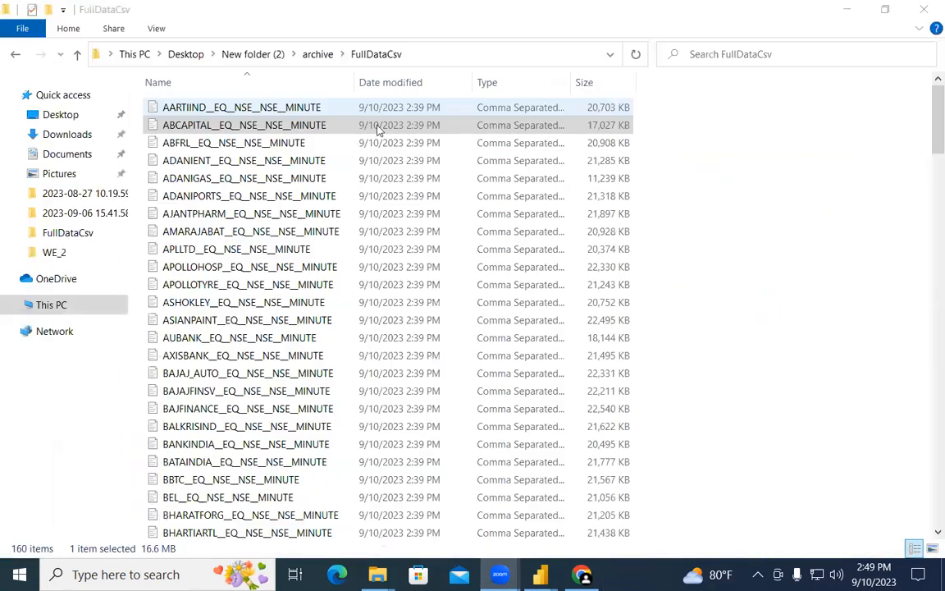
# Step: Open the ABFRL minute CSV, dismiss the Rainbow CSV and large-file notices, then close it
pyautogui.doubleClick(283, 145)
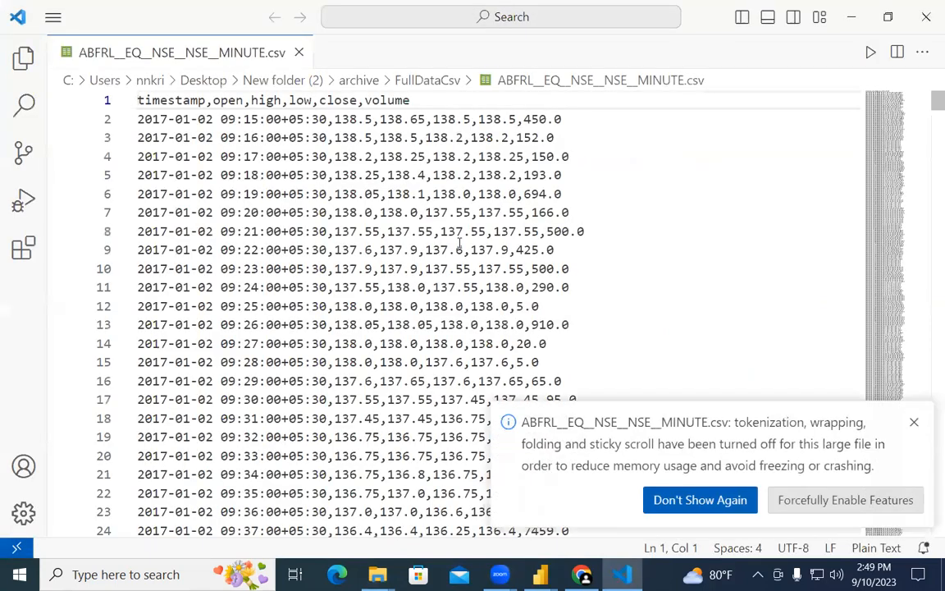
pyautogui.scroll(-20, 275, 306)
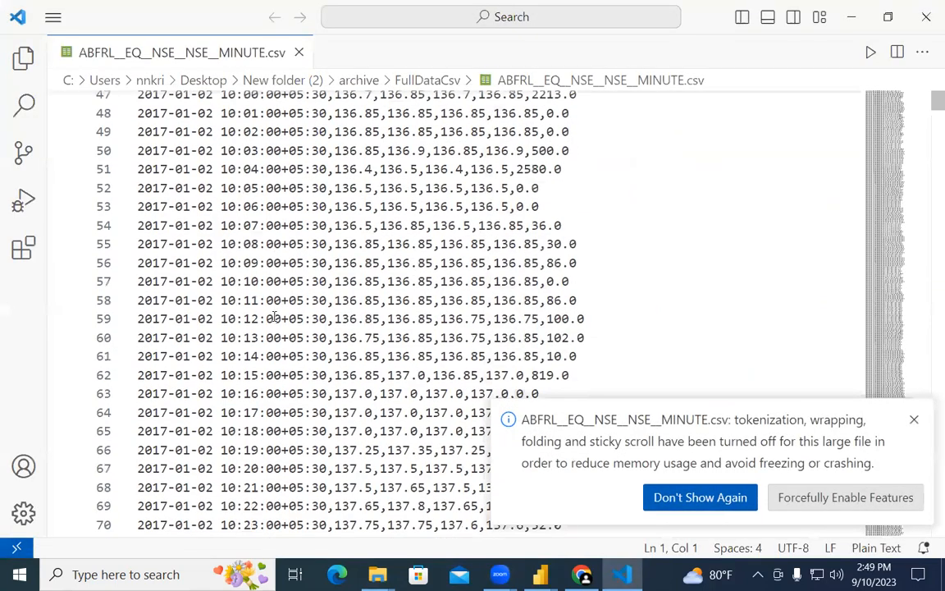
pyautogui.scroll(-10, 275, 315)
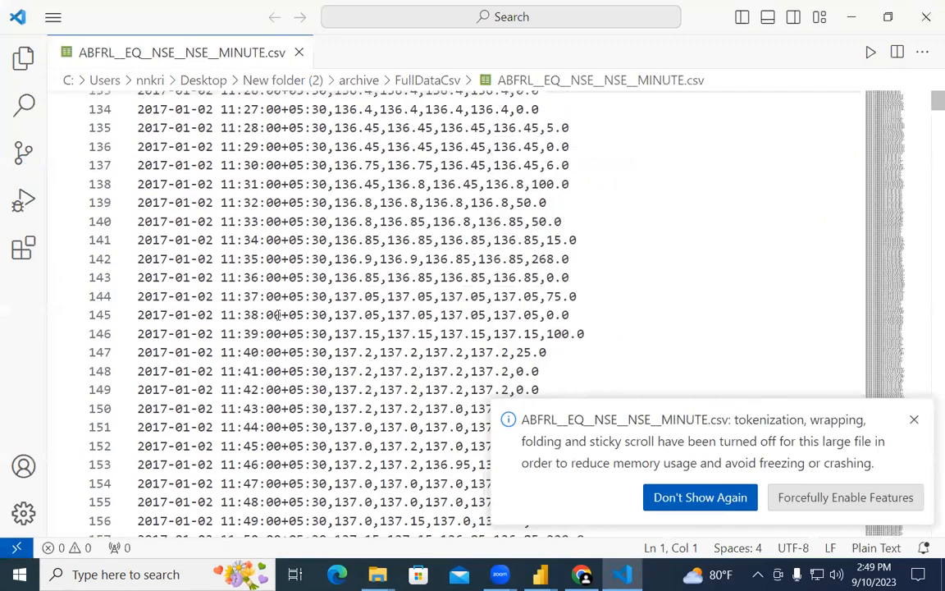
pyautogui.scroll(11, 275, 277)
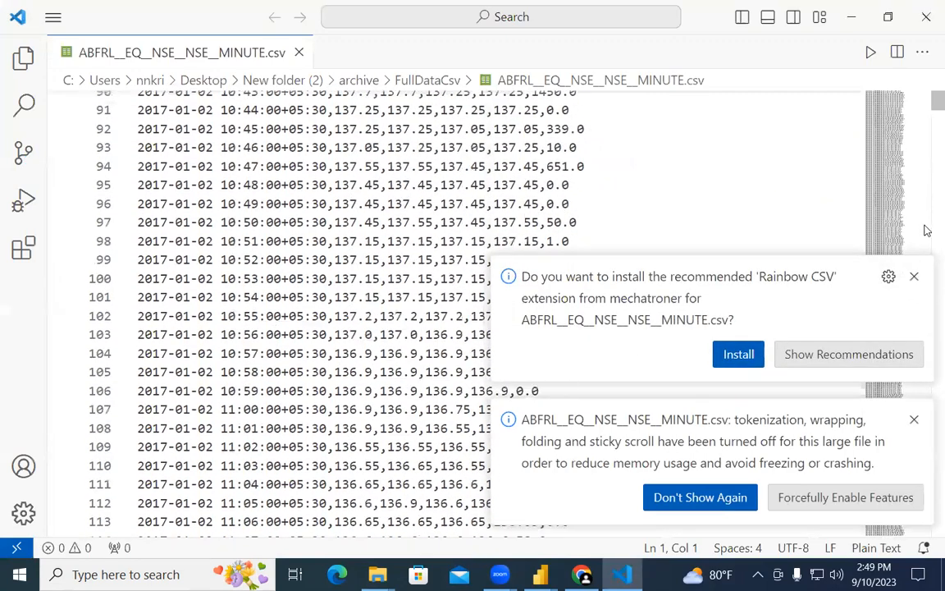
pyautogui.click(914, 275)
pyautogui.click(911, 420)
pyautogui.scroll(20, 390, 306)
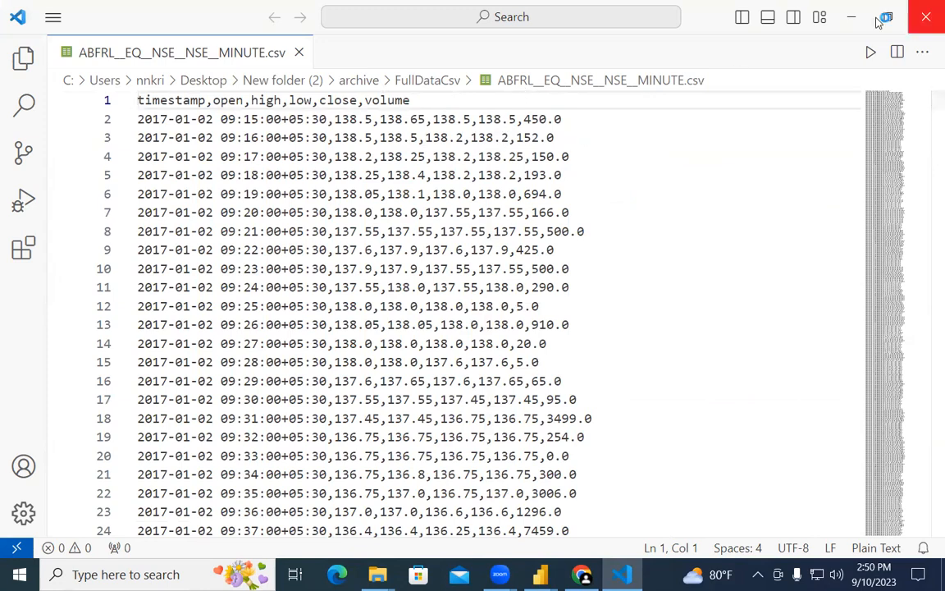
pyautogui.click(926, 16)
pyautogui.scroll(-5, 246, 296)
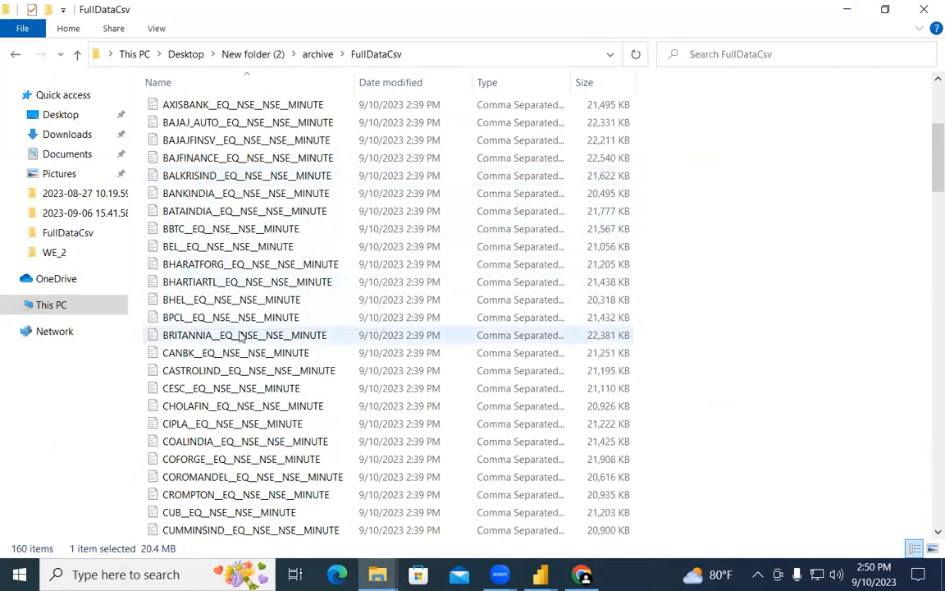
# Step: Close the FullDataCsv window, look inside the archive folder, then close New folder (2) and return to Kaggle
pyautogui.scroll(-16, 240, 336)
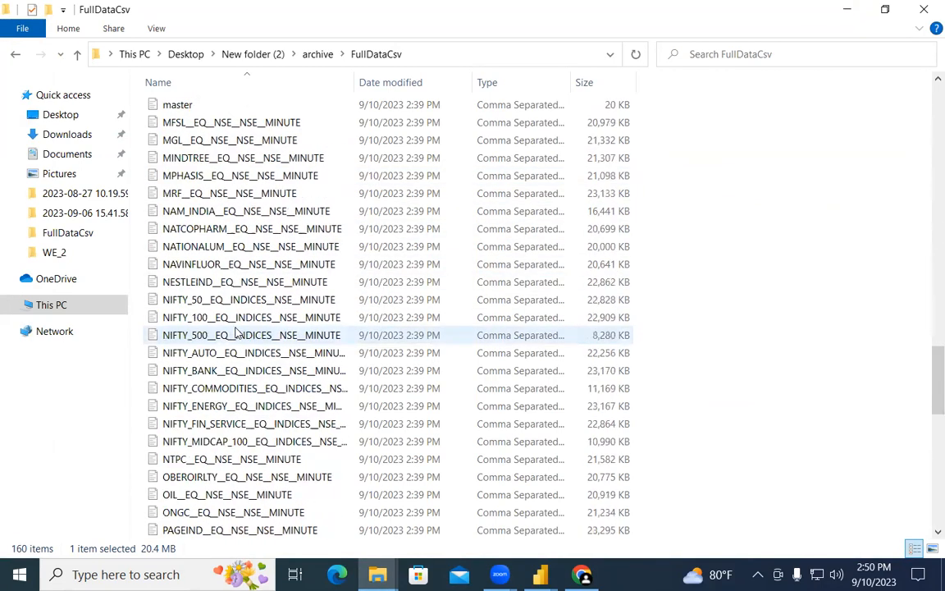
pyautogui.scroll(-15, 236, 331)
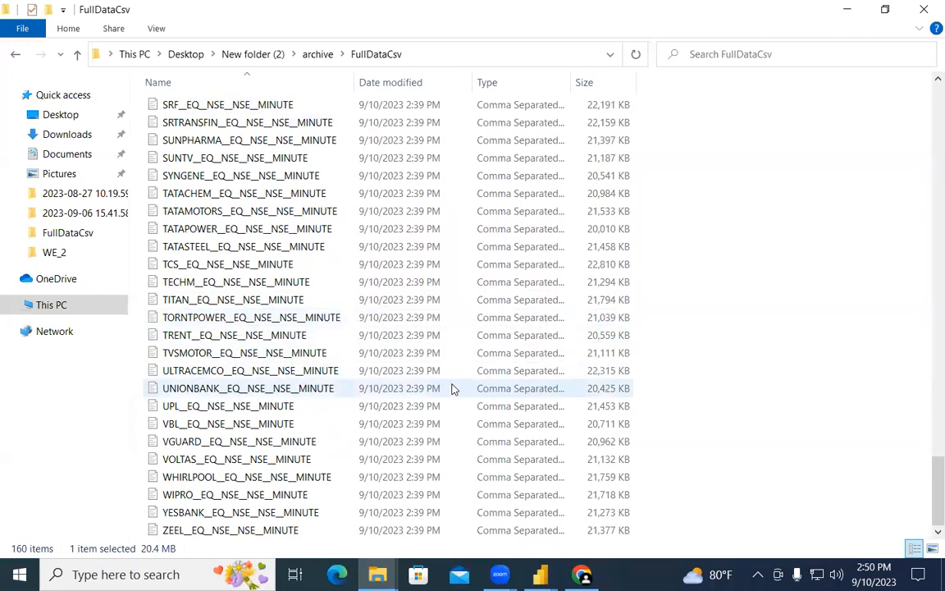
pyautogui.click(923, 11)
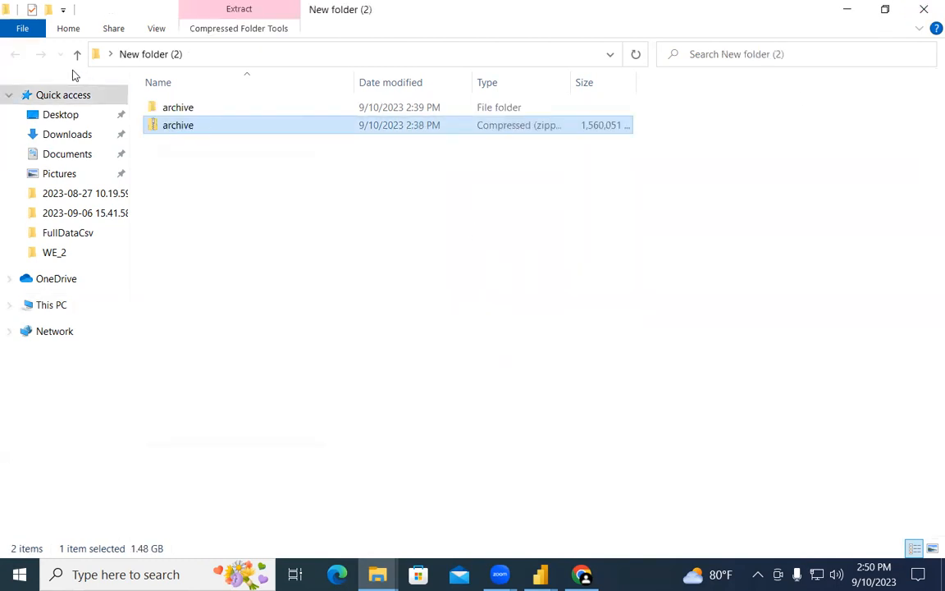
pyautogui.doubleClick(171, 108)
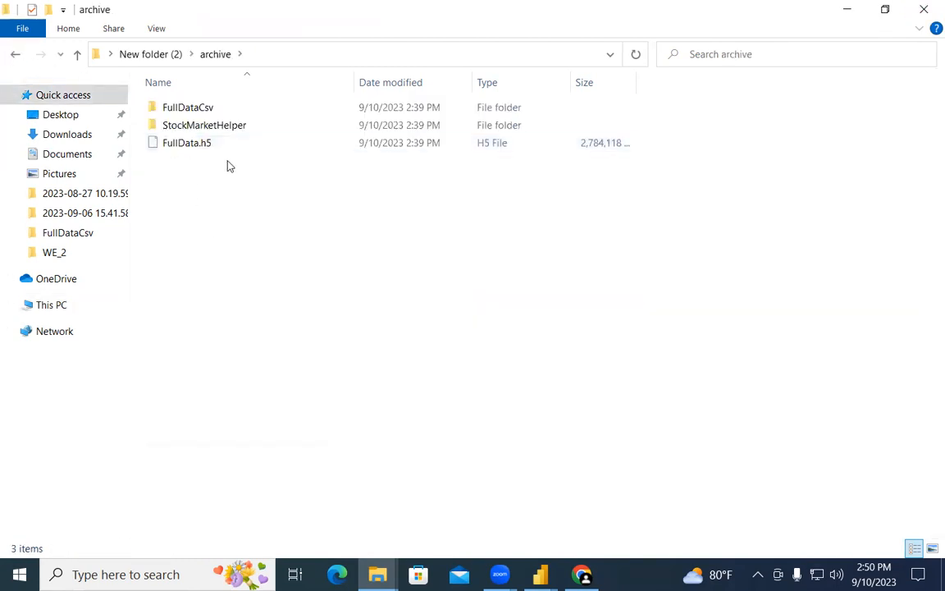
pyautogui.moveTo(210, 152)
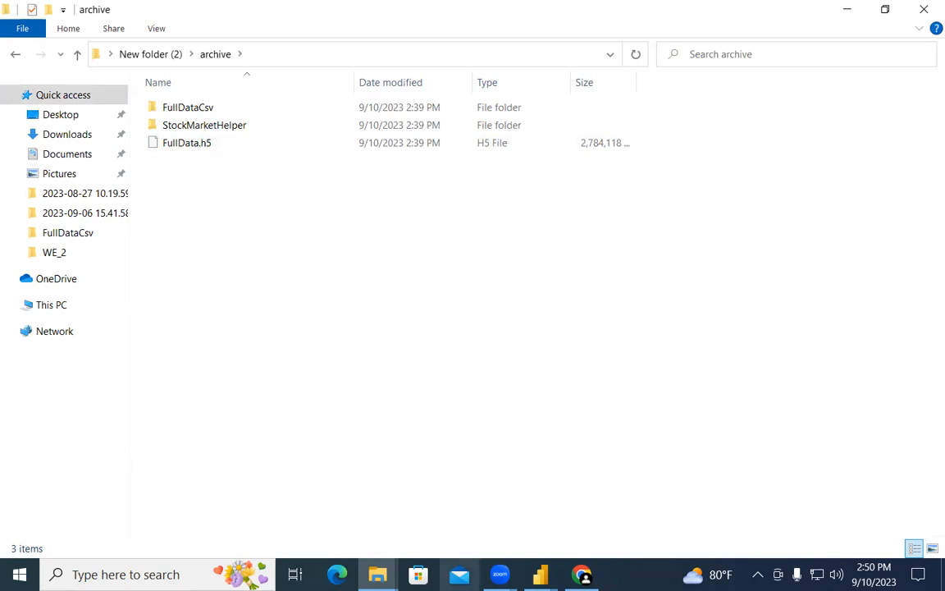
pyautogui.click(16, 55)
pyautogui.click(924, 12)
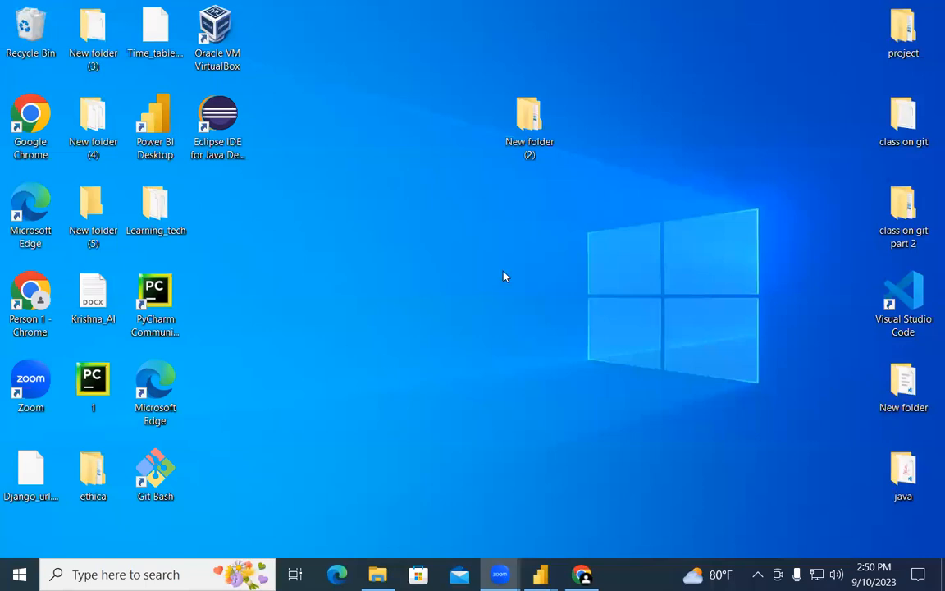
pyautogui.hotkey('alt', 'Tab')
pyautogui.scroll(2, 150, 305)
# Step: Highlight the description's opening sentence, the words 'indices starting' and the 2017-01-01 start date
pyautogui.moveTo(97, 276); pyautogui.dragTo(447, 275)
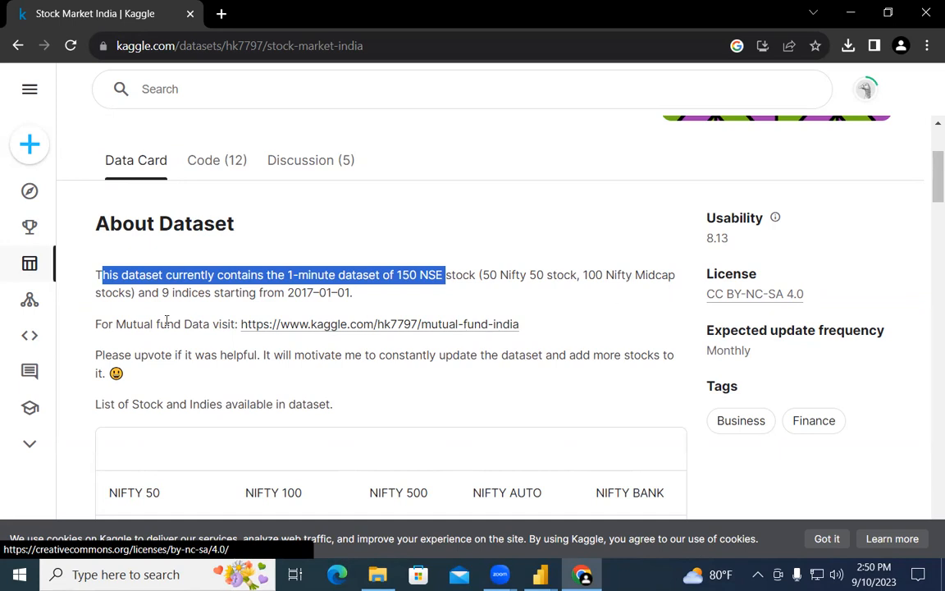
pyautogui.moveTo(165, 293); pyautogui.dragTo(256, 293)
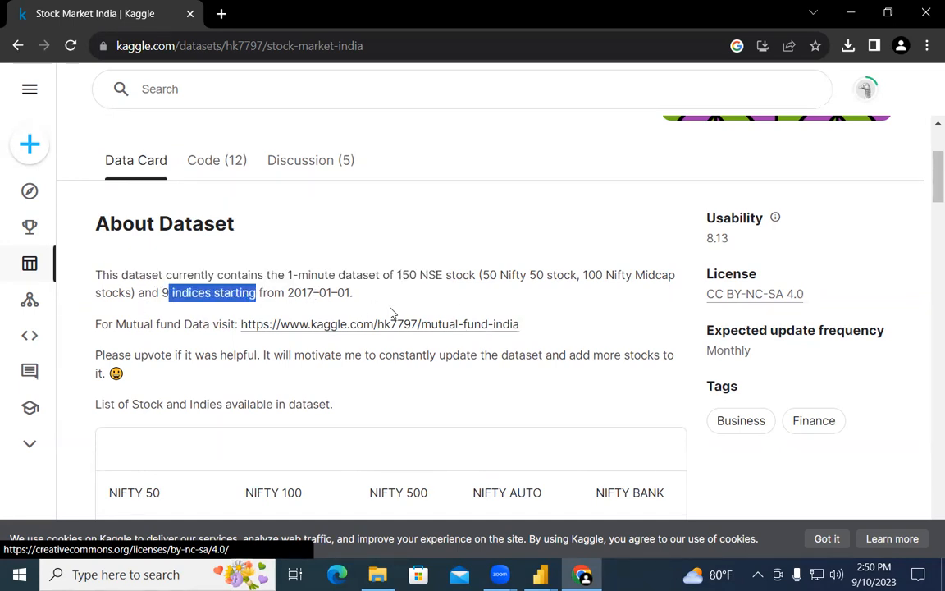
pyautogui.moveTo(354, 292); pyautogui.dragTo(259, 293)
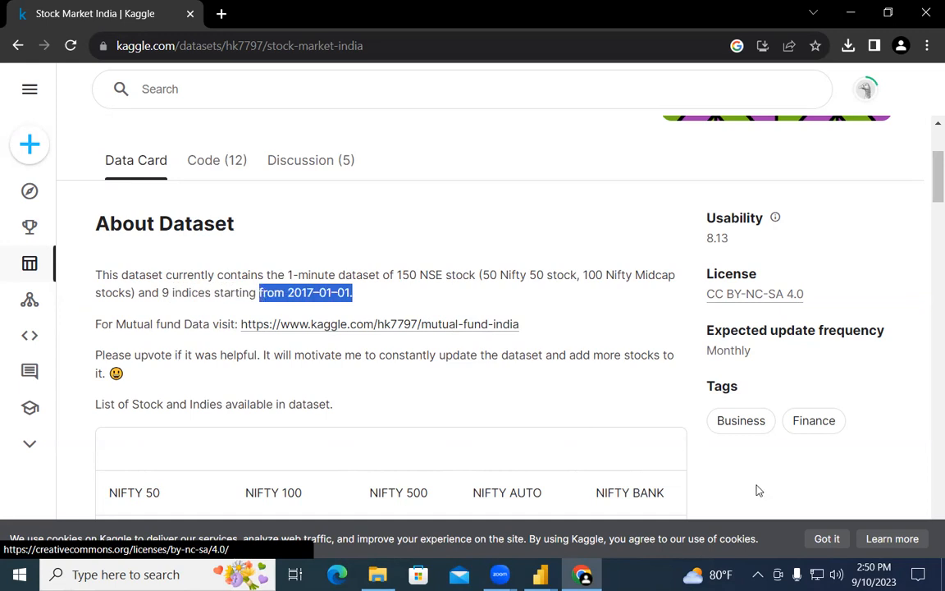
# Step: Expand the full stock ticker list with View more and scroll through it
pyautogui.scroll(-3, 405, 446)
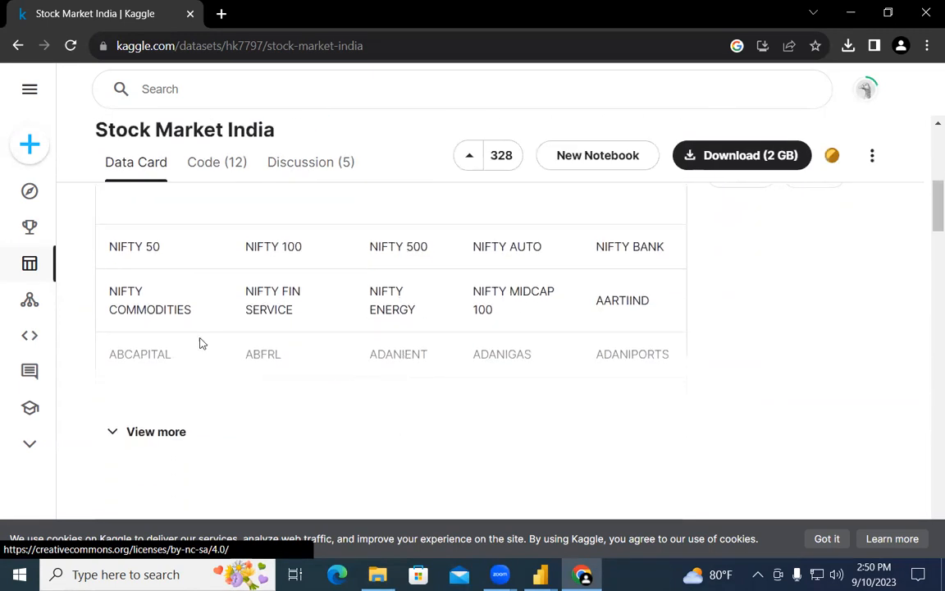
pyautogui.click(171, 431)
pyautogui.scroll(-3, 390, 432)
pyautogui.scroll(-10, 390, 433)
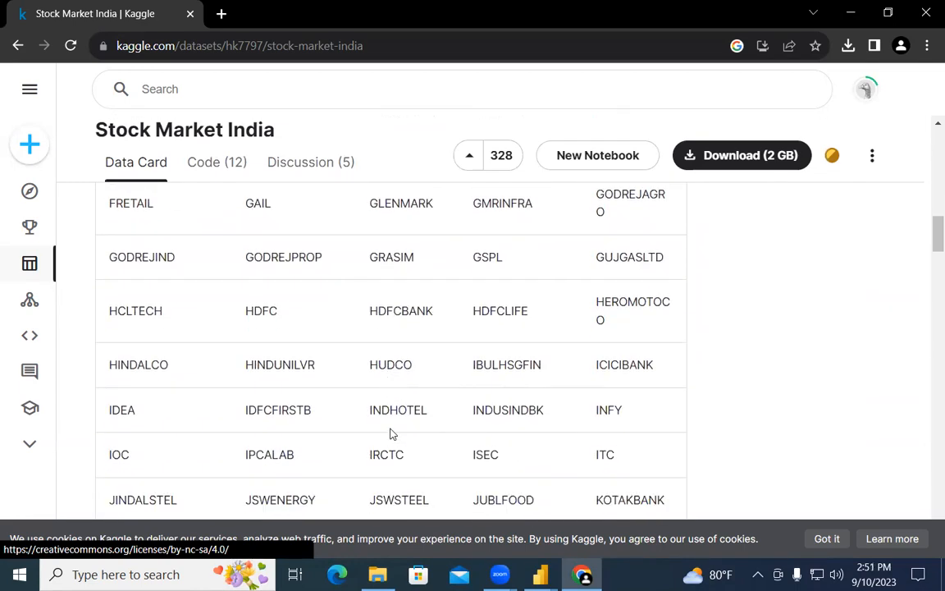
pyautogui.scroll(-7, 391, 433)
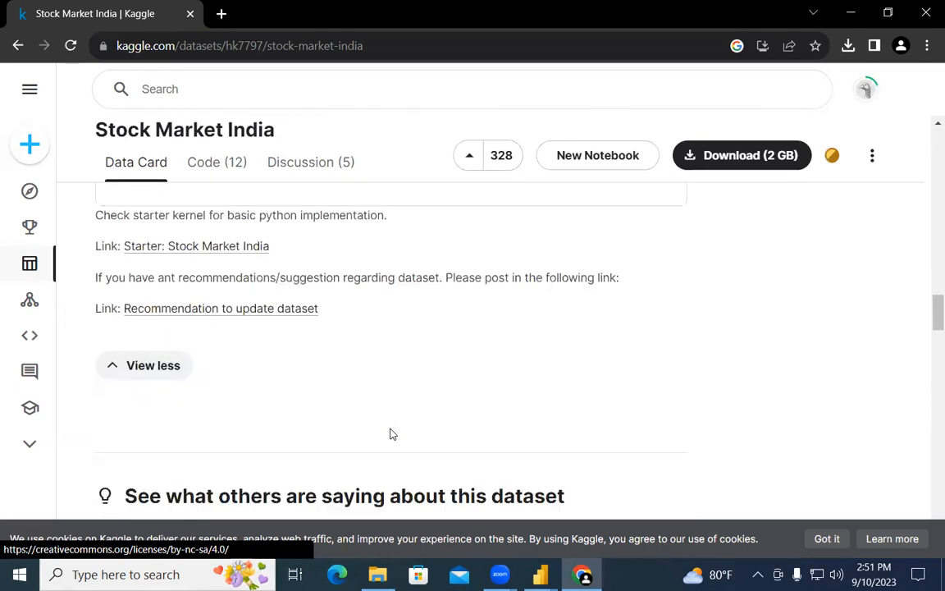
pyautogui.scroll(3, 392, 433)
pyautogui.scroll(-5, 391, 433)
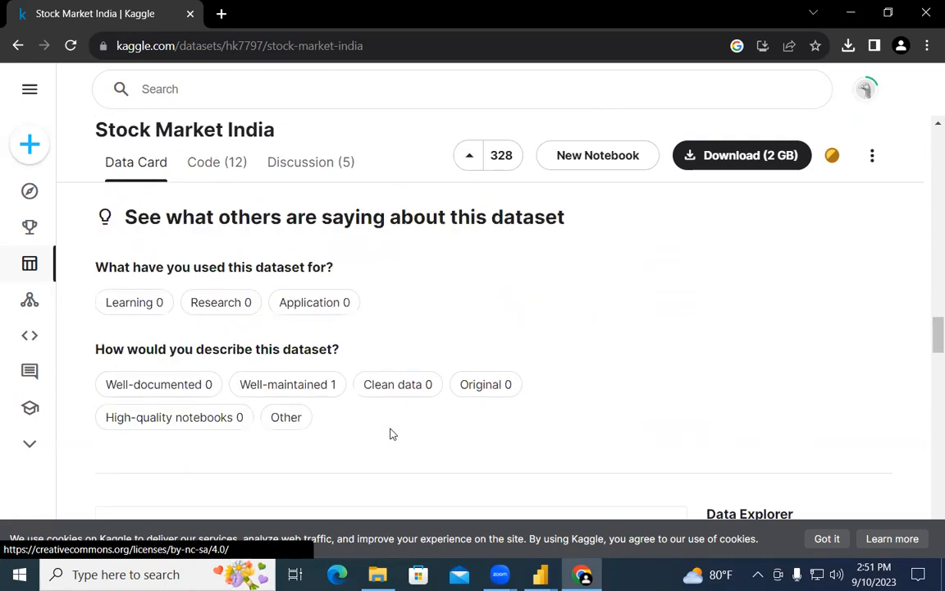
pyautogui.scroll(-4, 391, 434)
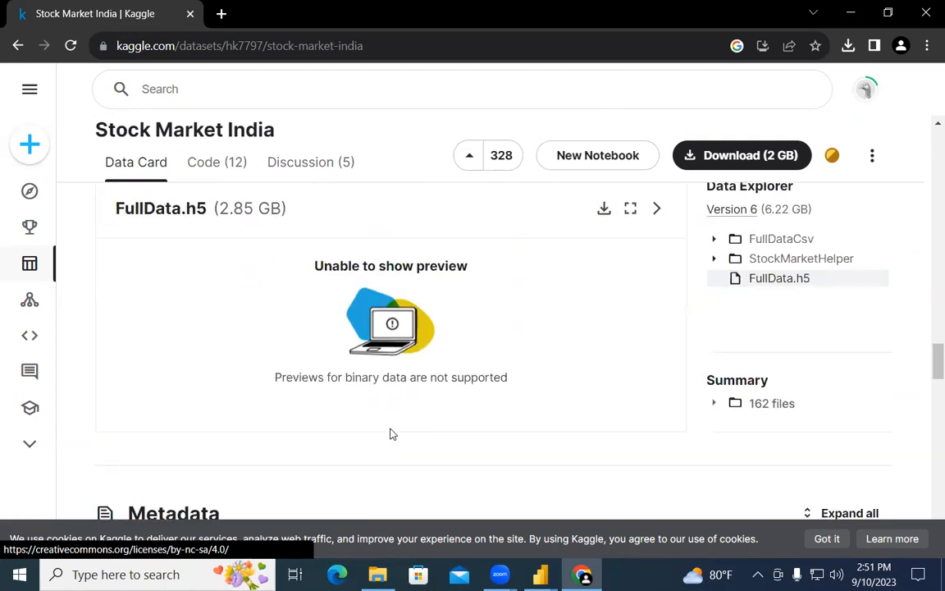
pyautogui.scroll(5, 391, 434)
pyautogui.scroll(-5, 390, 433)
# Step: Break down the 162 files by type, then go back to the bank data search results
pyautogui.click(771, 403)
pyautogui.scroll(-2, 736, 450)
pyautogui.scroll(2, 739, 448)
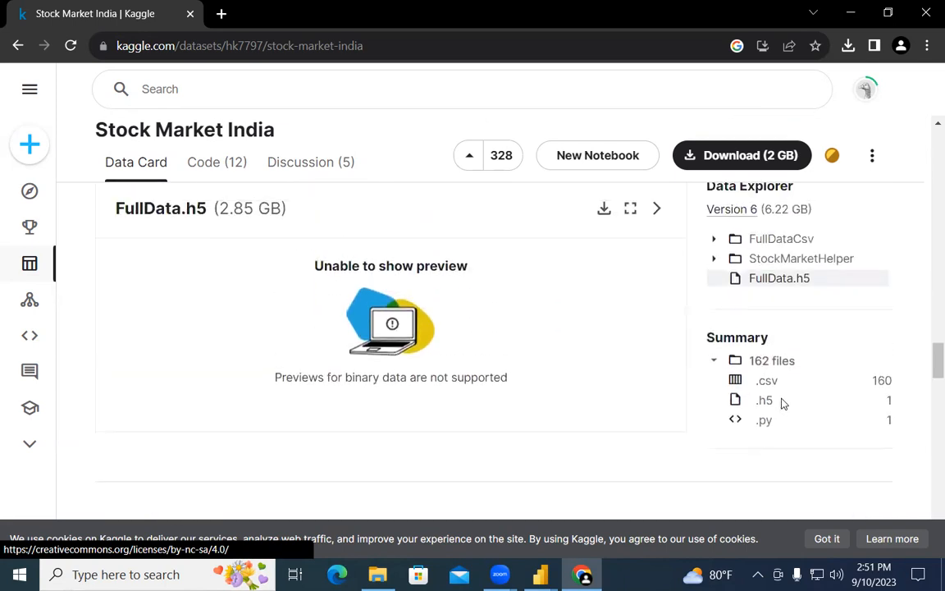
pyautogui.hotkey('alt', 'Left')
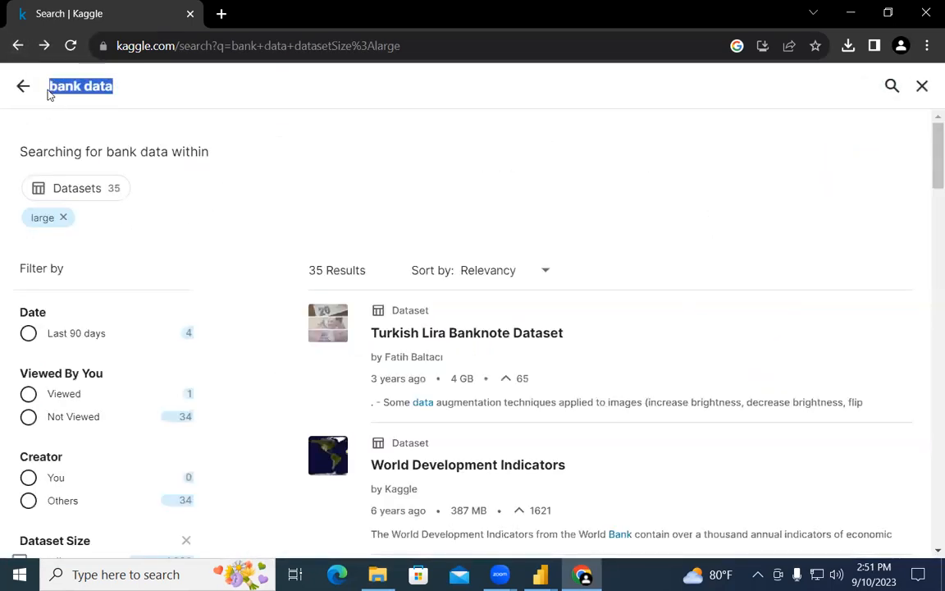
# Step: Change the Dataset Size filter from large to small
pyautogui.scroll(-3, 131, 381)
pyautogui.click(19, 361)
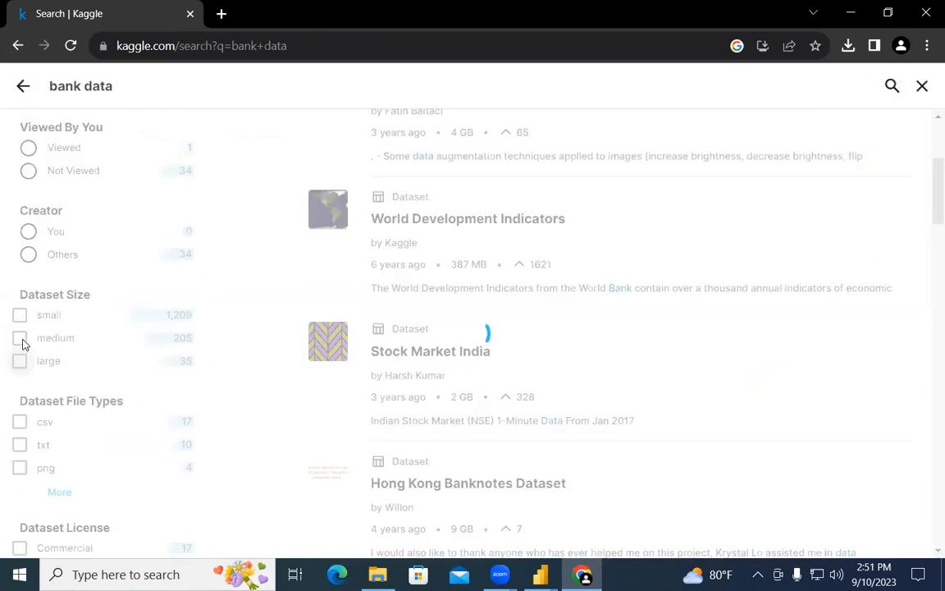
pyautogui.click(21, 316)
pyautogui.scroll(-5, 426, 386)
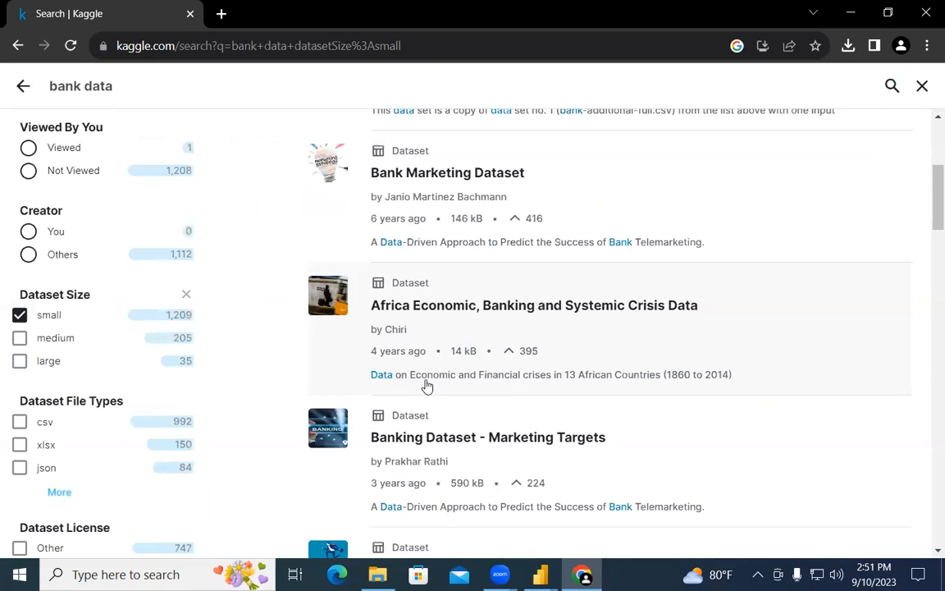
pyautogui.scroll(3, 476, 325)
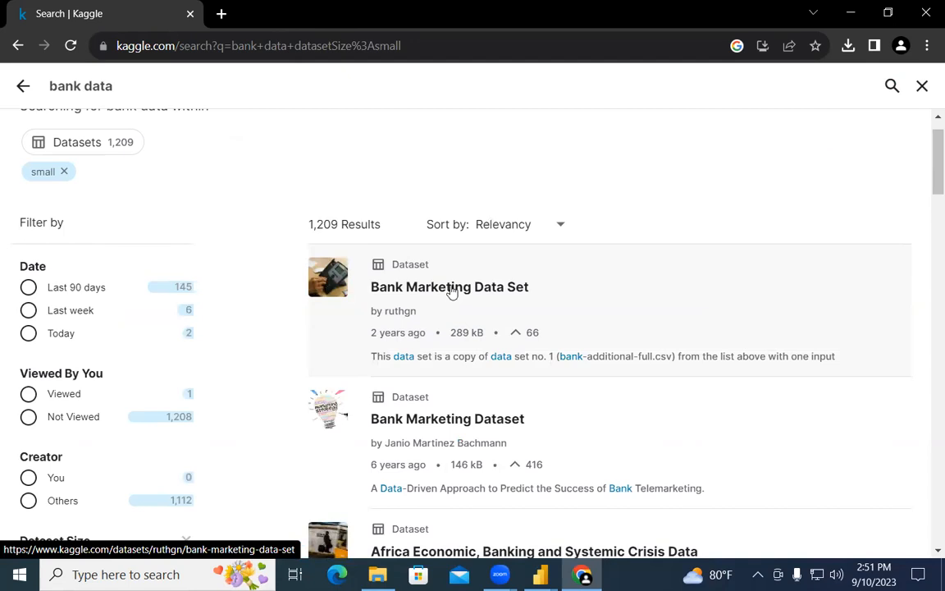
# Step: Open the Bank Marketing Data Set and expand its full description and input variables
pyautogui.click(450, 288)
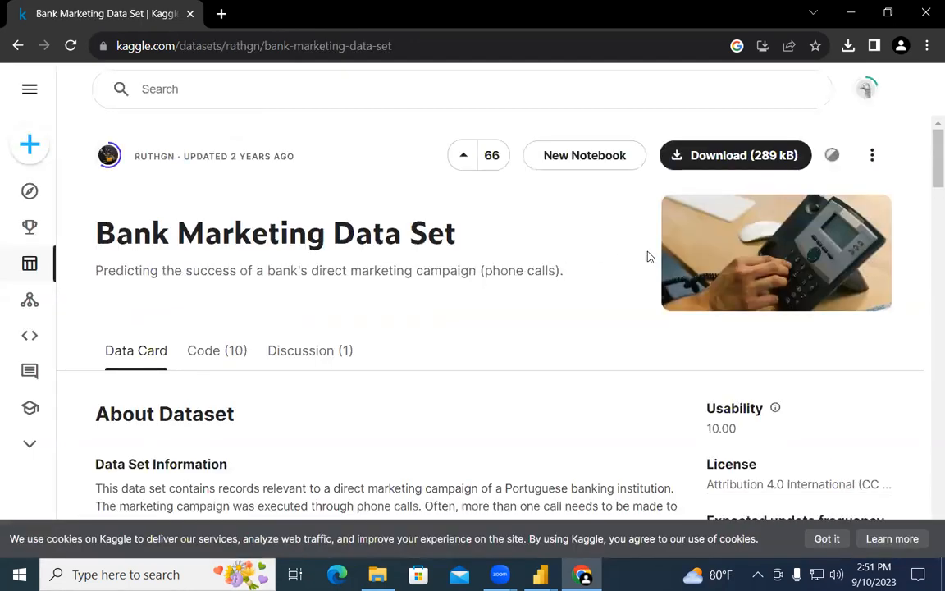
pyautogui.scroll(-2, 648, 255)
pyautogui.scroll(2, 225, 229)
pyautogui.scroll(-10, 591, 295)
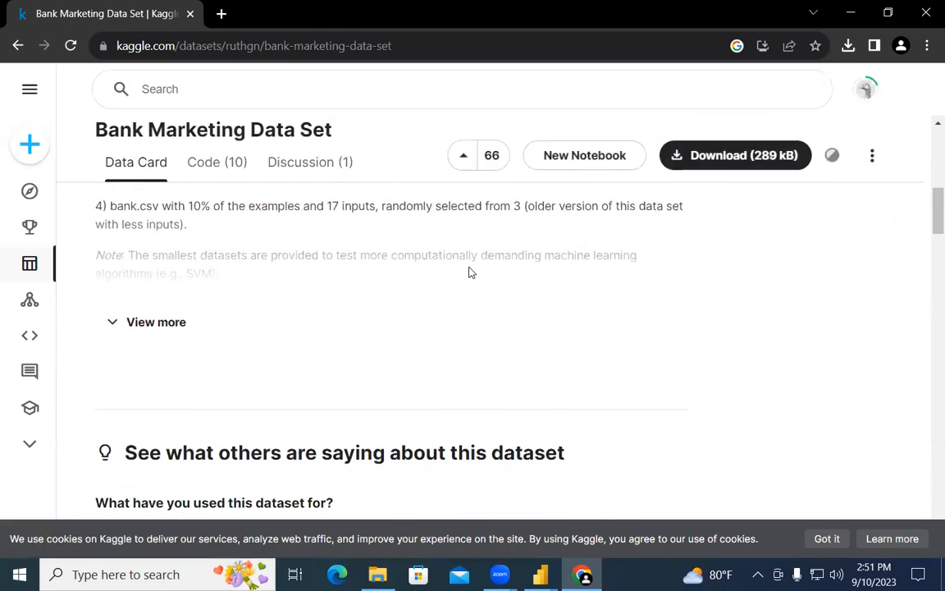
pyautogui.scroll(-1, 324, 301)
pyautogui.scroll(3, 287, 414)
pyautogui.click(145, 307)
pyautogui.scroll(-4, 288, 342)
pyautogui.scroll(-1, 374, 378)
pyautogui.scroll(2, 371, 378)
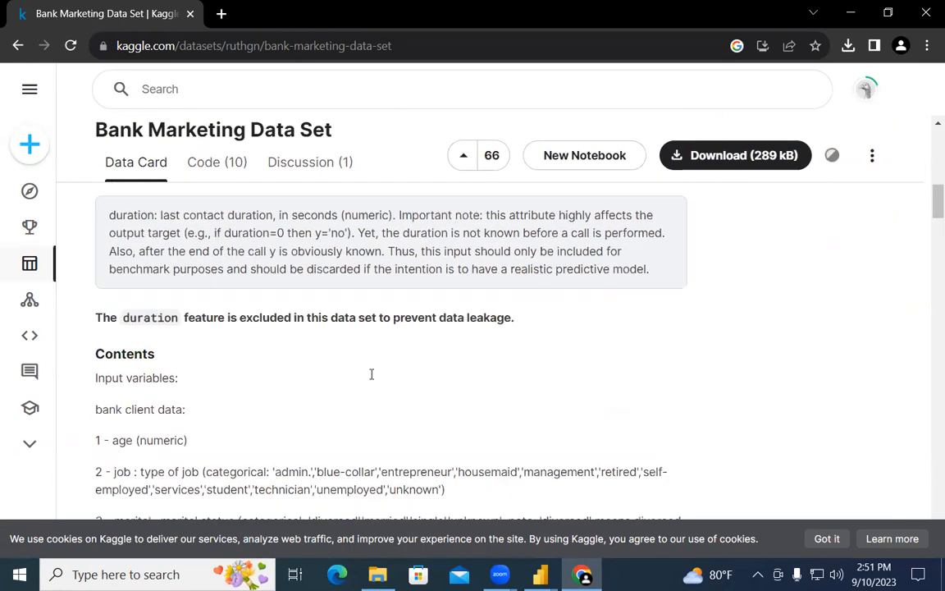
pyautogui.scroll(-1, 371, 376)
pyautogui.scroll(-1, 163, 387)
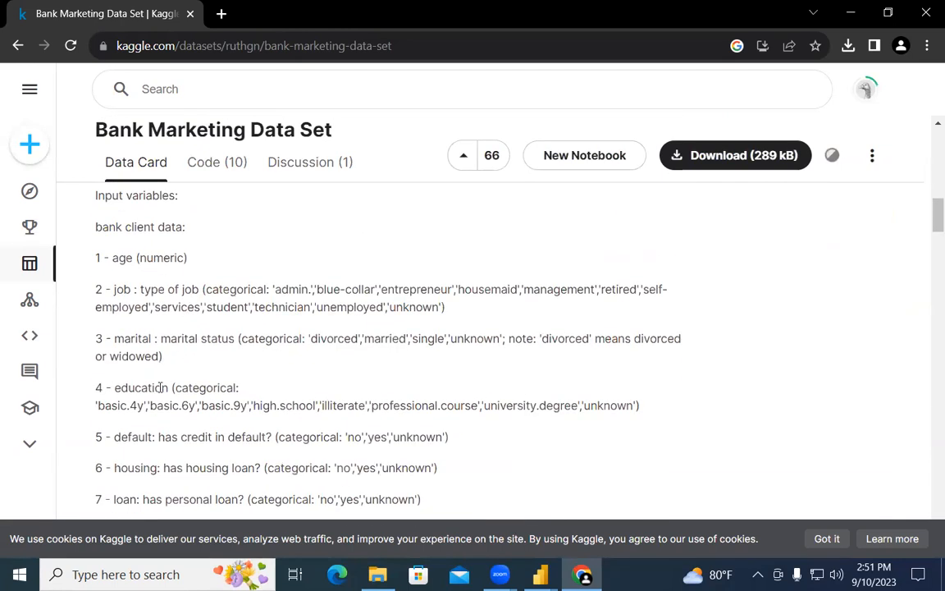
pyautogui.scroll(-2, 229, 427)
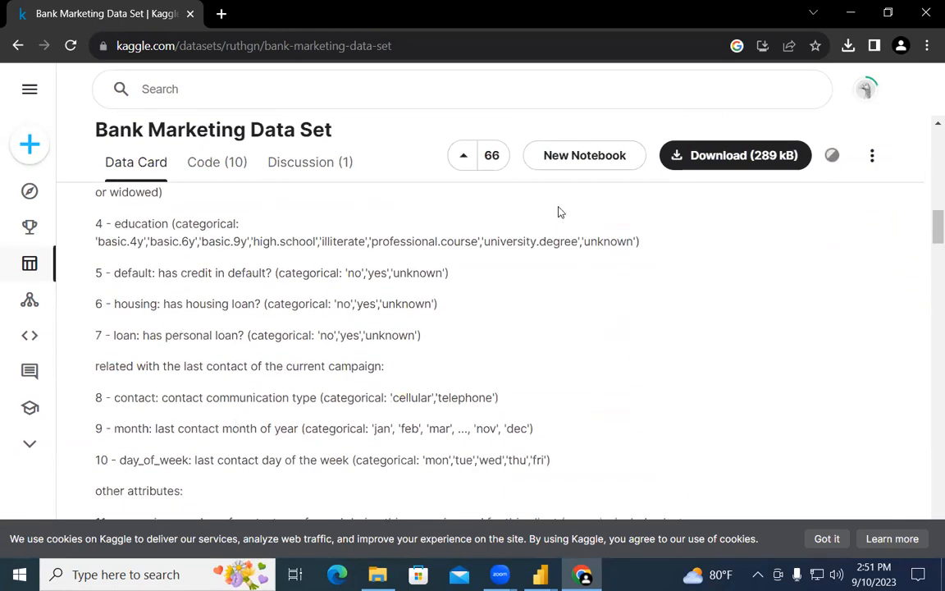
# Step: Download the 289 kB Bank Marketing archive.zip and open it from Chrome's recent downloads
pyautogui.click(714, 153)
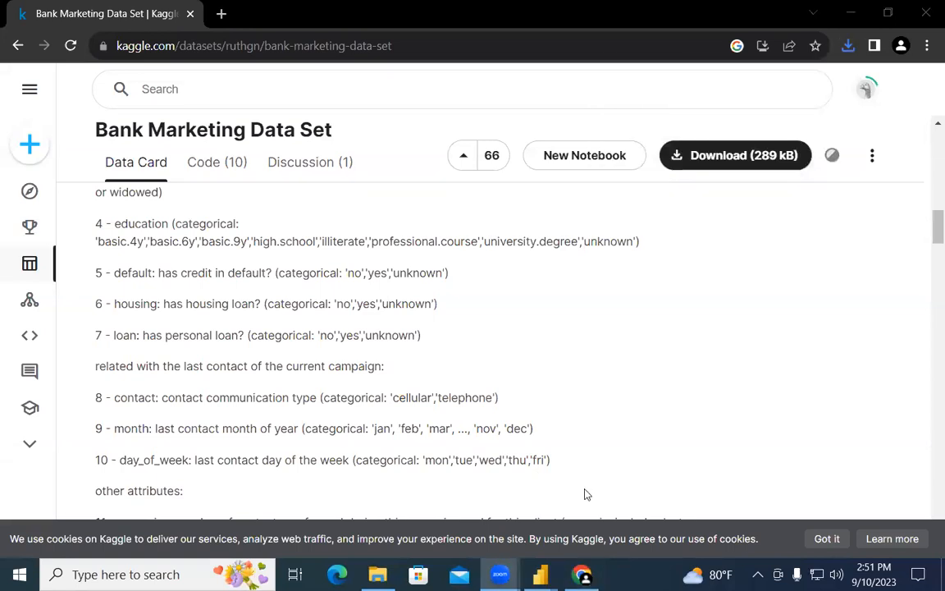
pyautogui.click(532, 325)
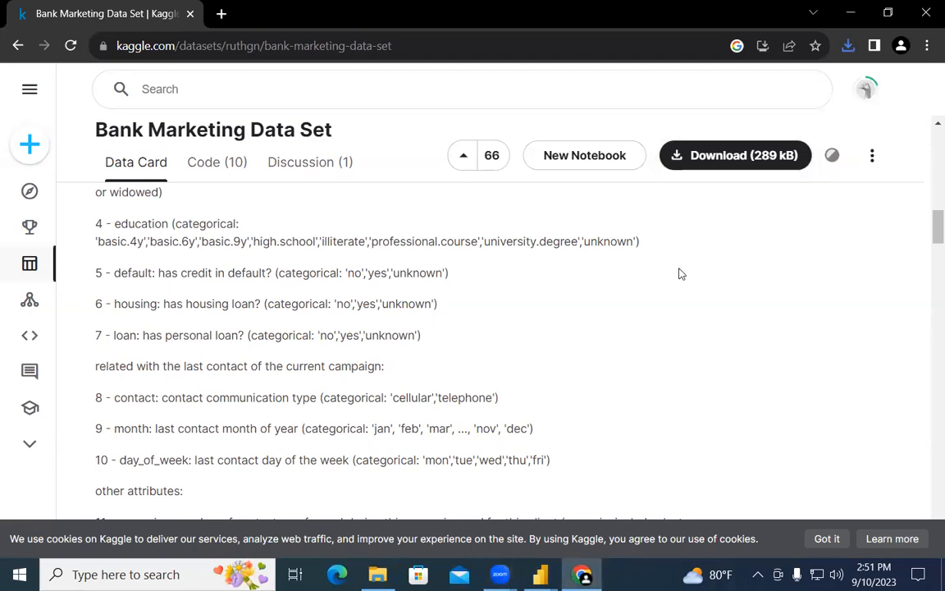
pyautogui.click(849, 46)
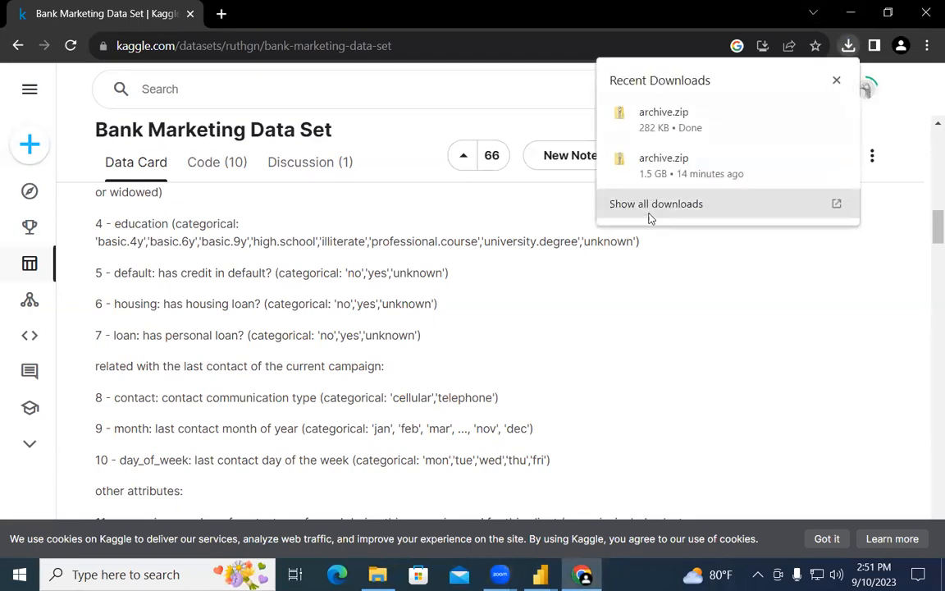
pyautogui.click(692, 123)
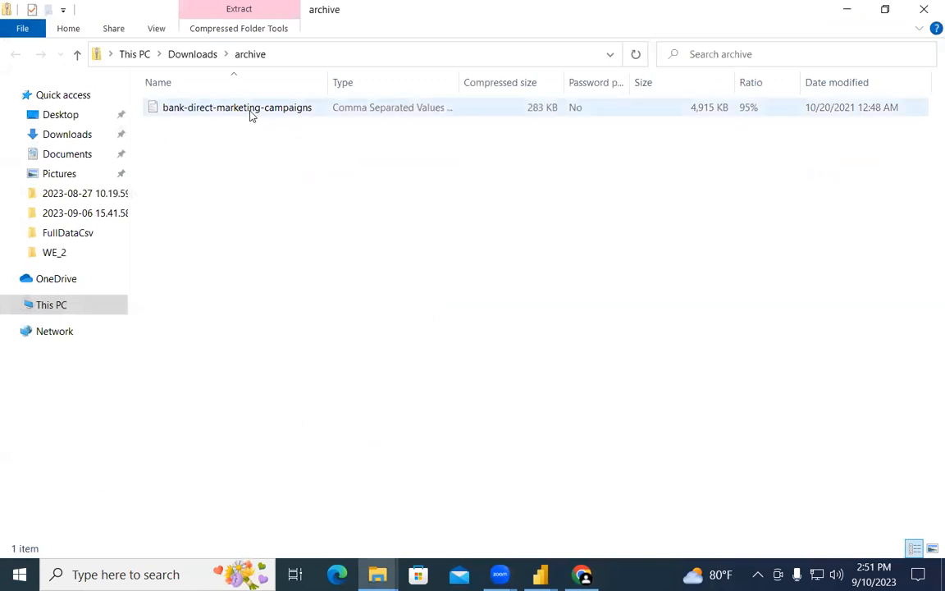
pyautogui.click(847, 10)
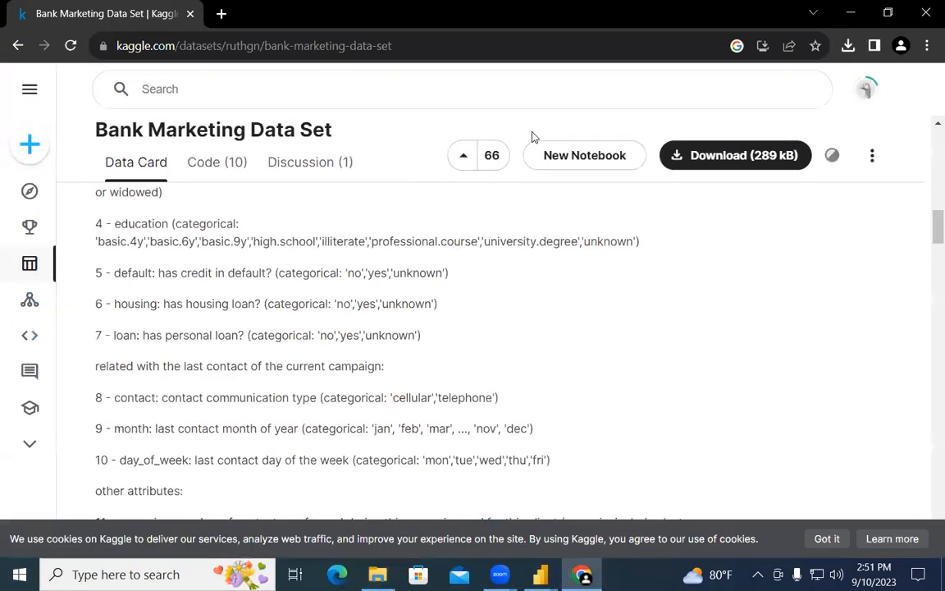
pyautogui.press('super+e')
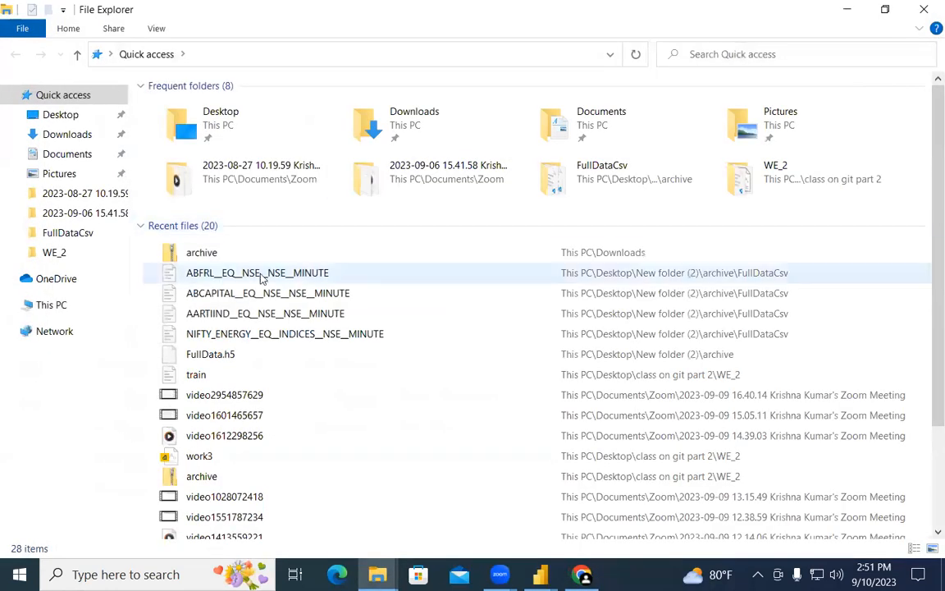
# Step: Replace the old archive items in New folder (2) with the newly downloaded archive zip
pyautogui.click(58, 134)
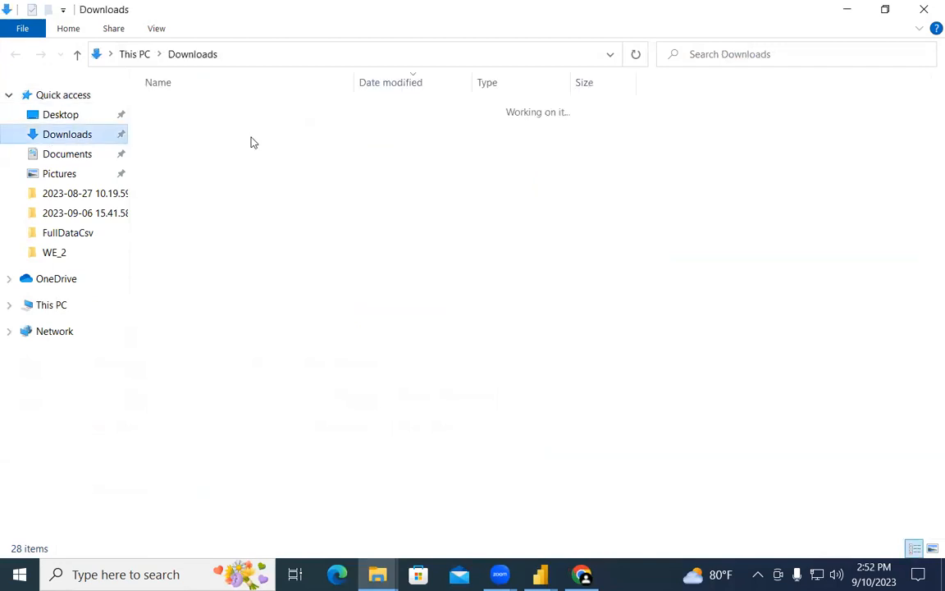
pyautogui.click(280, 127)
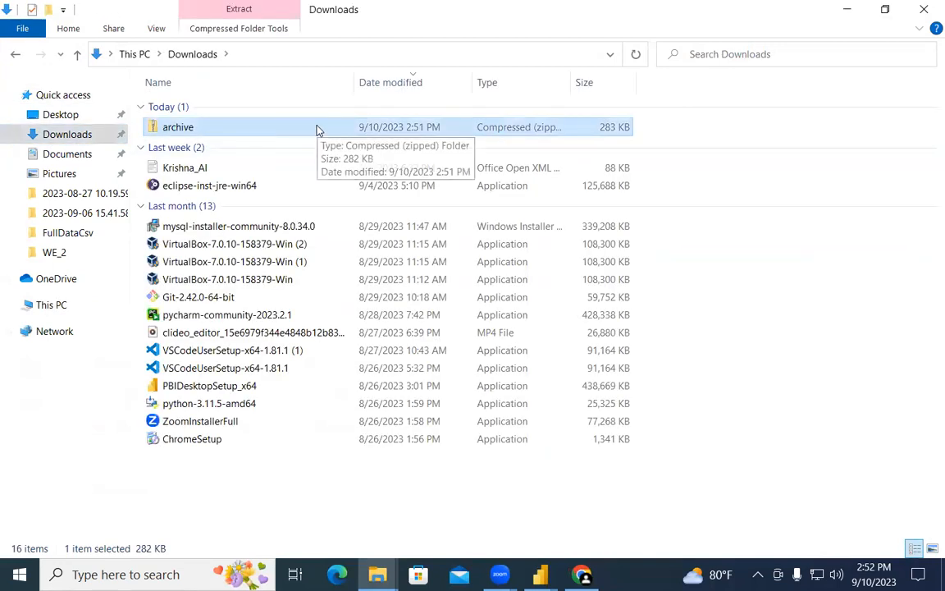
pyautogui.press('super+d')
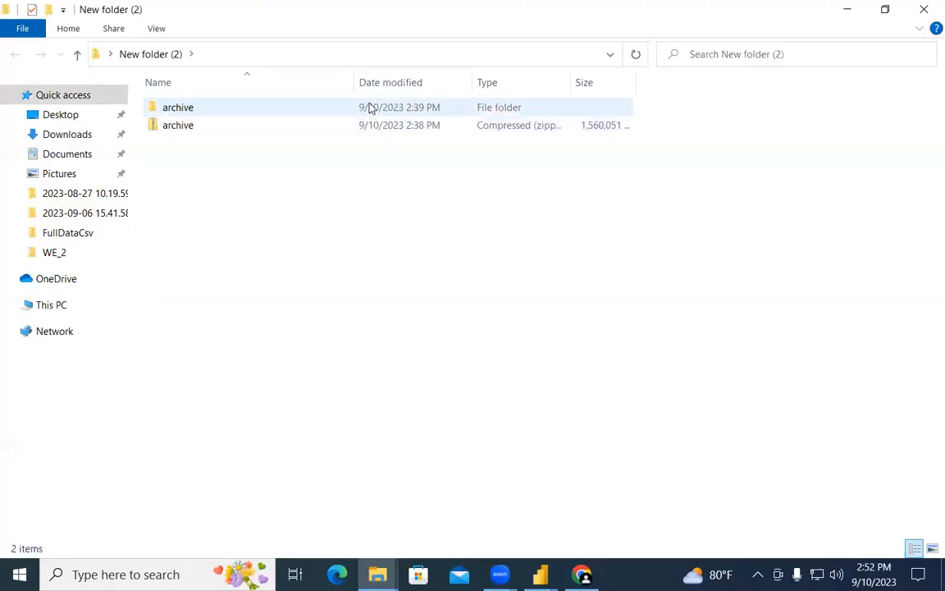
pyautogui.moveTo(367, 160); pyautogui.dragTo(299, 111)
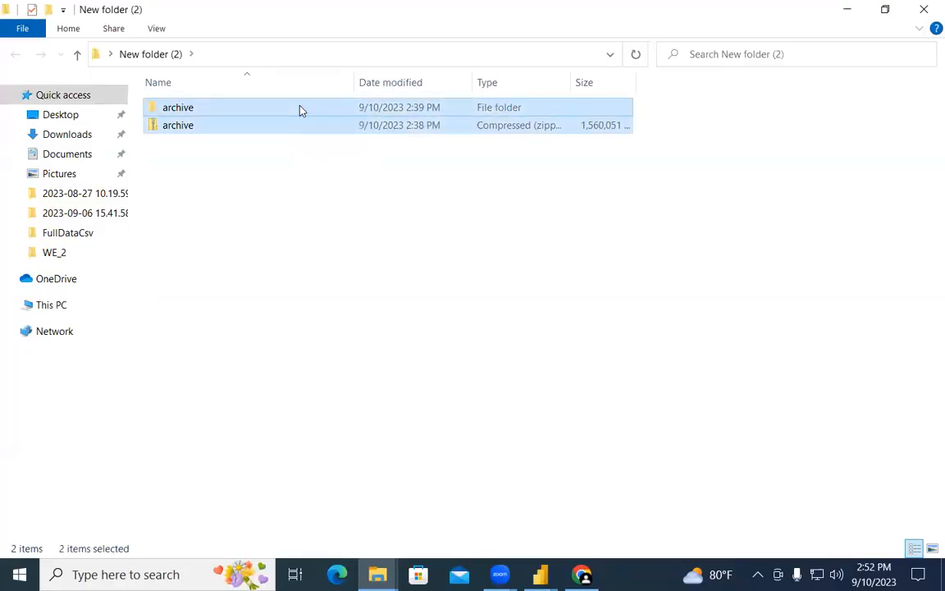
pyautogui.press('Delete')
pyautogui.hotkey('ctrl', 'v')
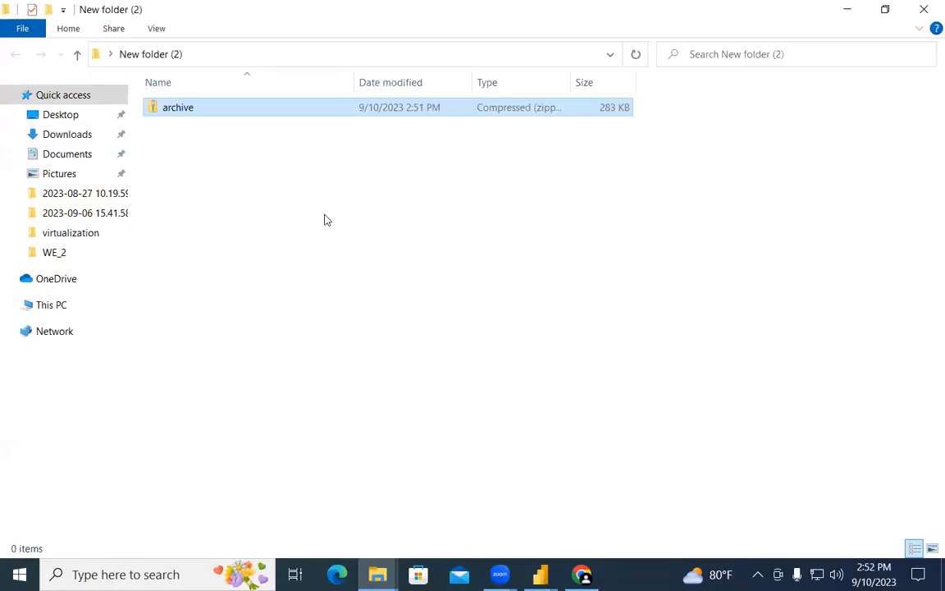
# Step: Extract the zip into the archive folder and open bank-direct-marketing-campaigns.csv in VS Code
pyautogui.rightClick(269, 107)
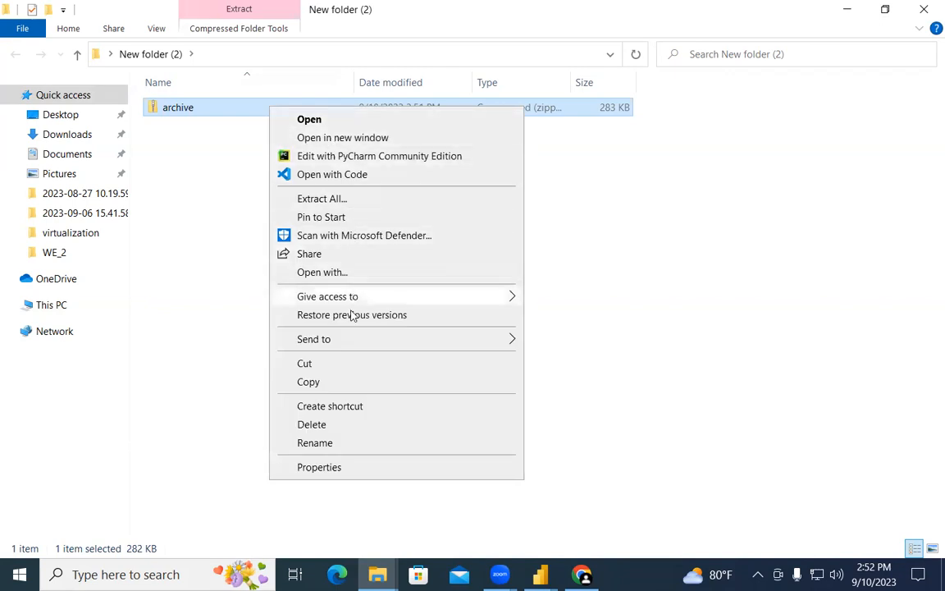
pyautogui.click(367, 200)
pyautogui.click(602, 452)
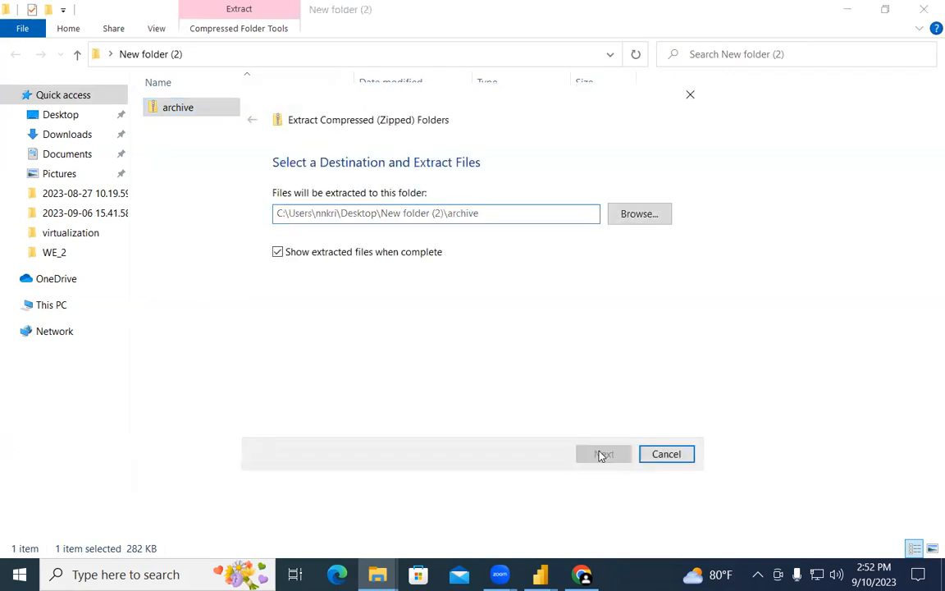
pyautogui.doubleClick(259, 115)
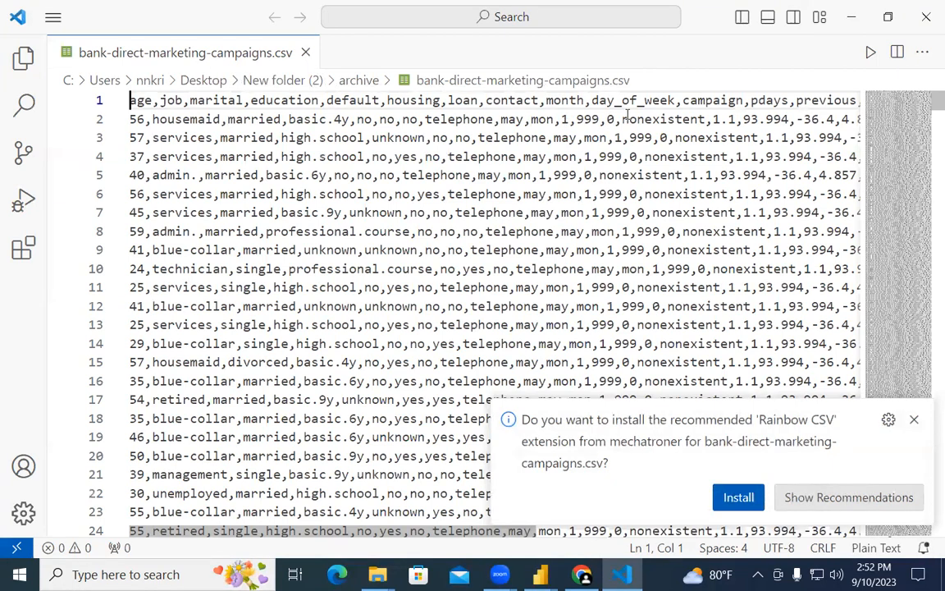
# Step: Copy bank-direct-marketing-campaigns.csv into the WE_2 folder under 'class on git part 2'
pyautogui.click(926, 16)
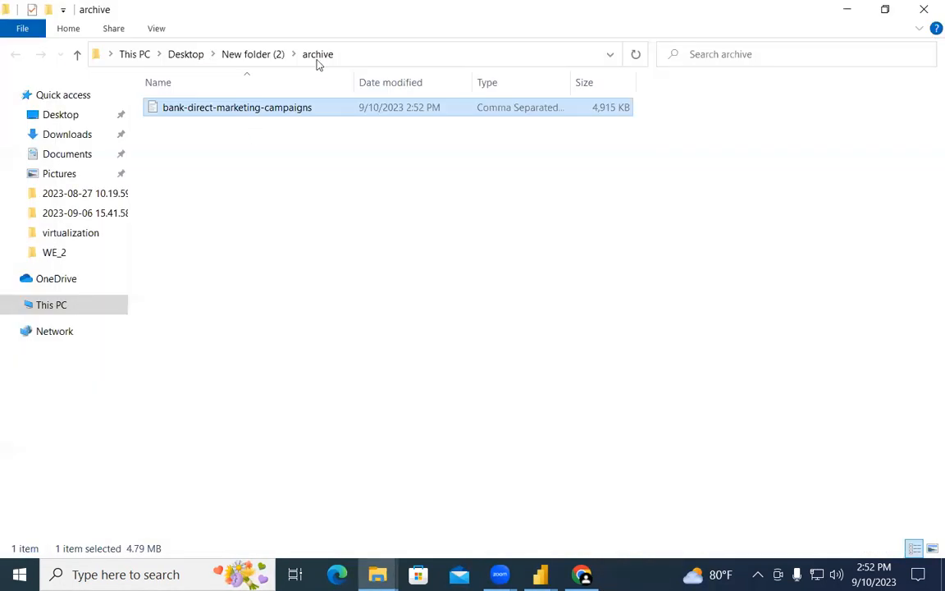
pyautogui.click(301, 117)
pyautogui.click(500, 234)
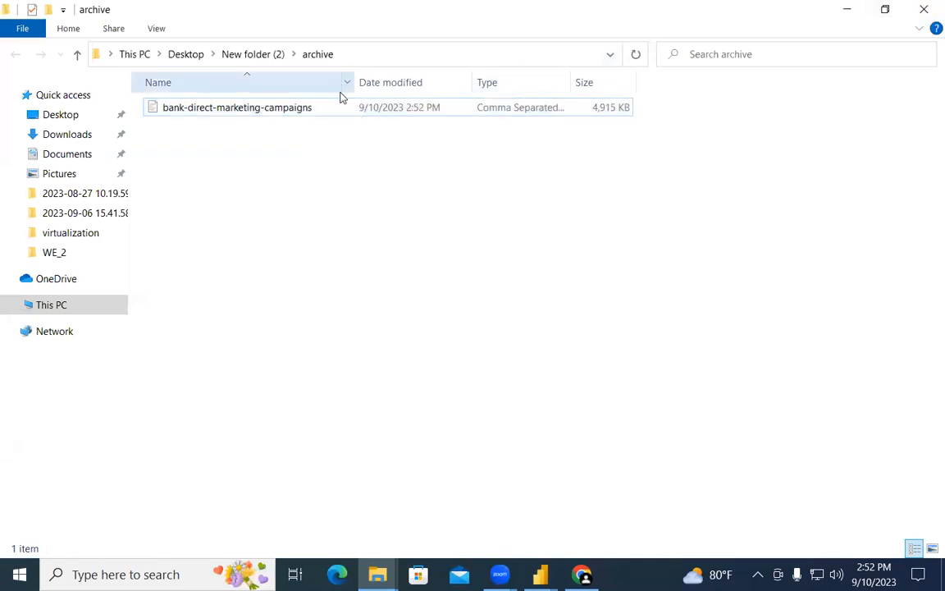
pyautogui.click(375, 110)
pyautogui.press('super+d')
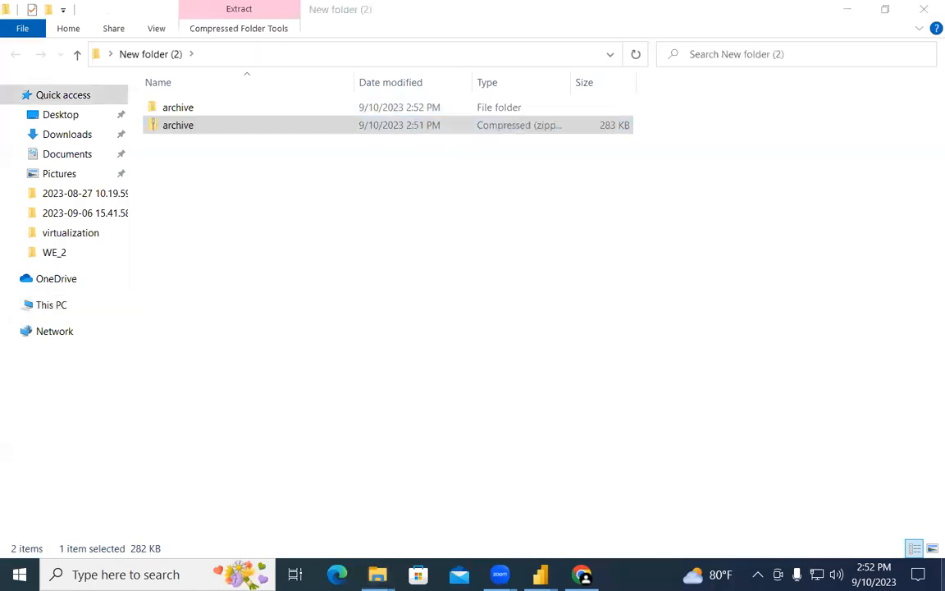
pyautogui.doubleClick(902, 215)
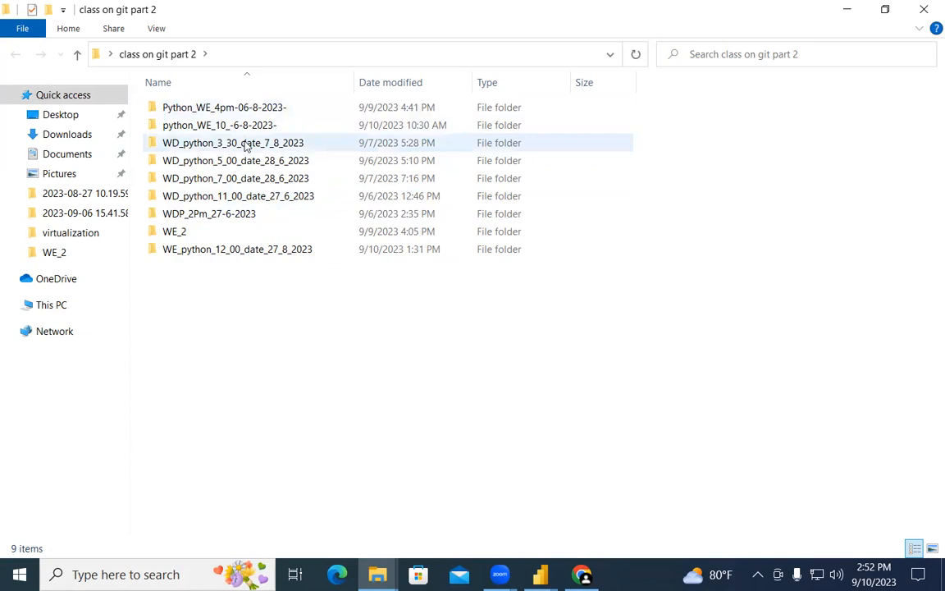
pyautogui.doubleClick(247, 231)
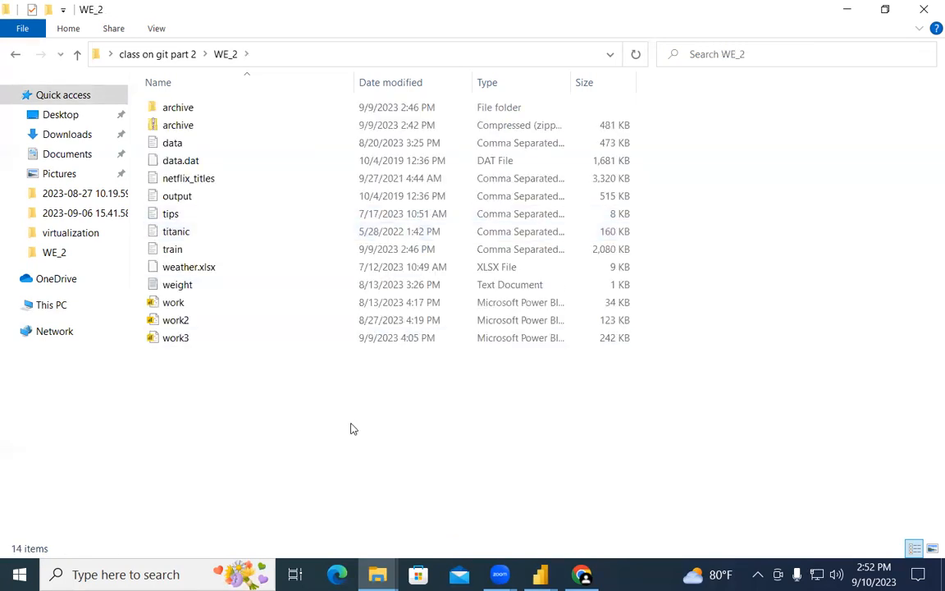
pyautogui.hotkey('ctrl', 'v')
pyautogui.hotkey('alt', 'Tab')
pyautogui.hotkey('alt', 'Tab')
pyautogui.hotkey('alt', 'Tab')
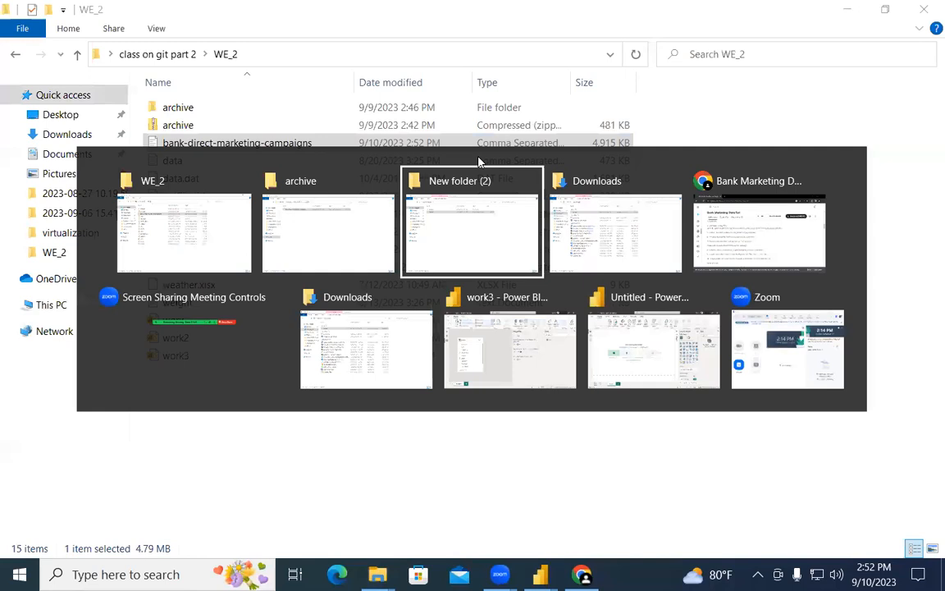
pyautogui.hotkey('alt', 'Tab')
pyautogui.hotkey('alt', 'Tab')
pyautogui.hotkey('alt', 'Tab')
pyautogui.hotkey('alt', 'Tab')
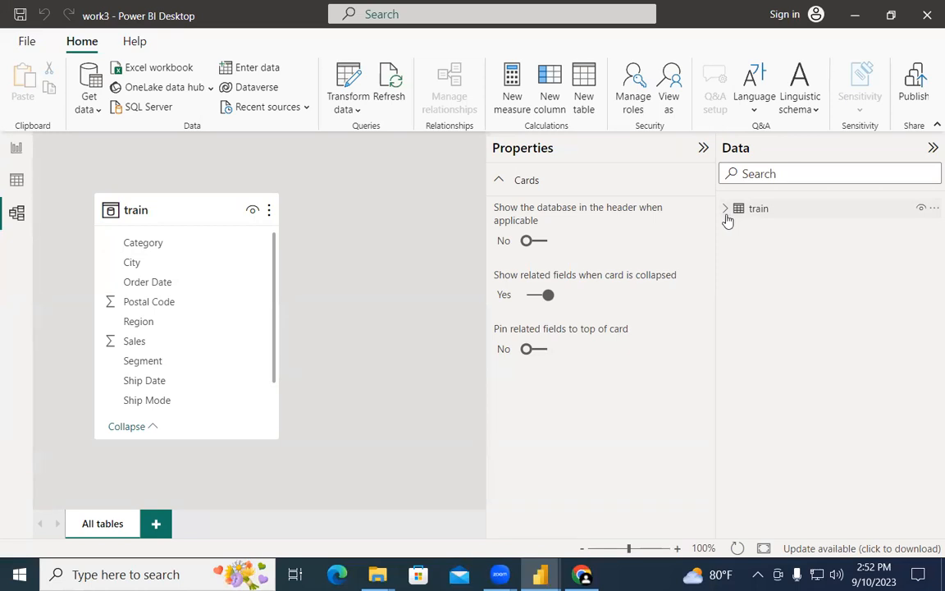
# Step: Import bank-direct-marketing-campaigns.csv from WE_2 via Get data > Text/CSV and load it
pyautogui.click(15, 148)
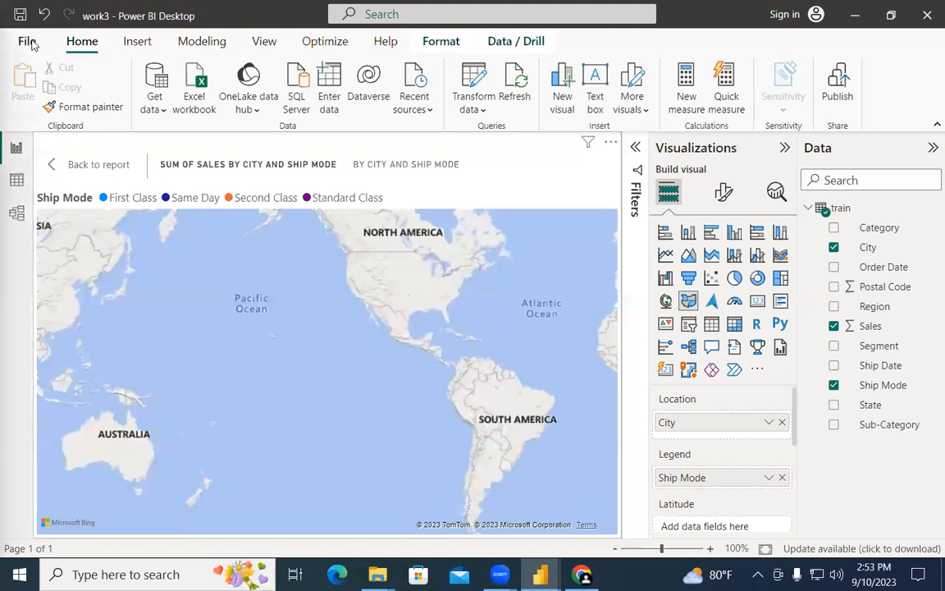
pyautogui.click(29, 43)
pyautogui.press('Escape')
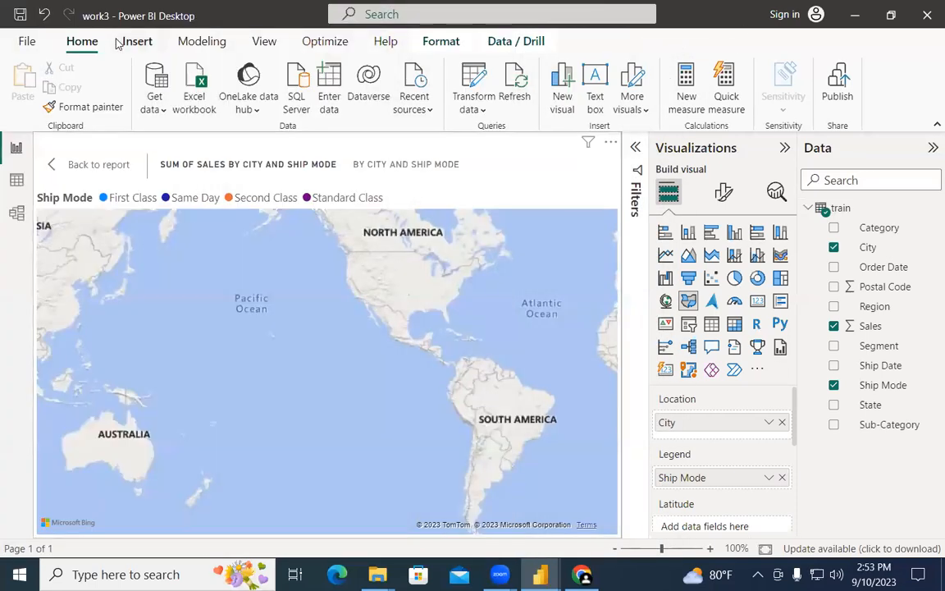
pyautogui.click(155, 104)
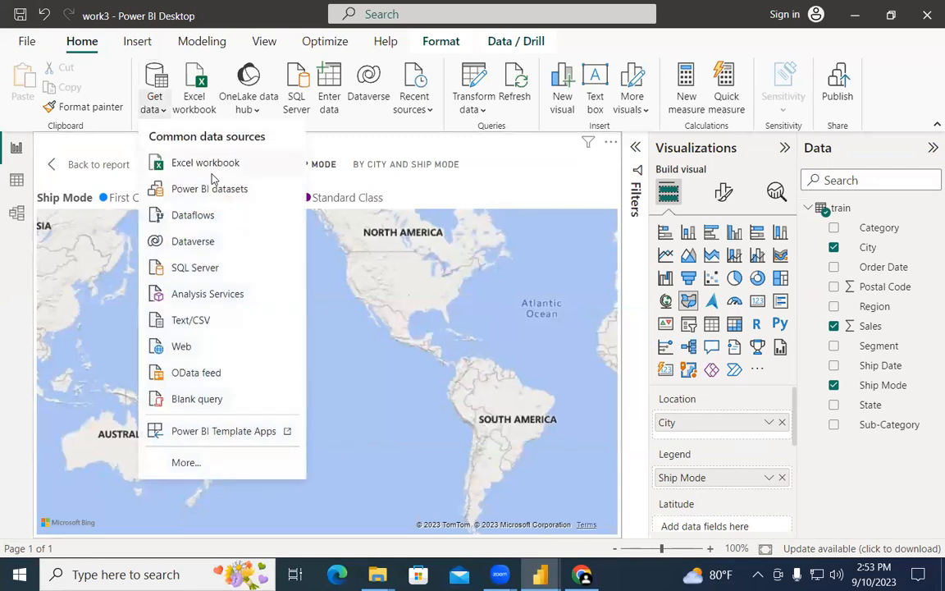
pyautogui.click(226, 322)
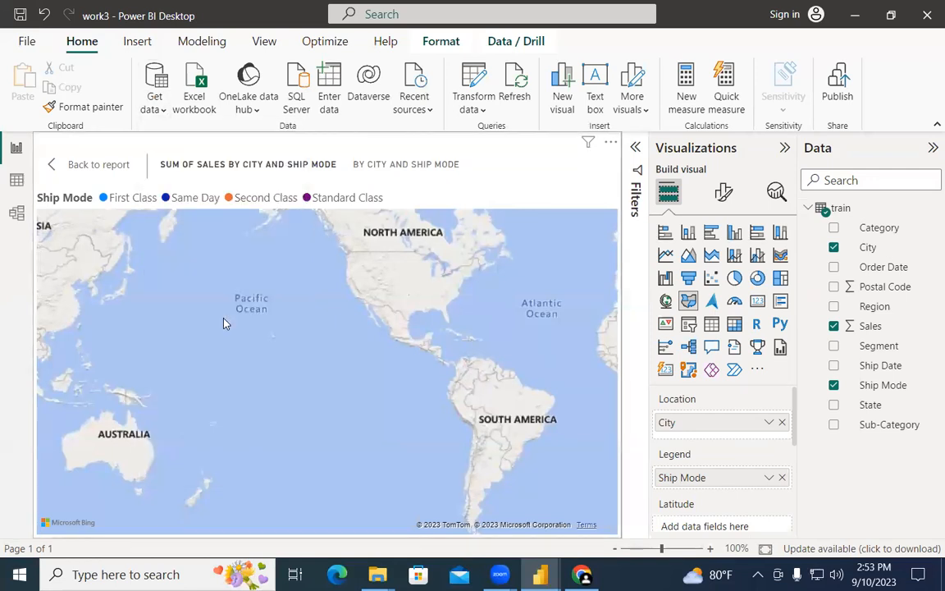
pyautogui.click(263, 141)
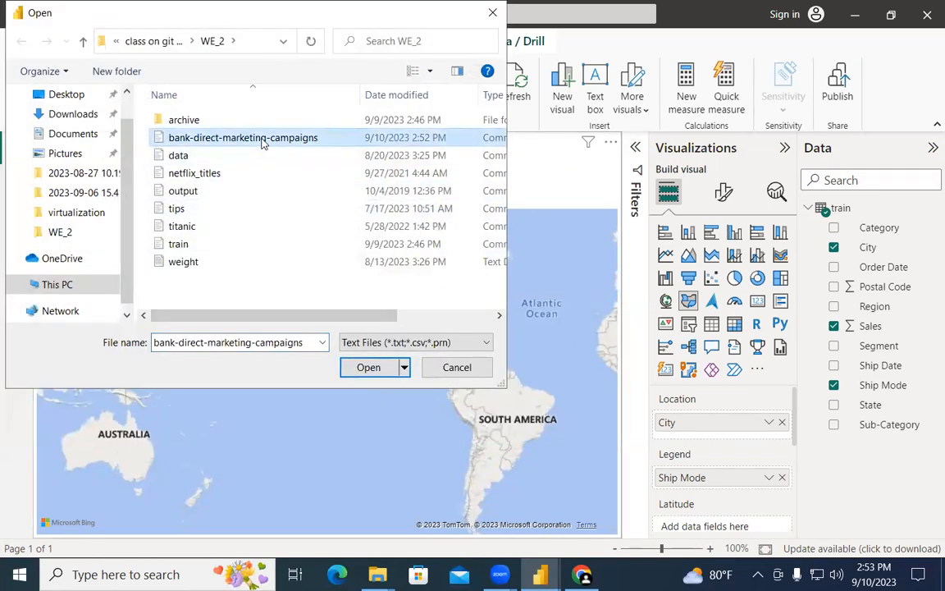
pyautogui.click(368, 367)
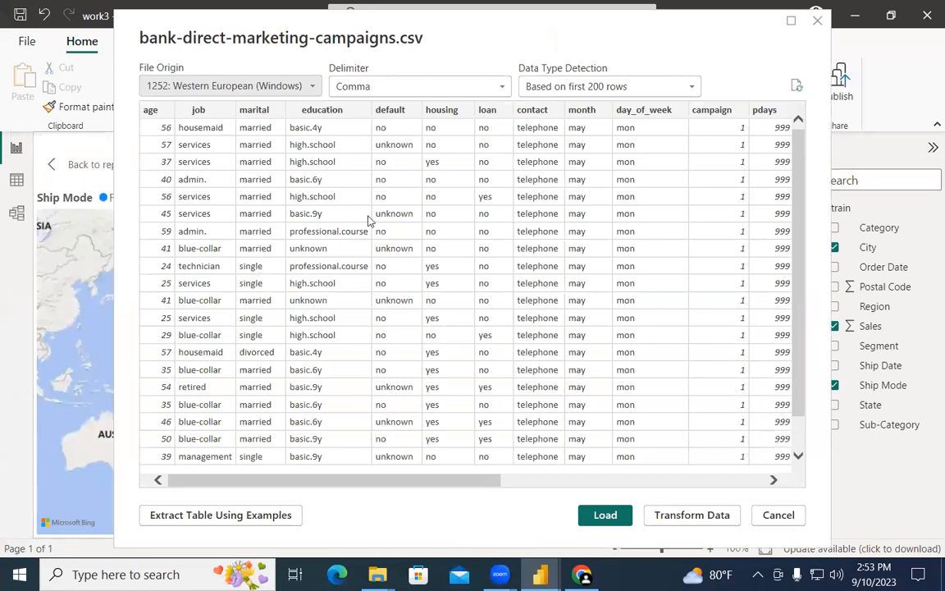
pyautogui.click(605, 514)
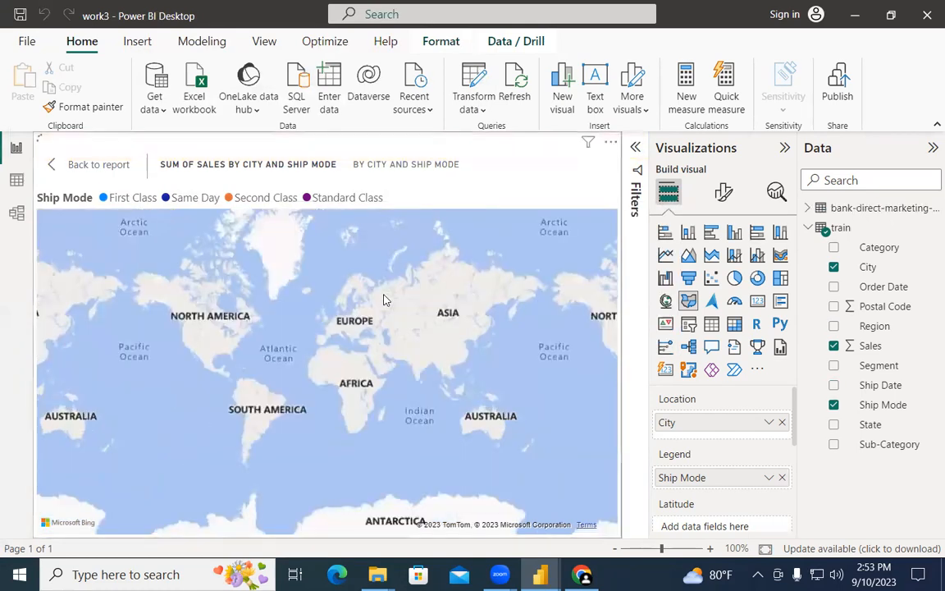
# Step: In Table view, compare the train and bank-direct-marketing-campaigns tables, ending on the bank table
pyautogui.click(17, 180)
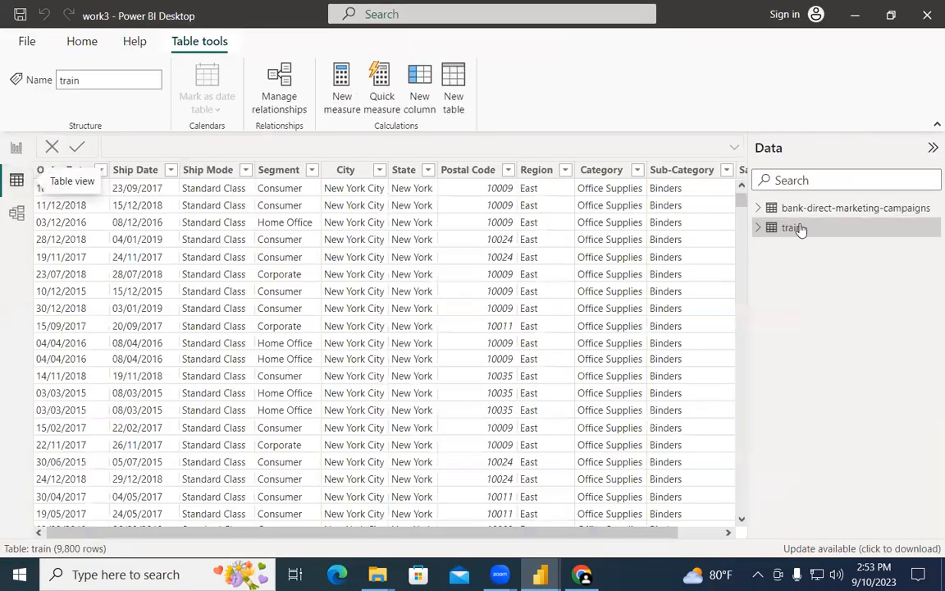
pyautogui.click(759, 207)
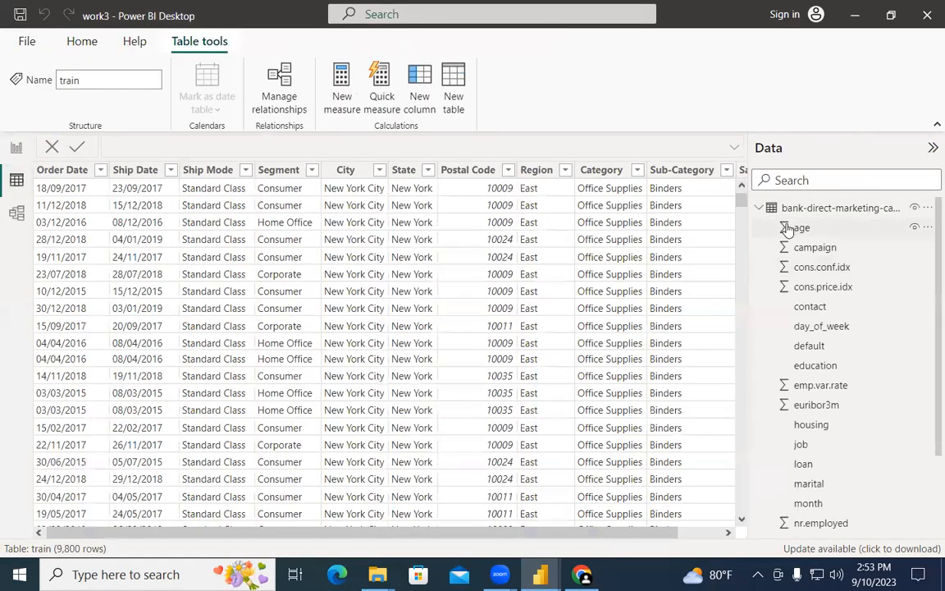
pyautogui.click(829, 208)
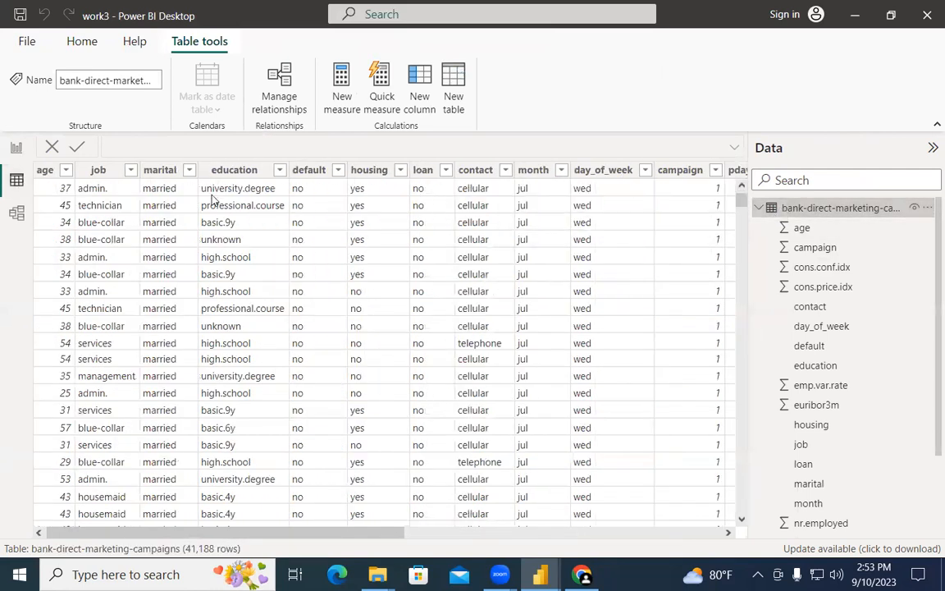
pyautogui.click(759, 207)
pyautogui.click(759, 227)
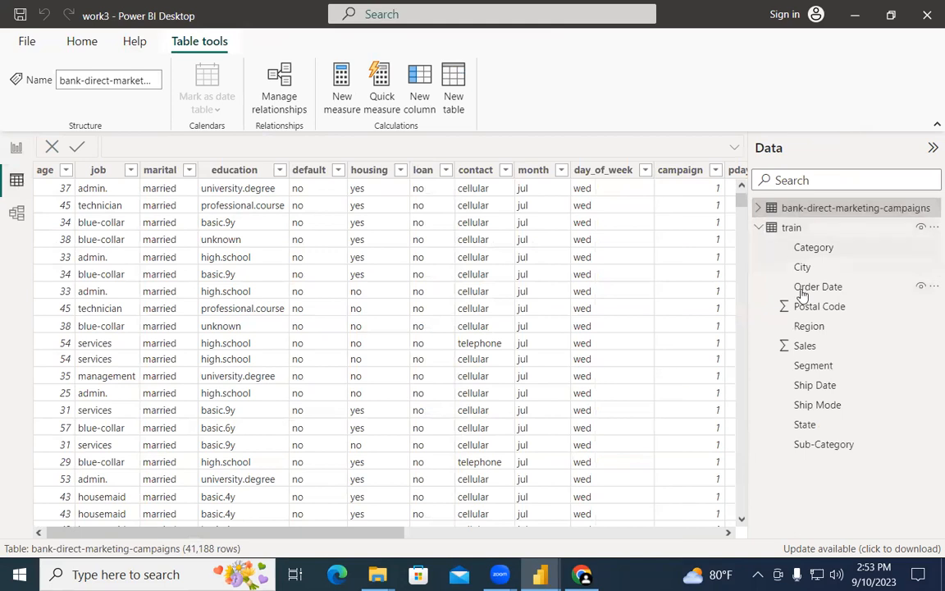
pyautogui.click(791, 227)
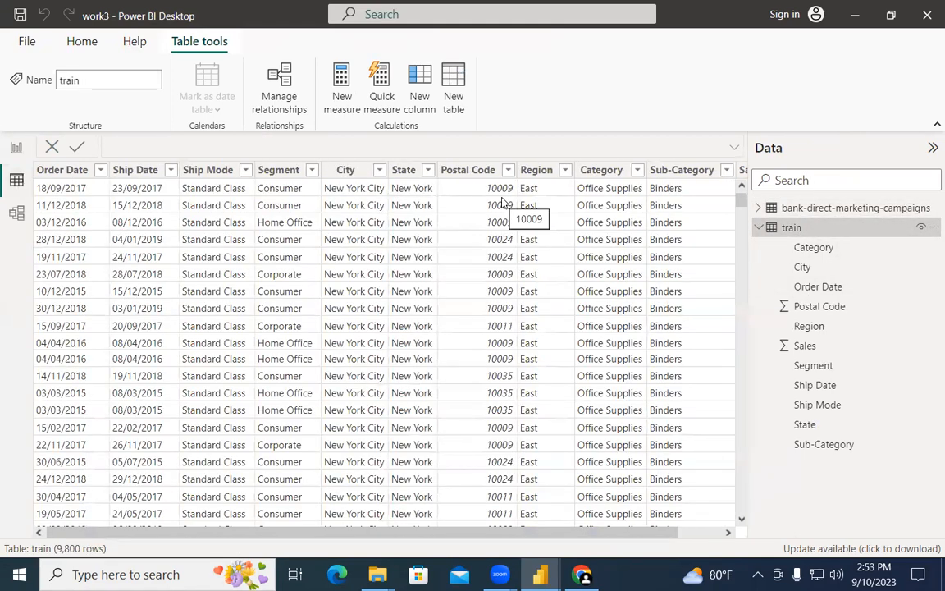
pyautogui.click(760, 227)
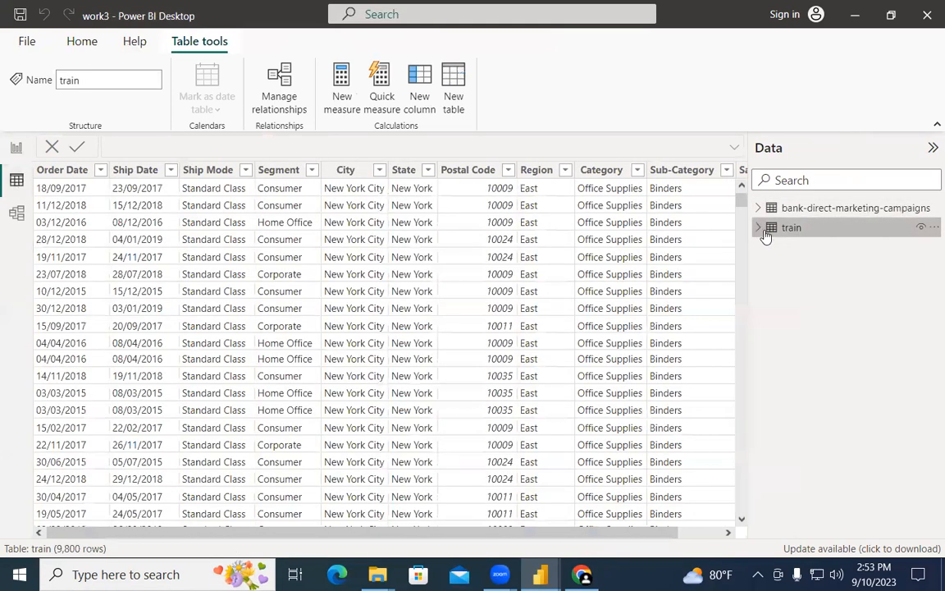
pyautogui.click(759, 207)
pyautogui.click(829, 207)
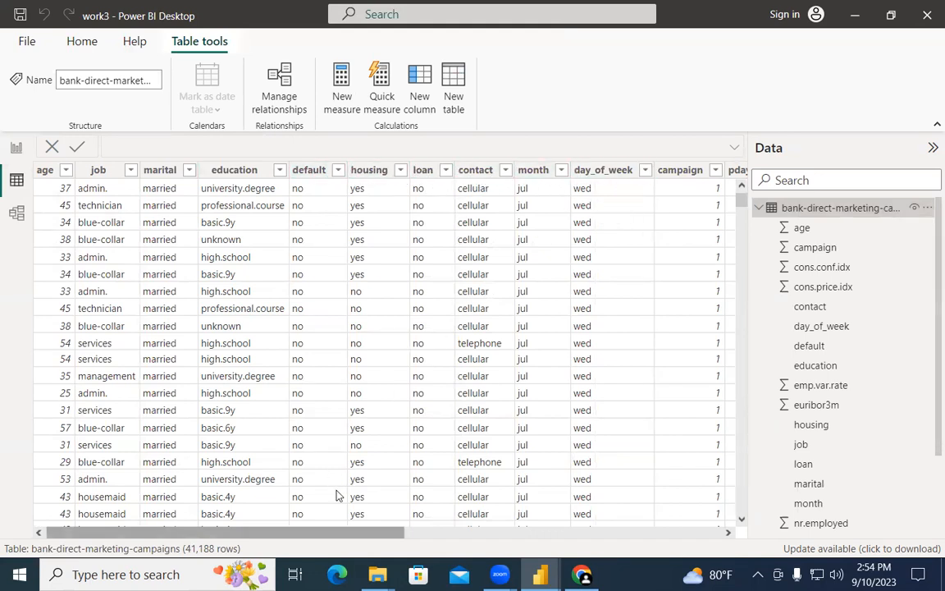
# Step: Scroll across the bank table's 41,188 rows and columns through to the y field
pyautogui.hscroll(3, 334, 489)
pyautogui.hscroll(1, 335, 496)
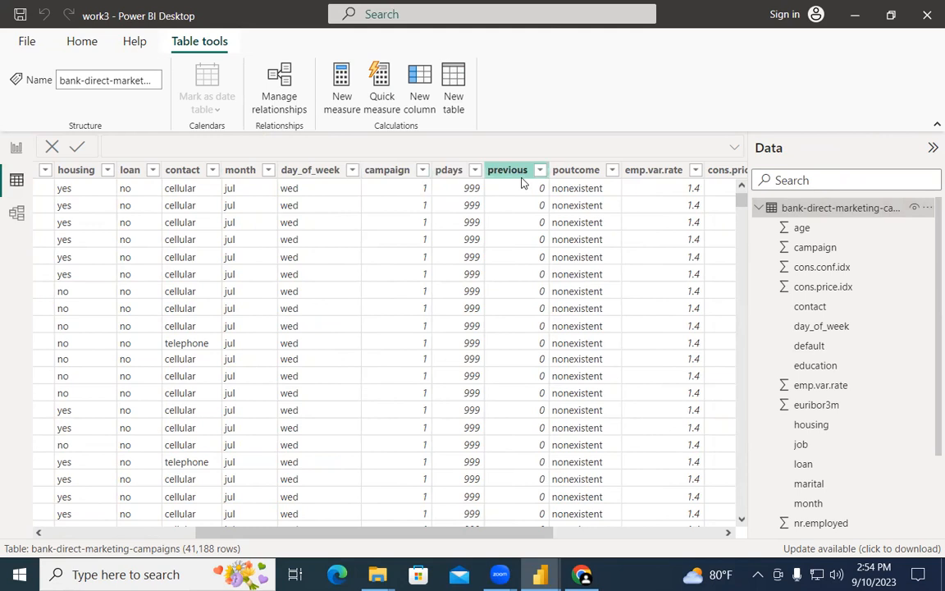
pyautogui.scroll(-15, 447, 281)
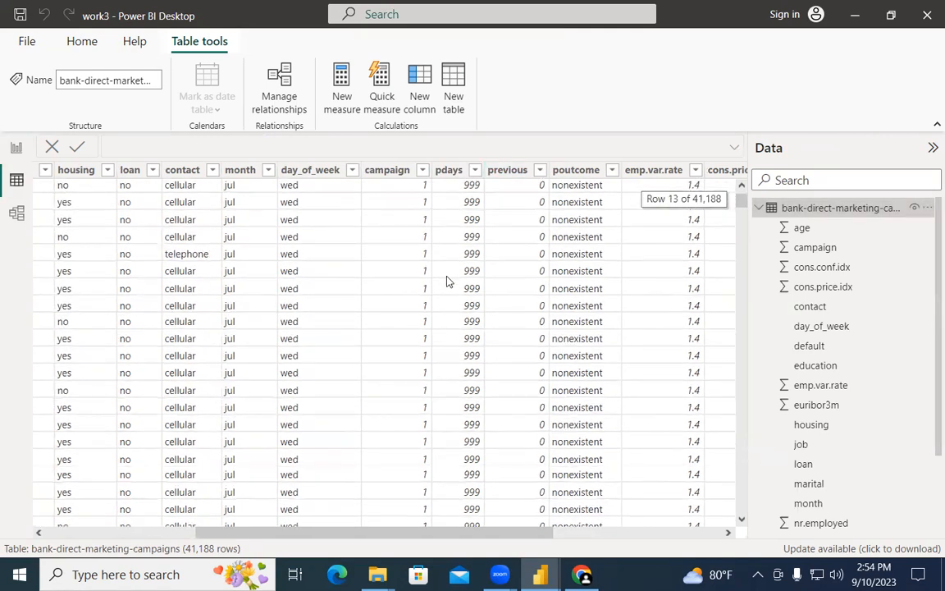
pyautogui.scroll(15, 447, 280)
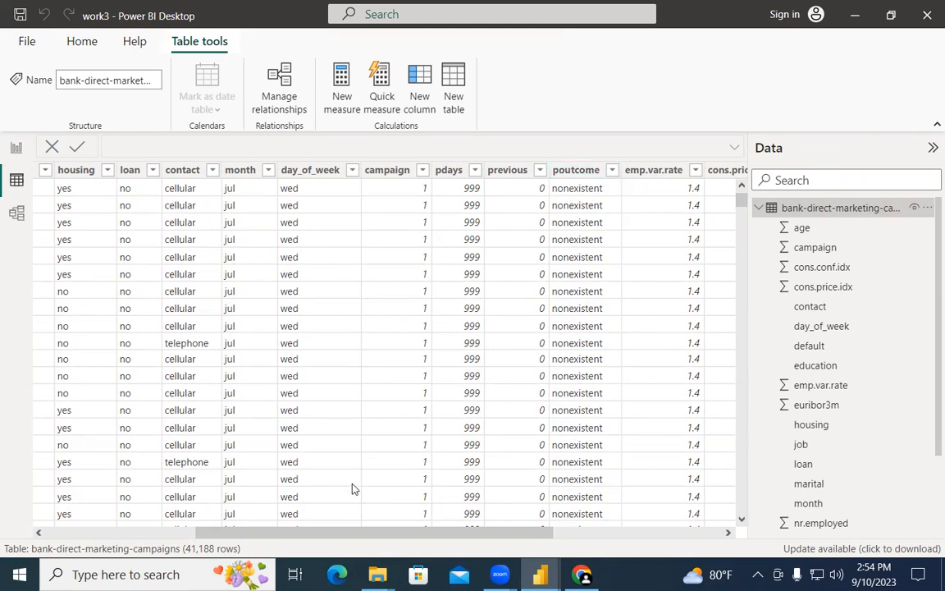
pyautogui.hscroll(5, 353, 489)
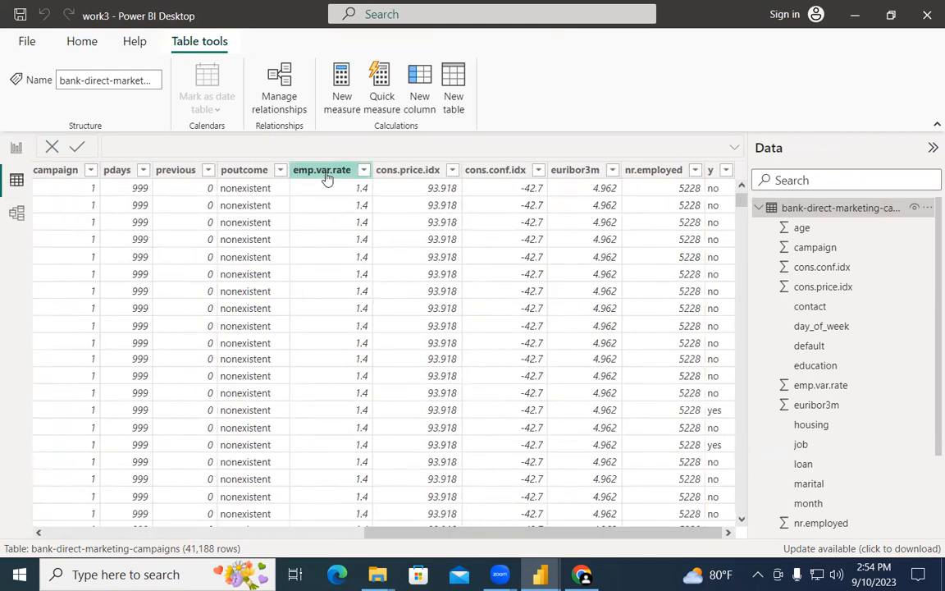